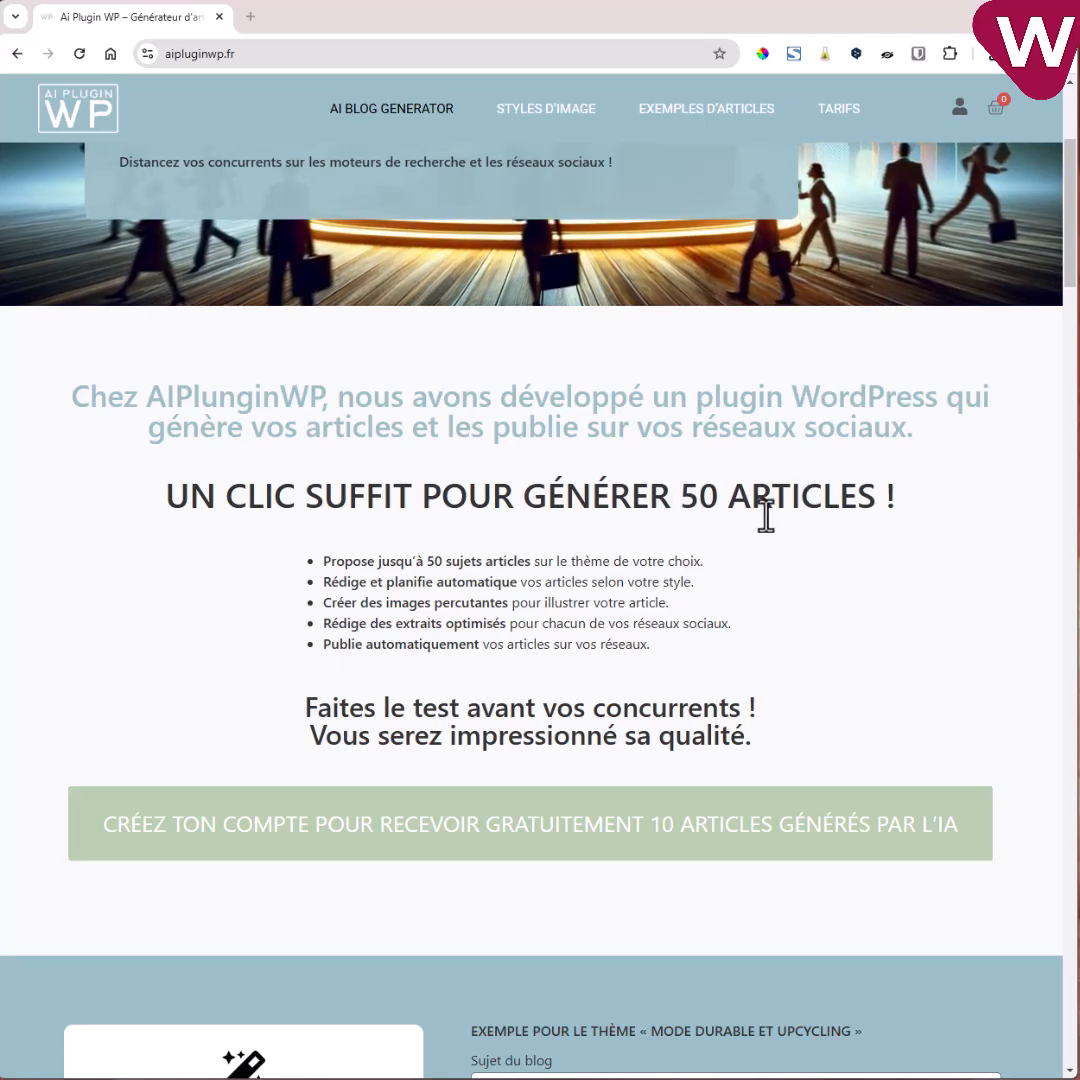
Scroll through the AI Plugin WP site, browsing its generated image examples.
scroll(700, 520, "down", 1)
scroll(708, 567, "down", 4)
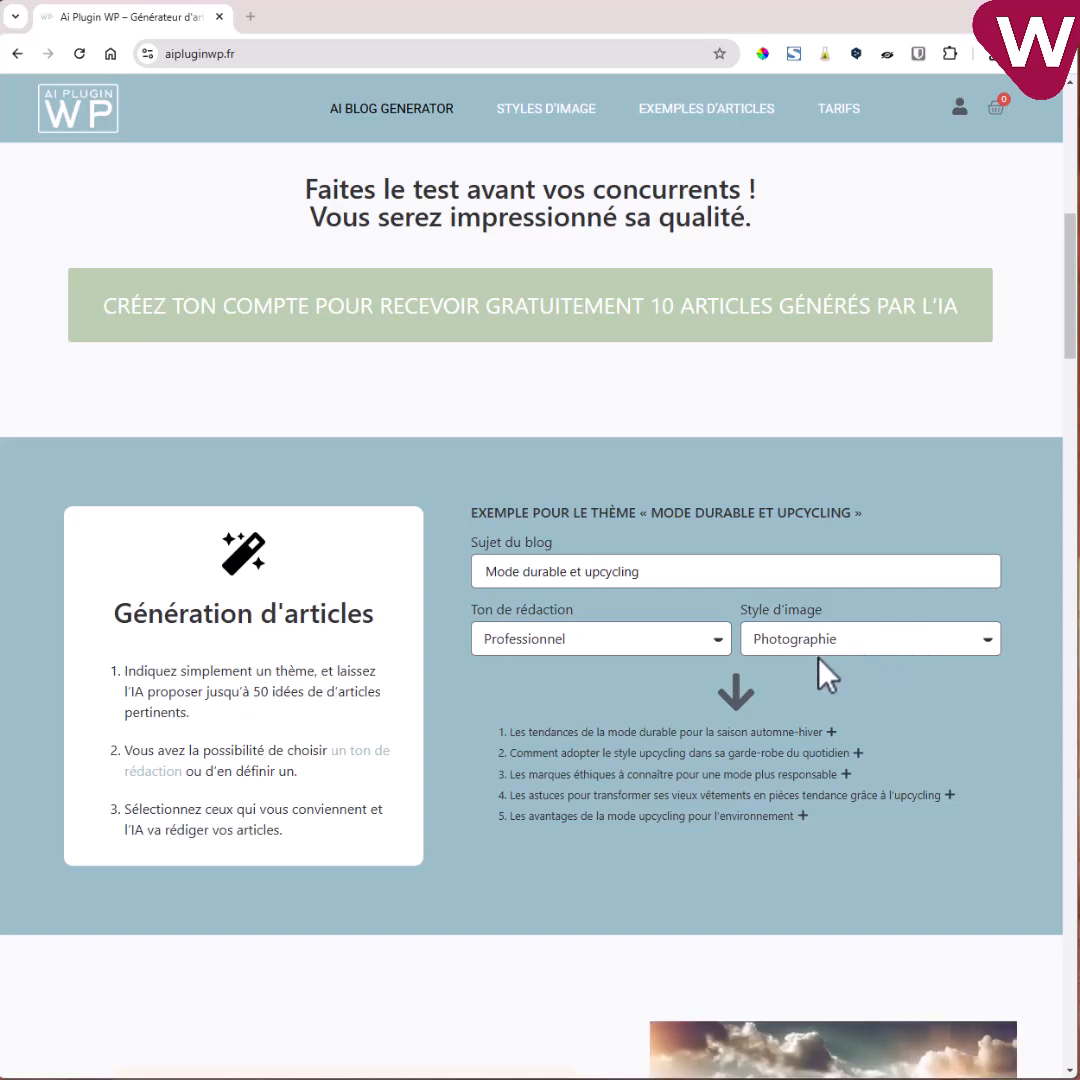
scroll(873, 660, "down", 4)
scroll(860, 650, "down", 2)
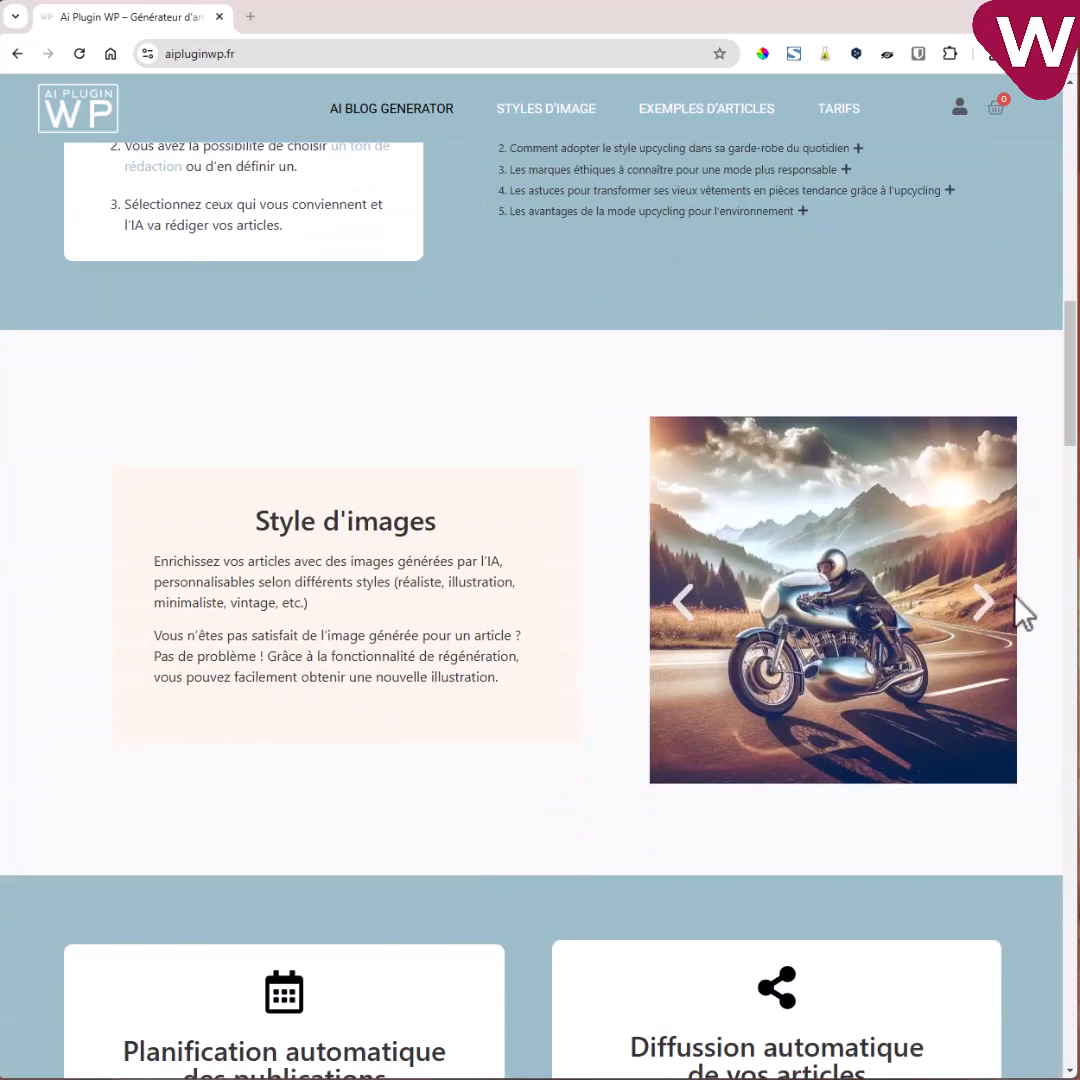
left_click(984, 605)
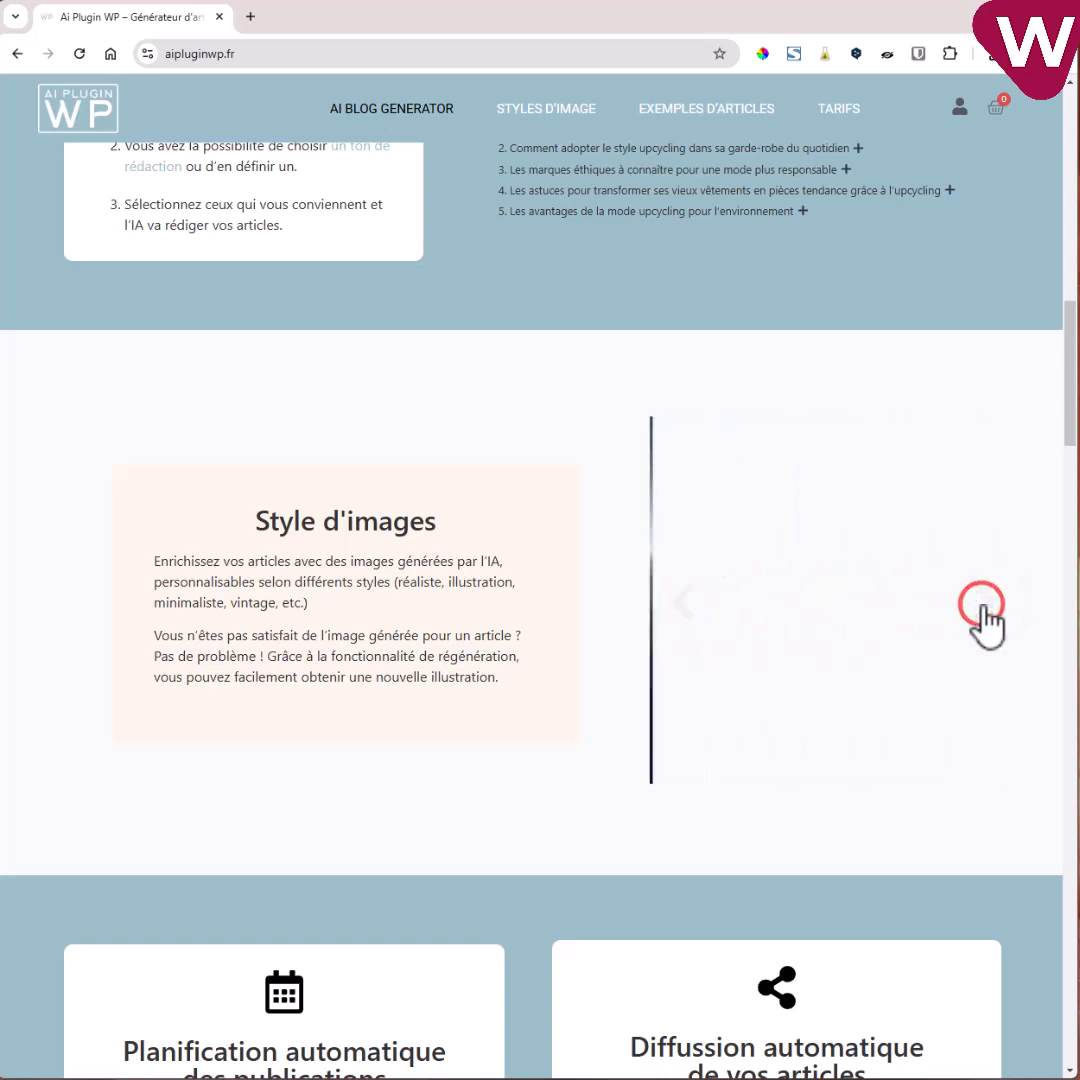
left_click(982, 605)
scroll(900, 620, "down", 3)
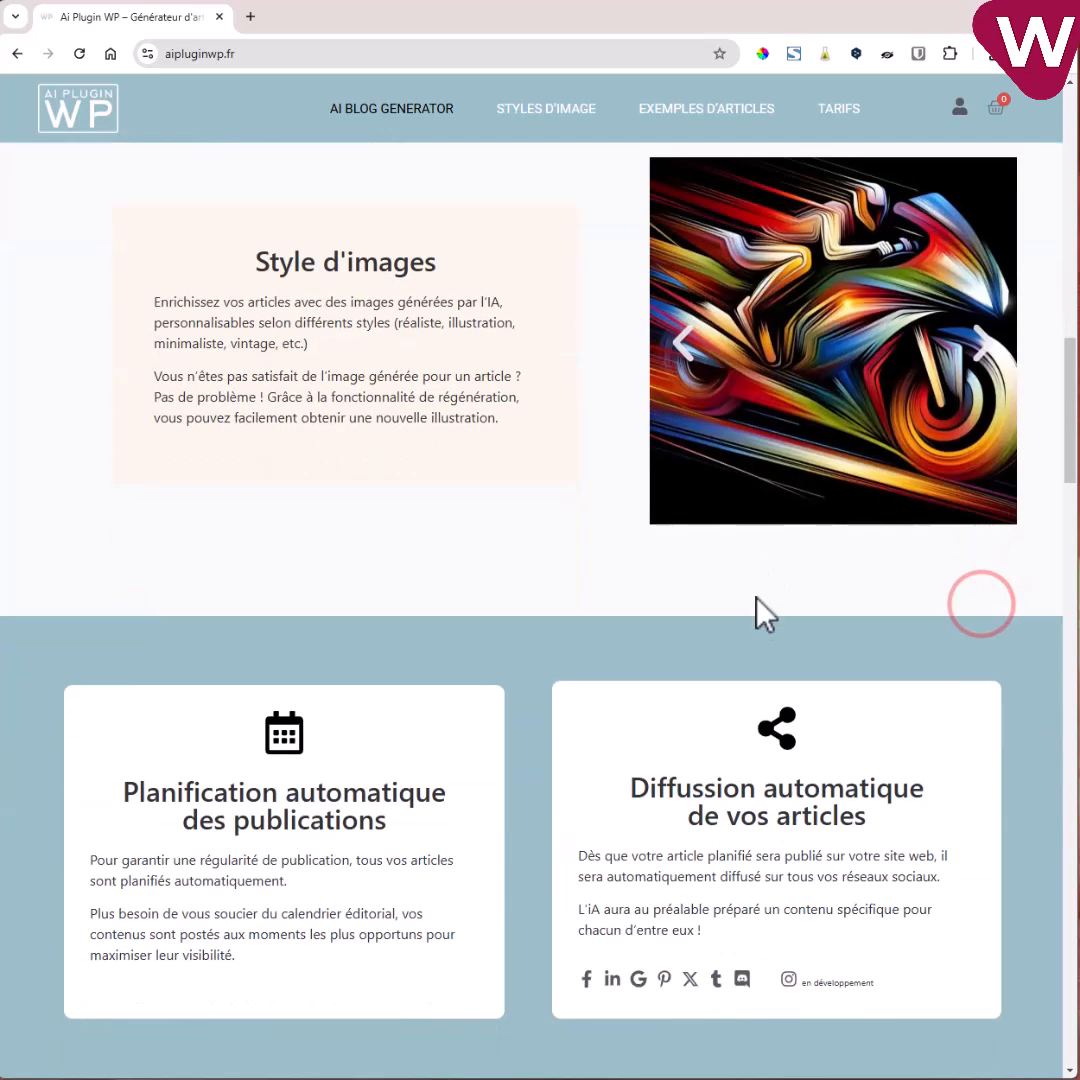
scroll(678, 637, "down", 2)
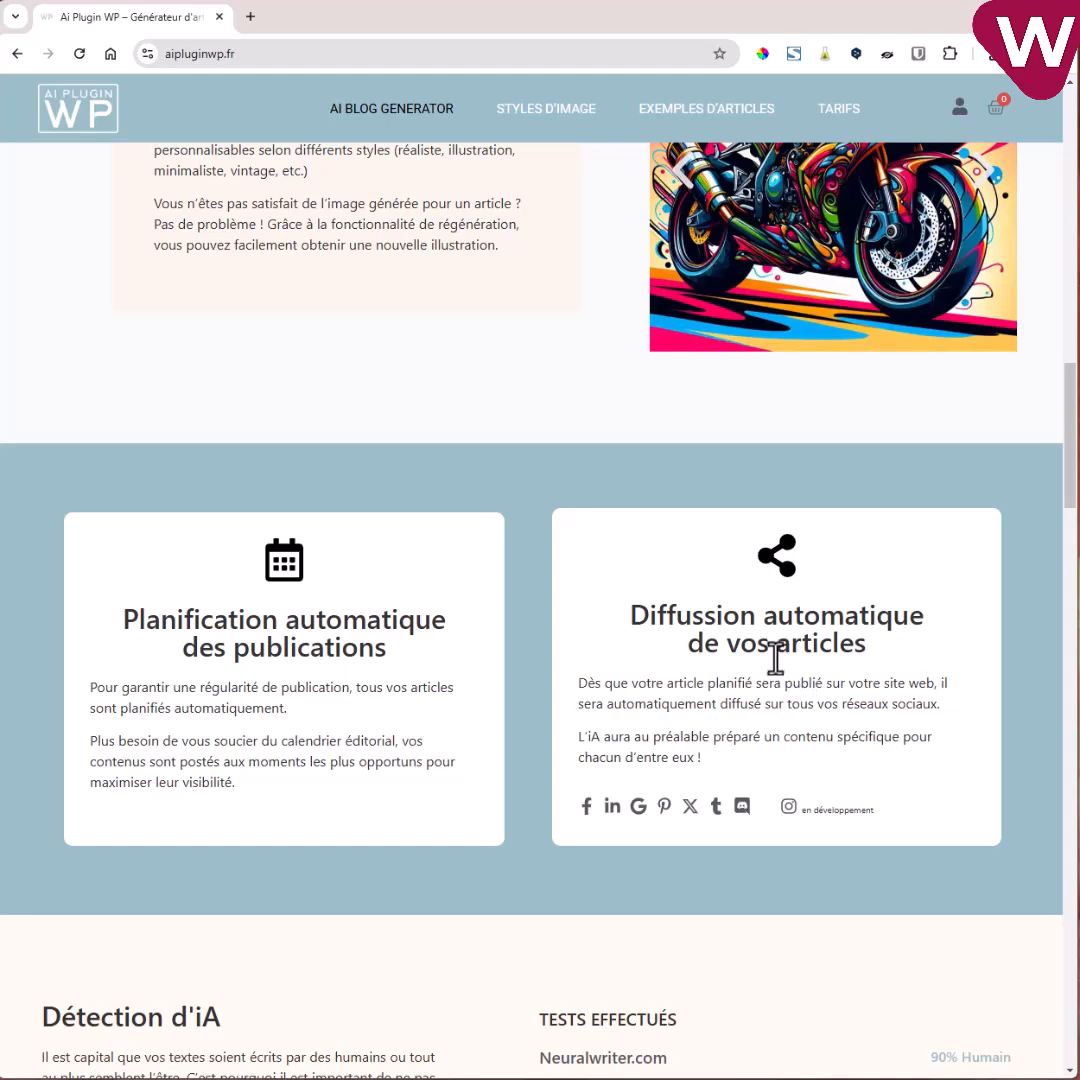
scroll(706, 650, "down", 2)
scroll(700, 665, "up", 6)
scroll(699, 660, "up", 9)
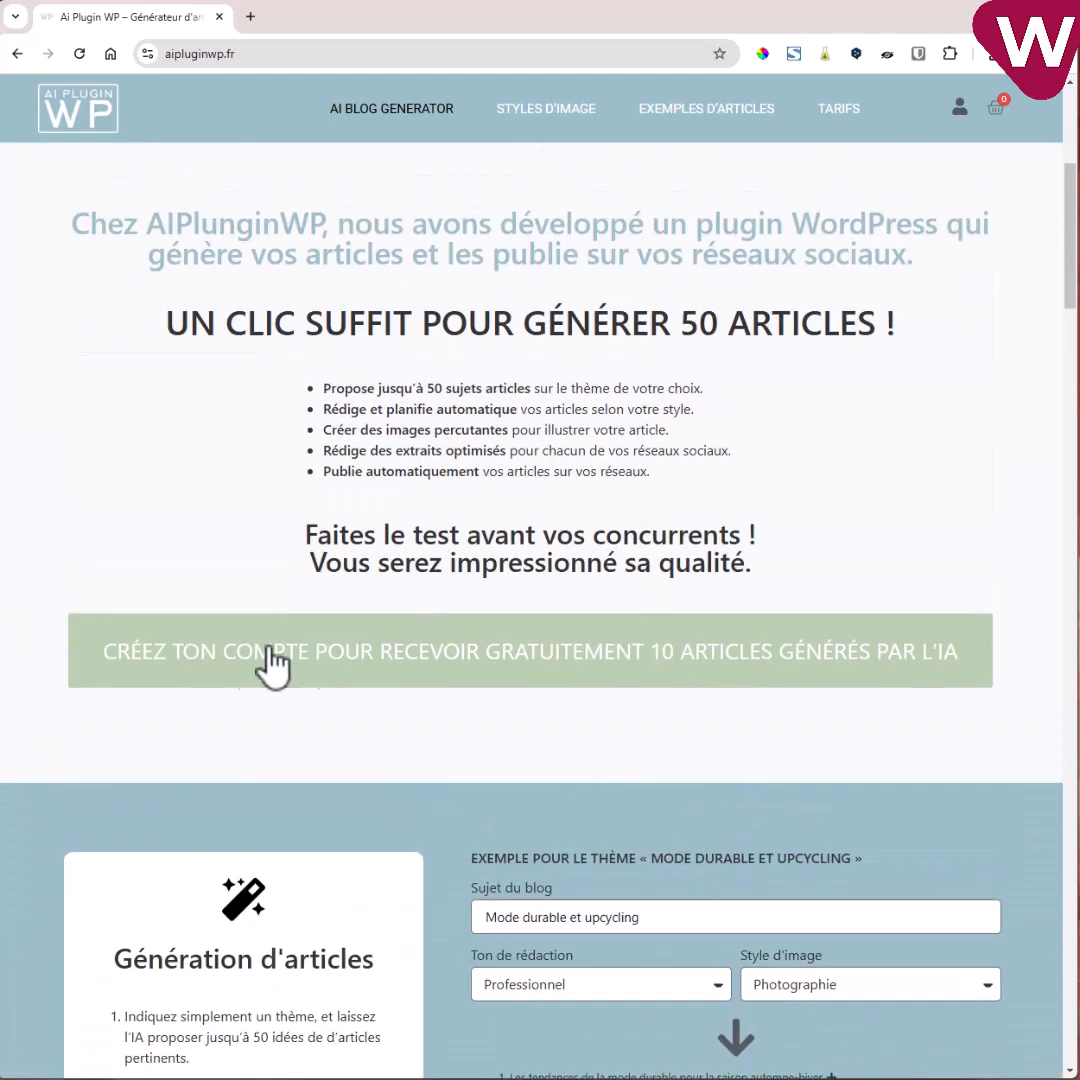
Register a new account with a first name, last name and e-mail, passing the reCAPTCHA.
left_click(536, 652)
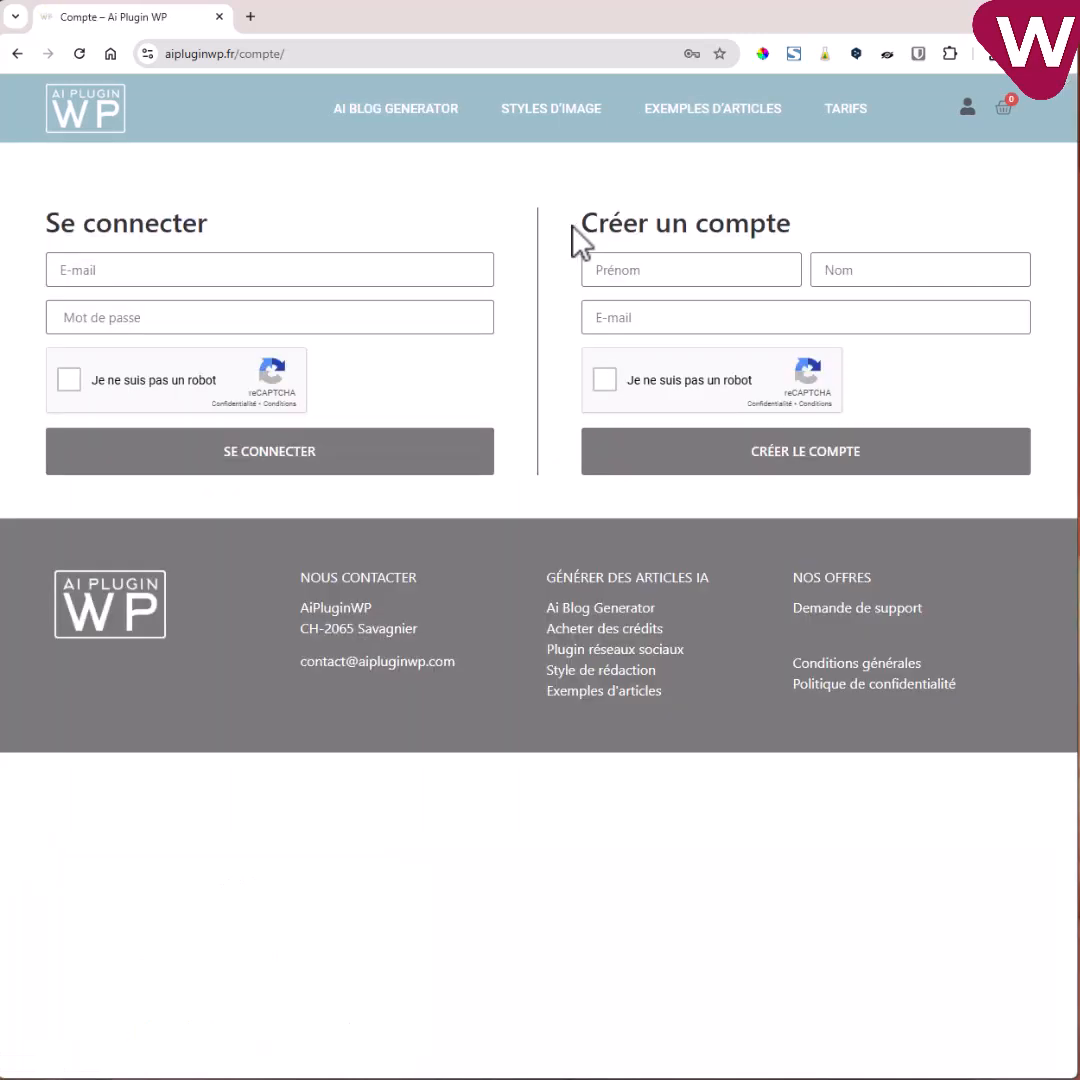
left_click(601, 277)
type("Raphael")
key("Tab")
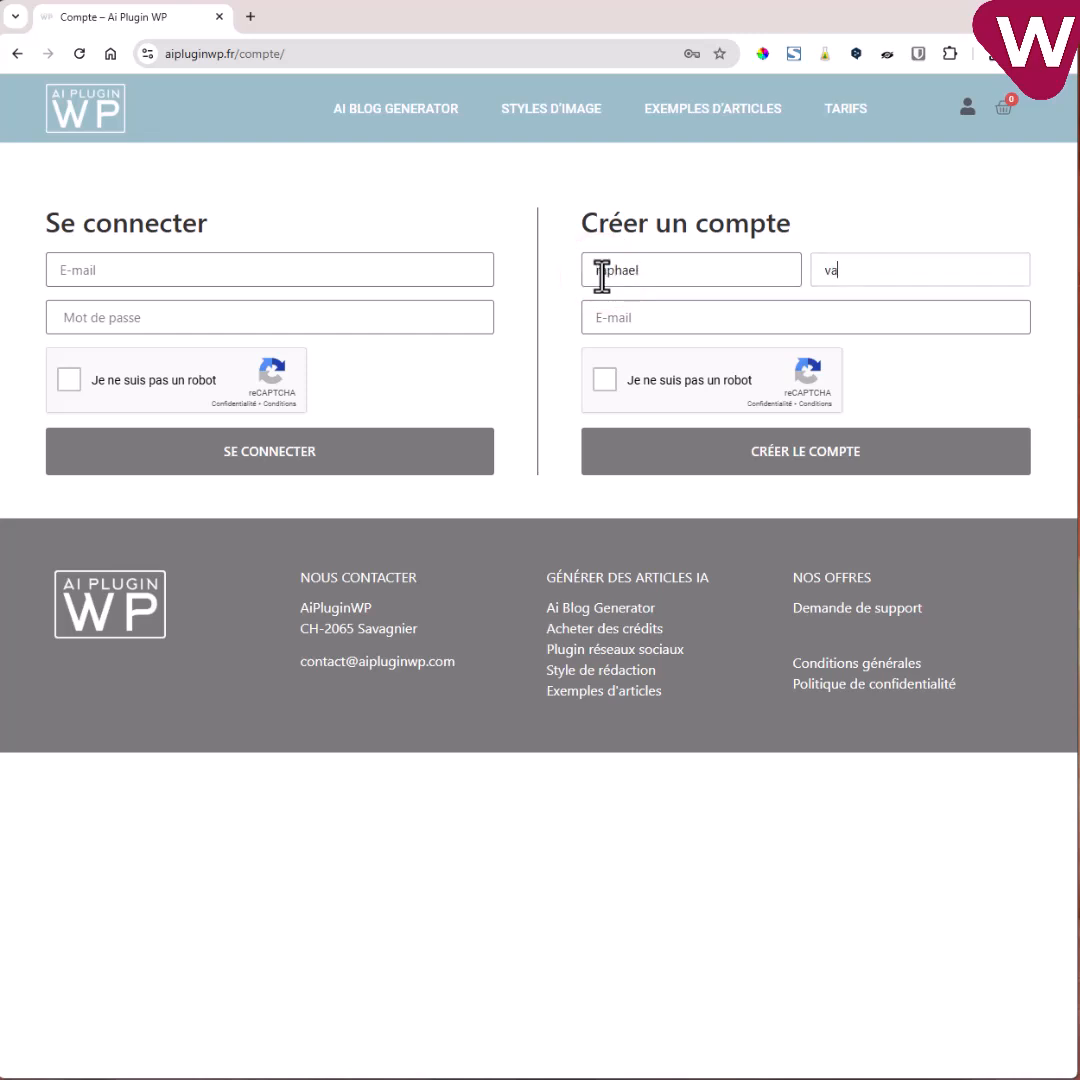
left_click(657, 324)
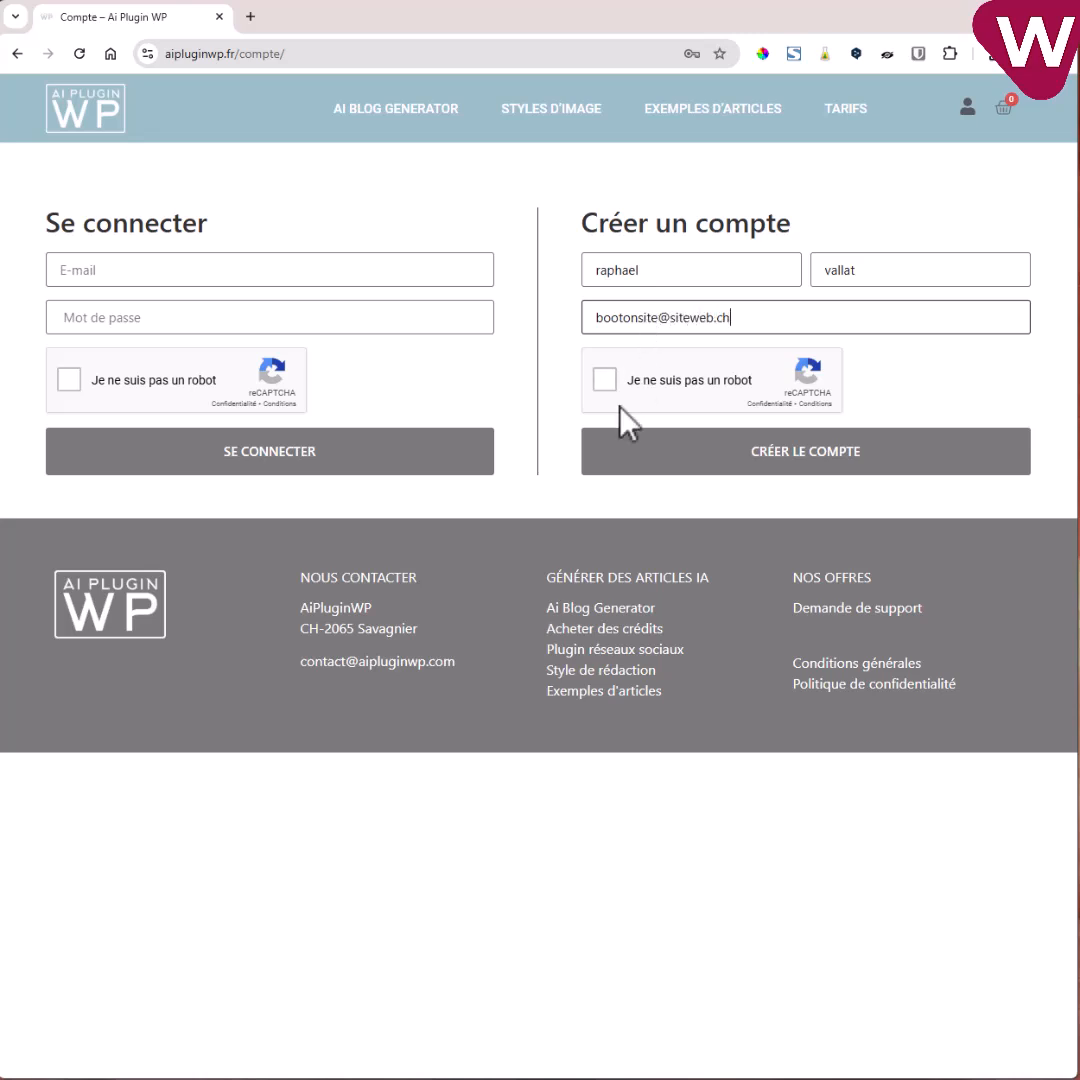
left_click(603, 381)
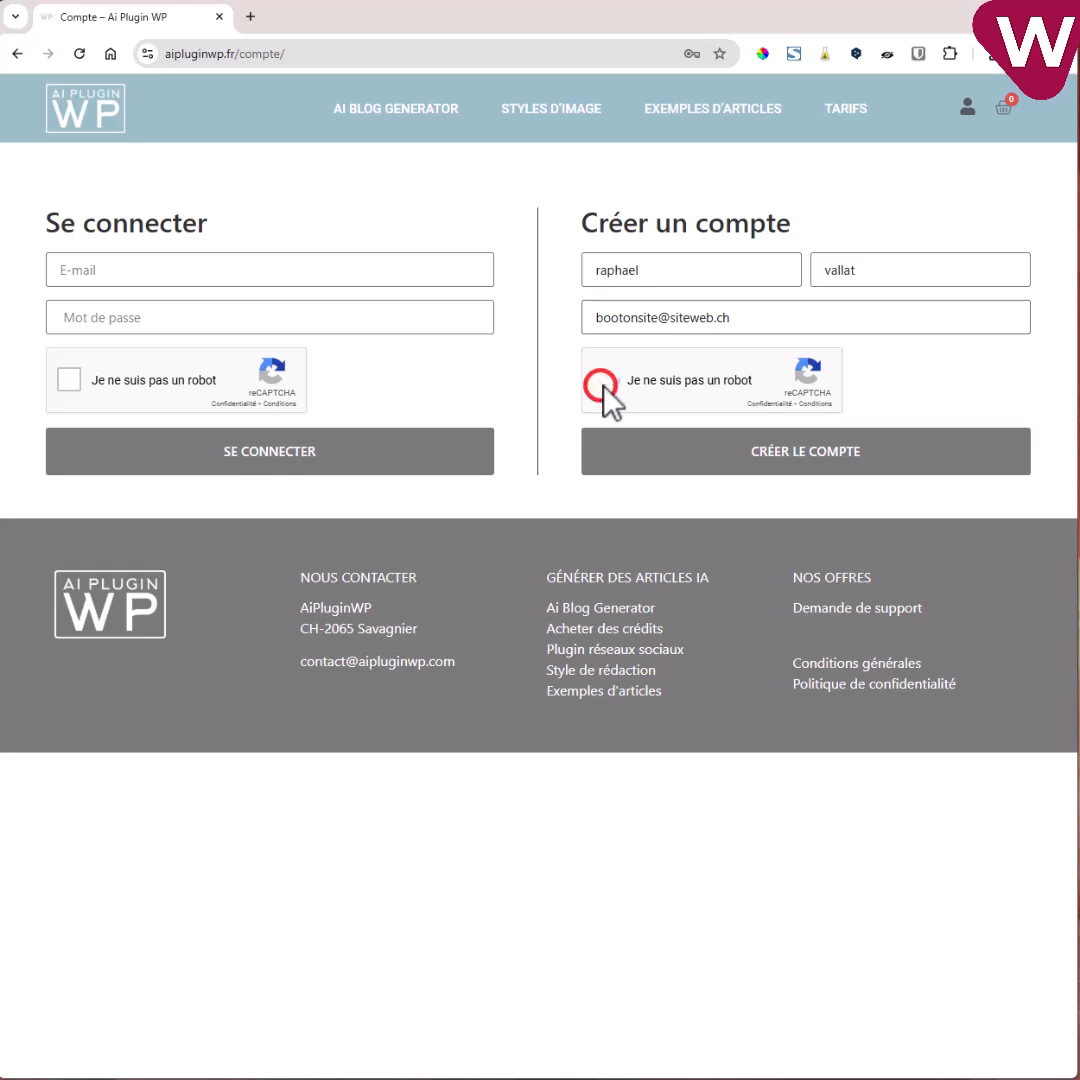
left_click(800, 452)
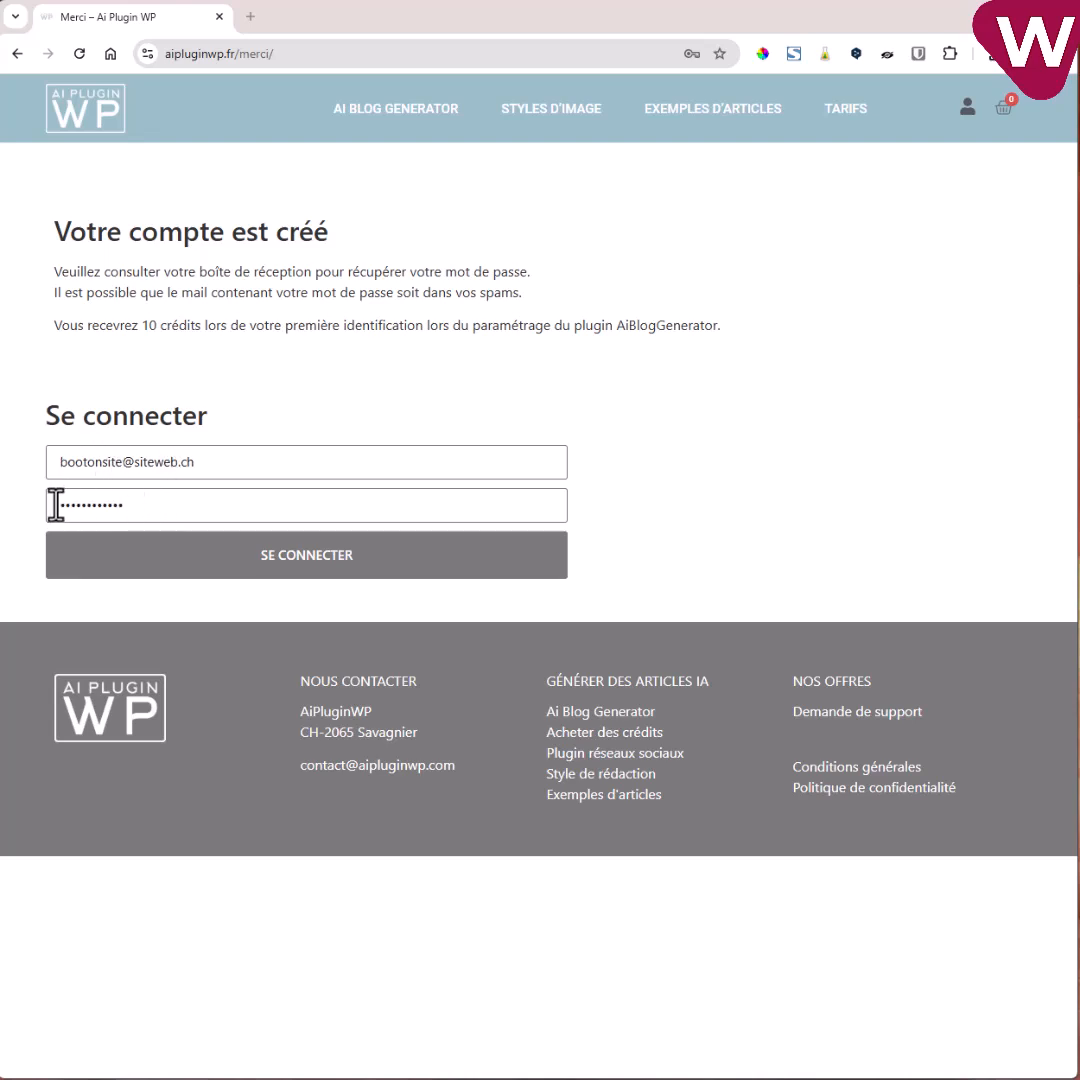
Sign in, save the password in Chrome, and open the account's downloads list.
left_click(330, 575)
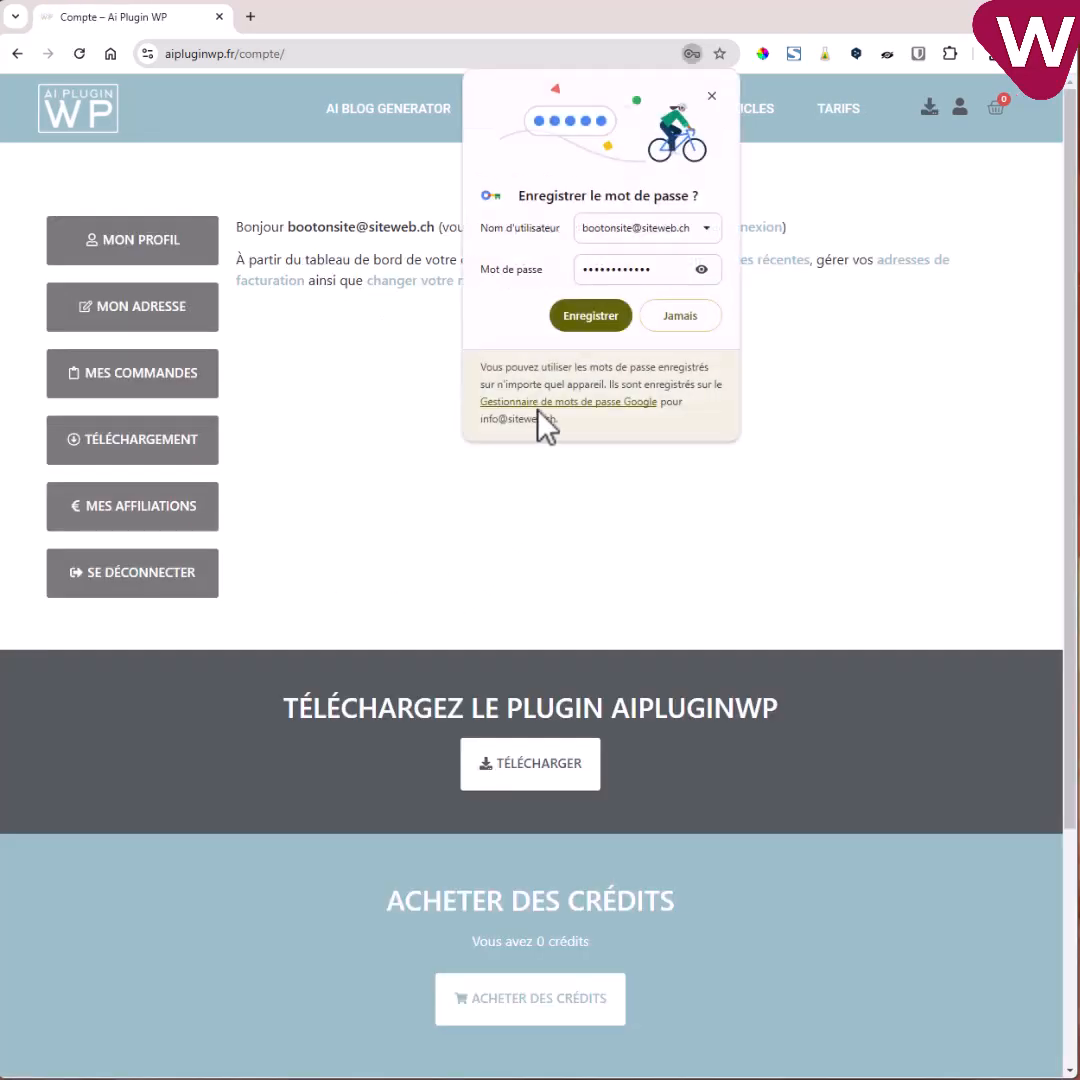
left_click(591, 316)
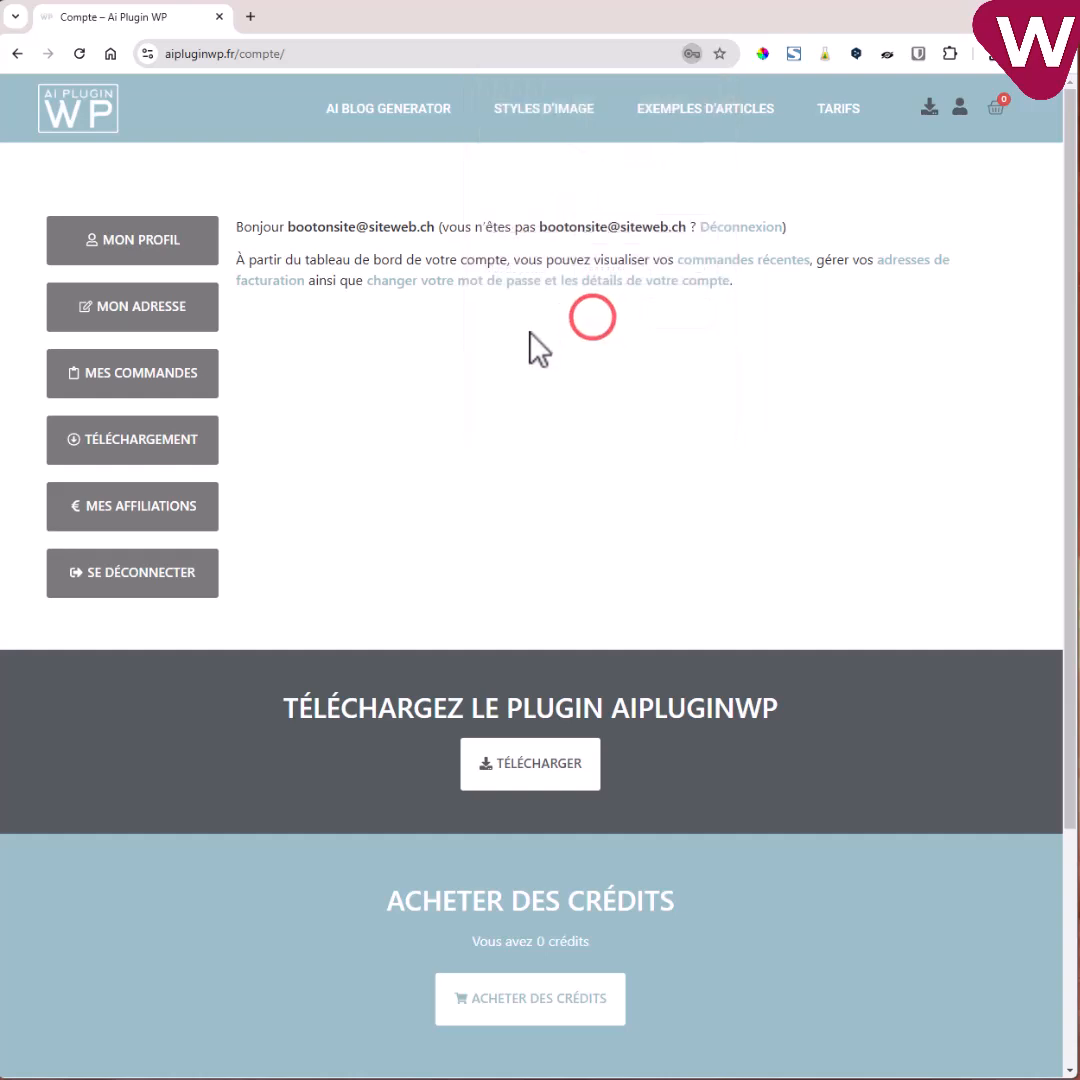
left_click(525, 770)
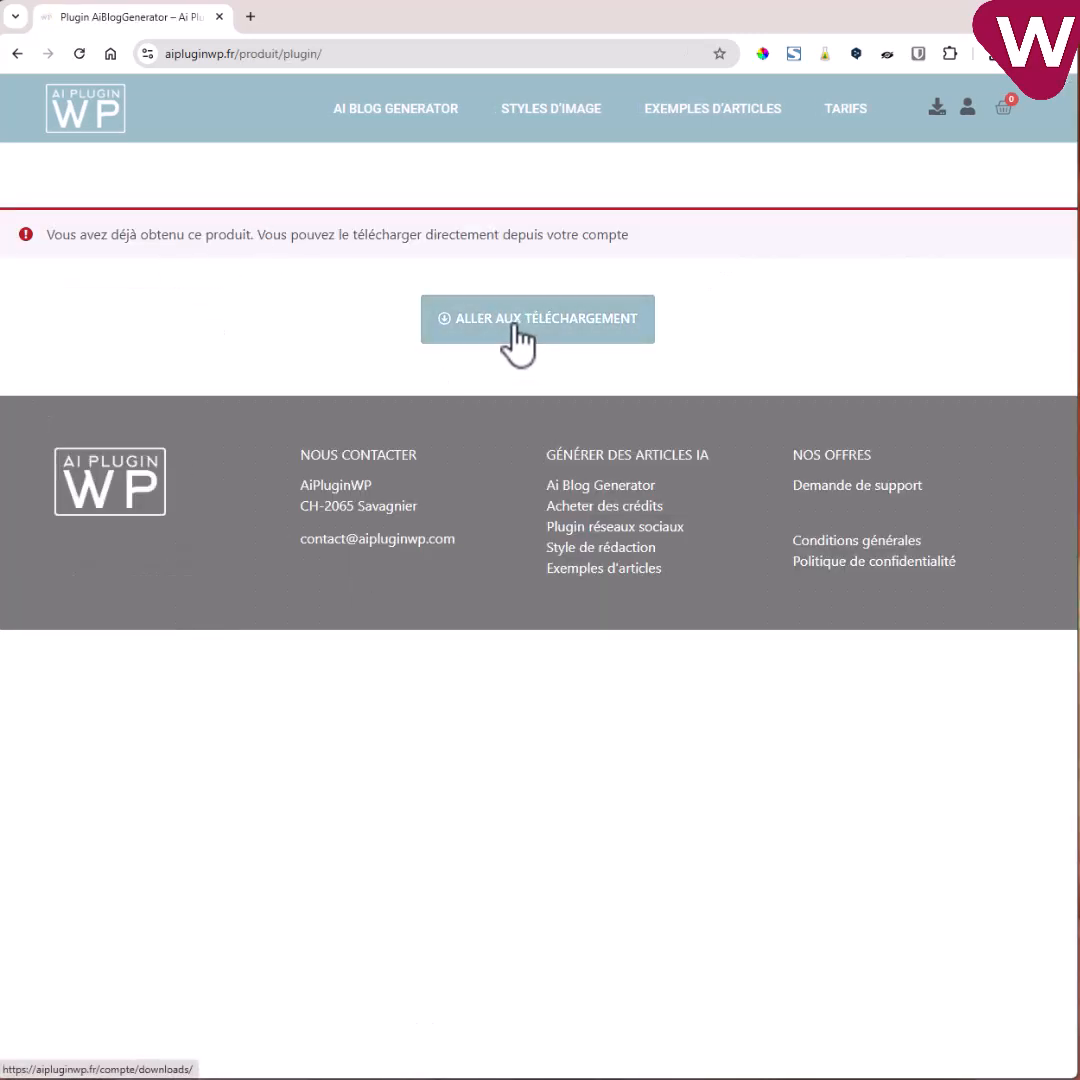
left_click(540, 320)
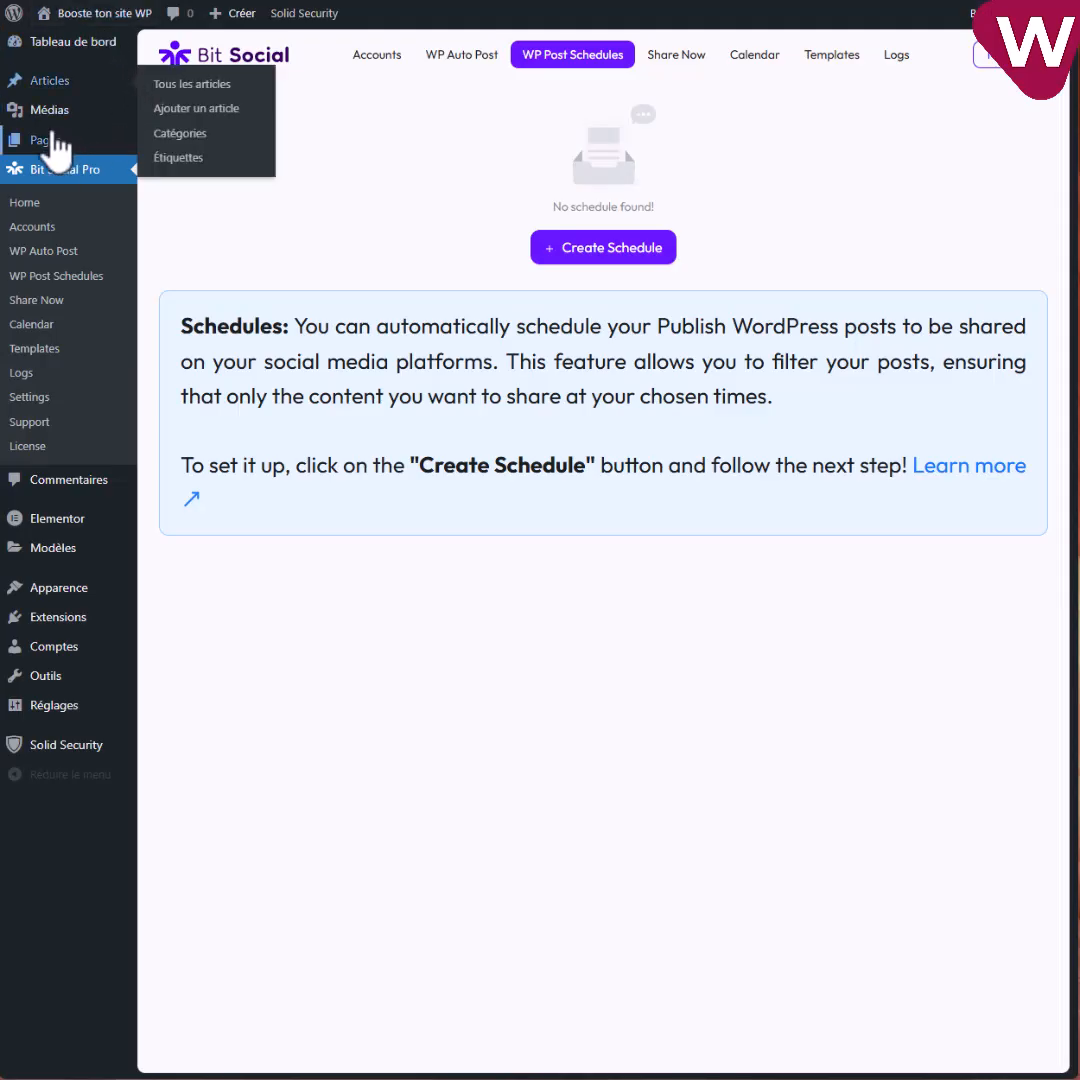
Upload ai-blog-generator.zip under Extensions > Ajouter une extension, install it and activate it.
mouse_move(65, 630)
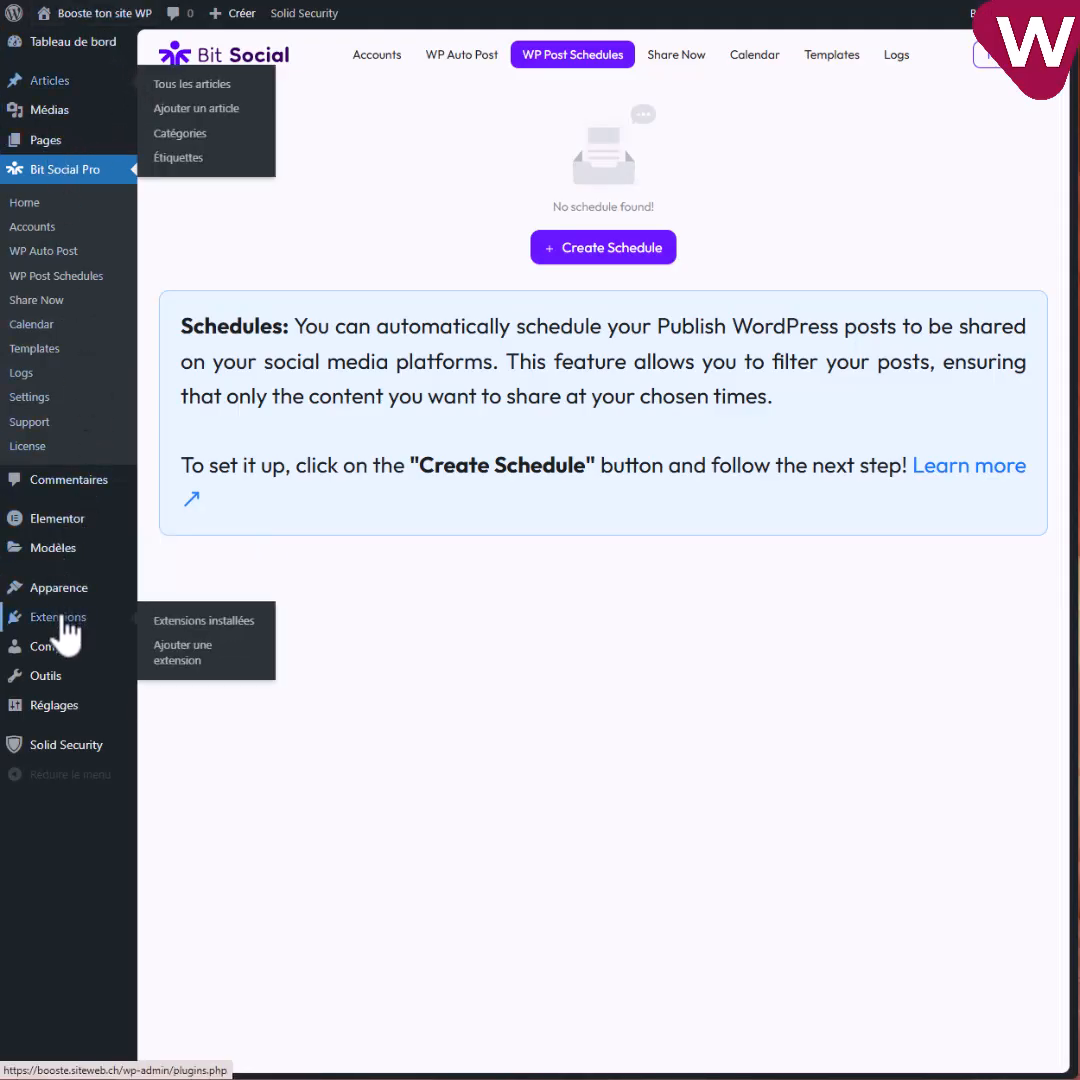
left_click(183, 650)
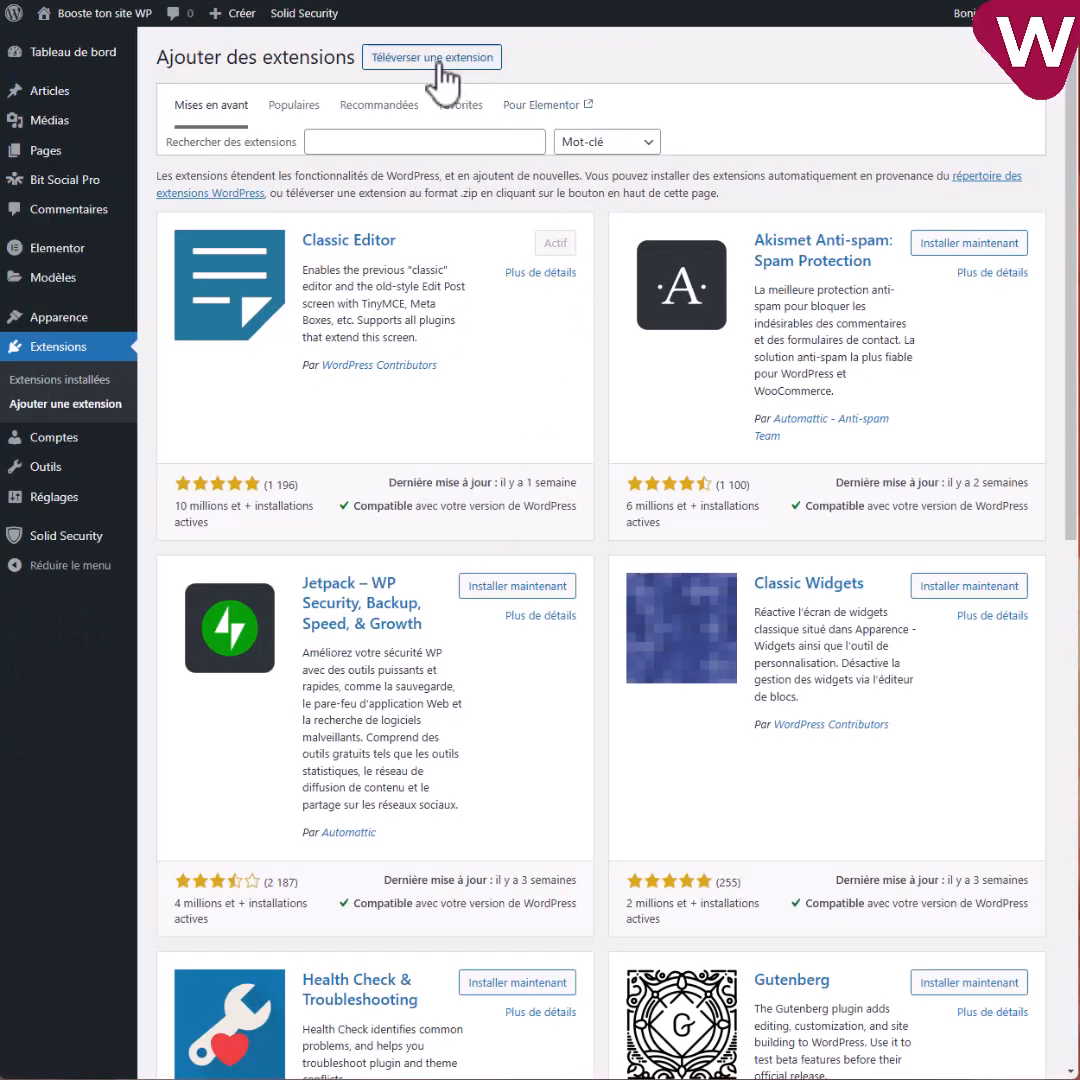
left_click(435, 58)
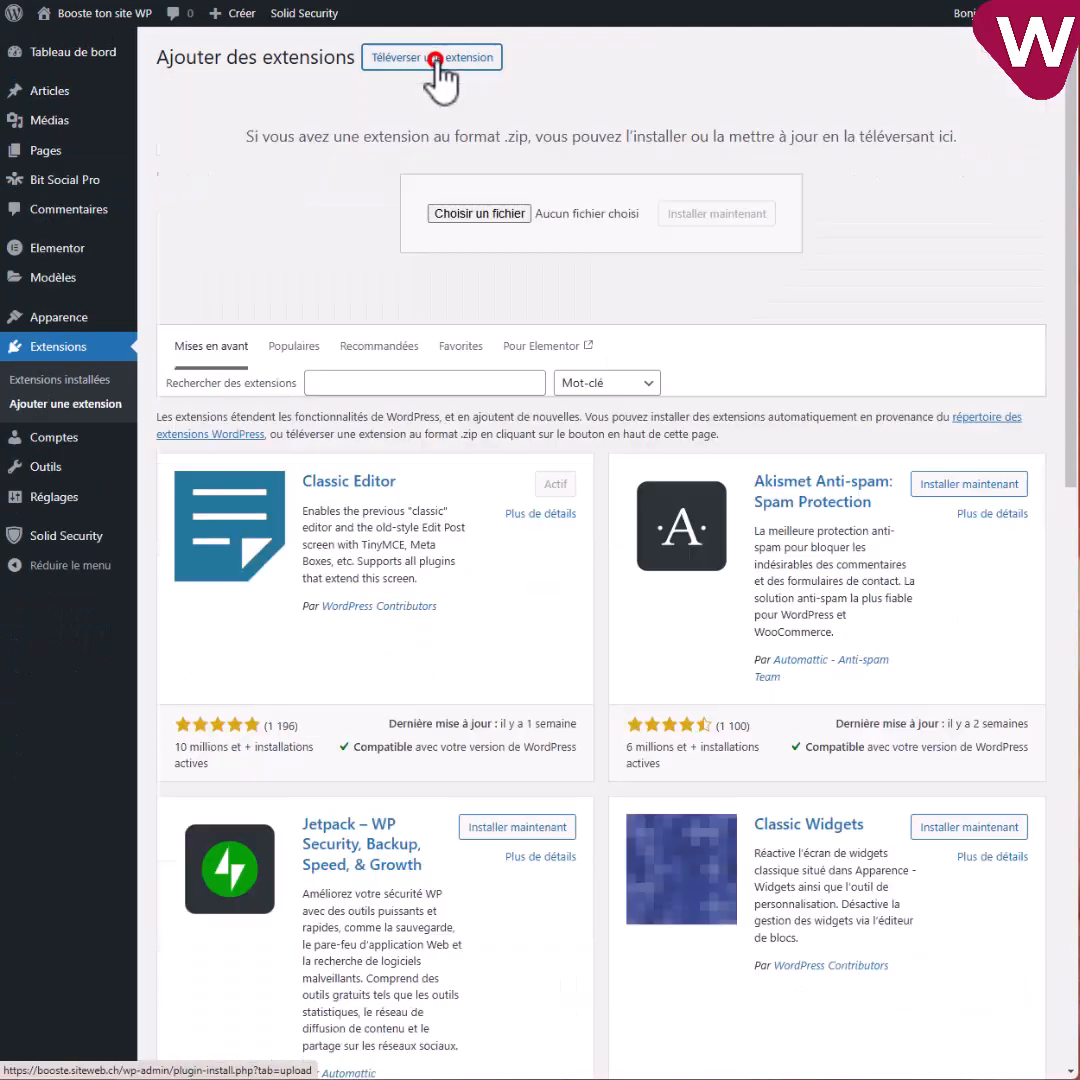
left_click(479, 214)
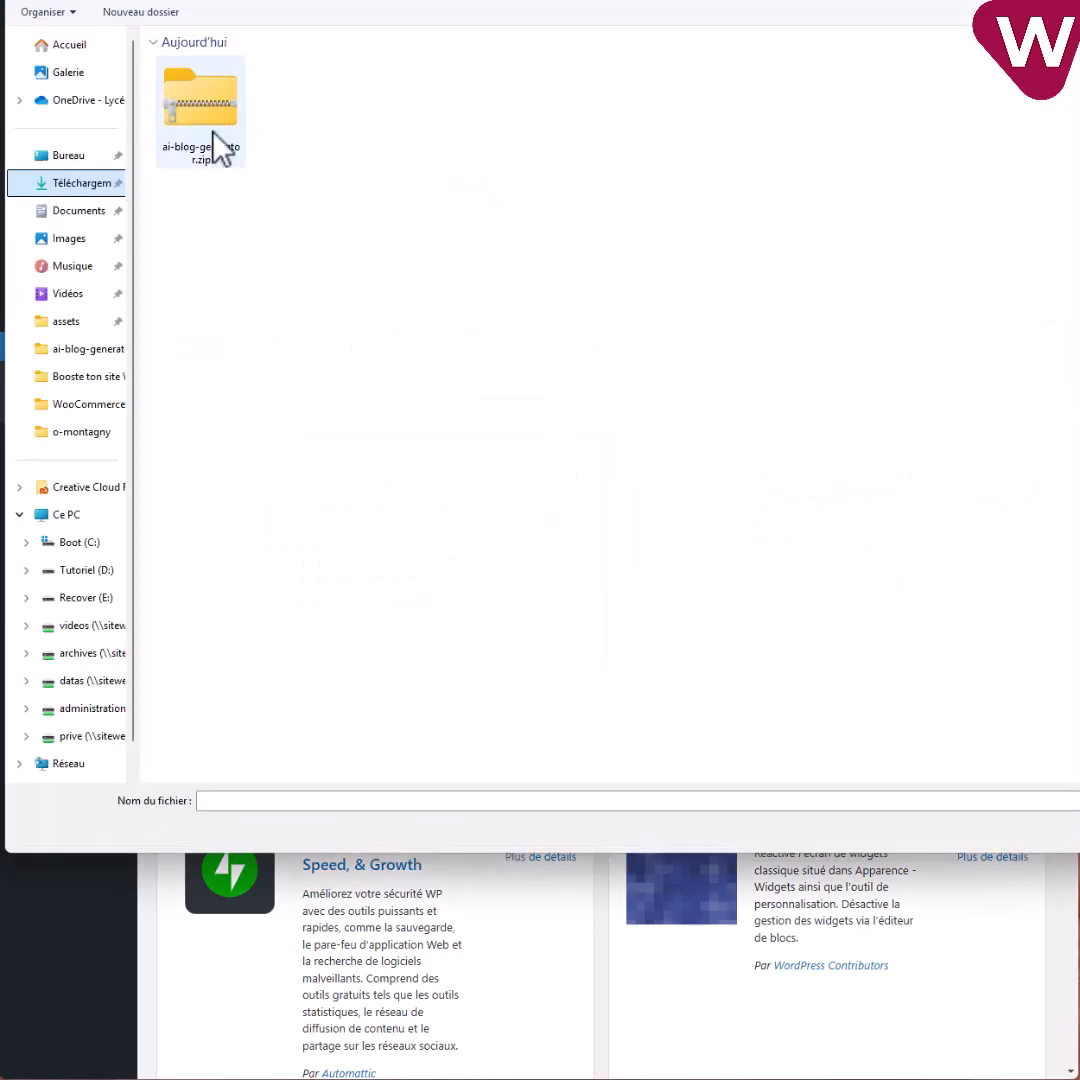
double_click(201, 120)
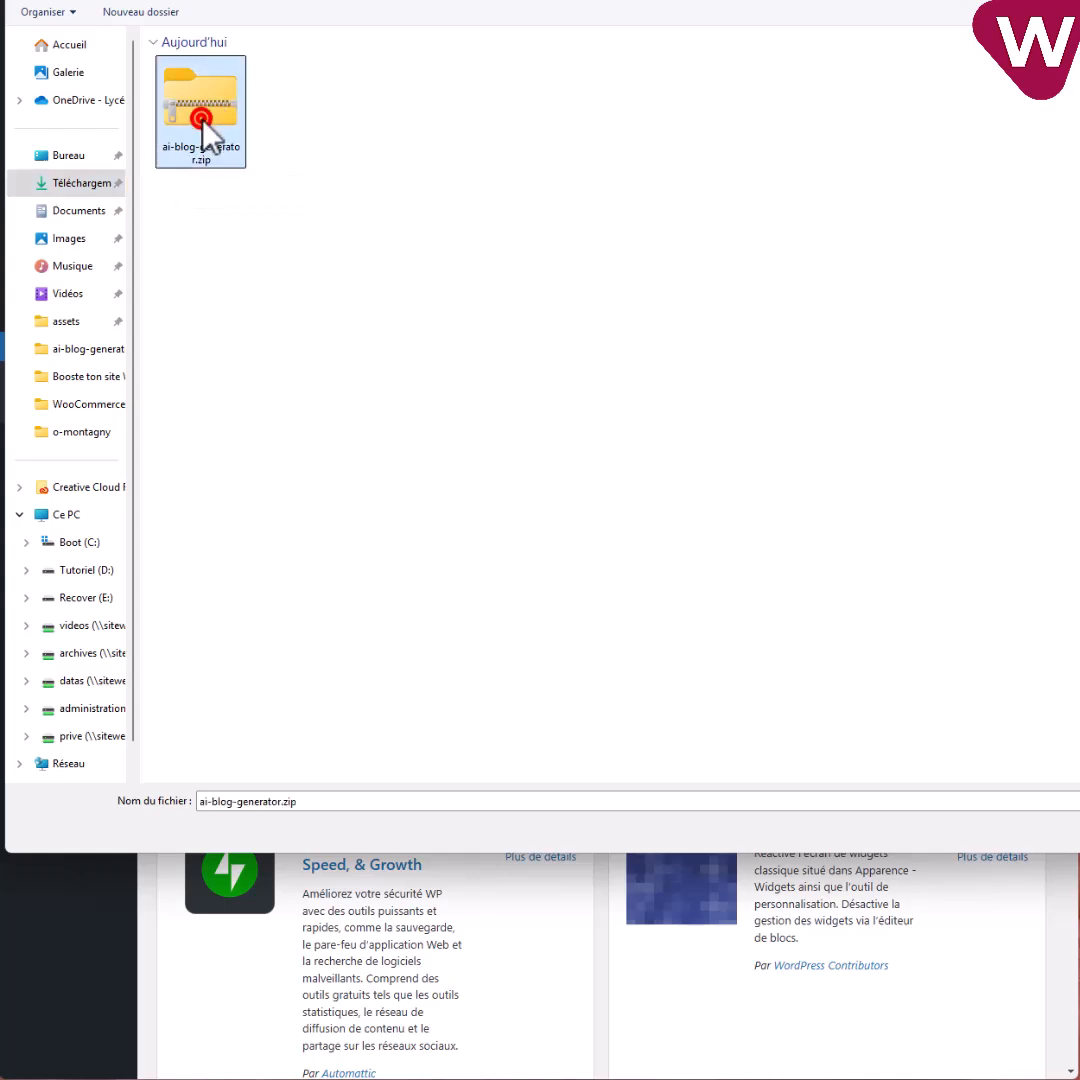
left_click(690, 218)
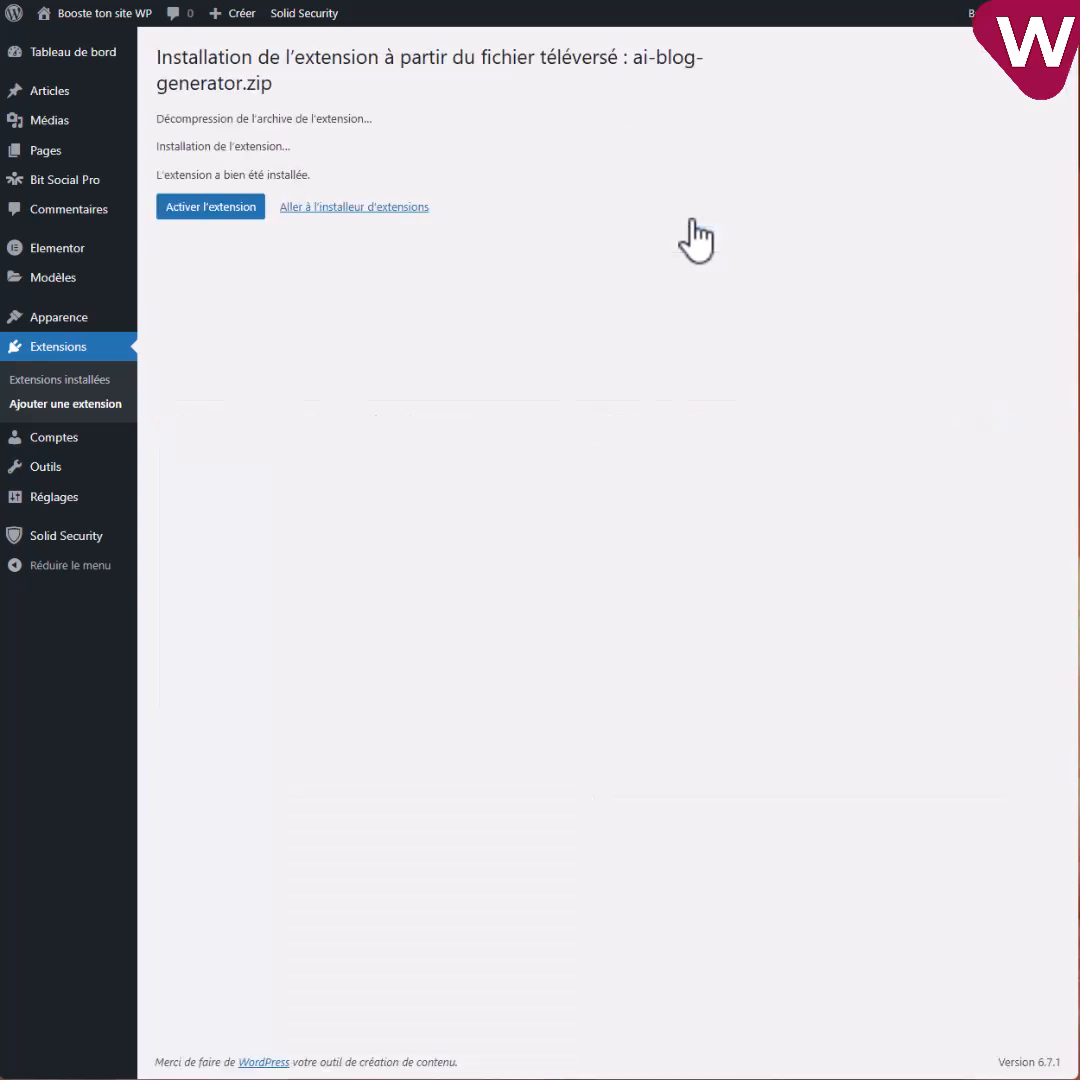
left_click(200, 220)
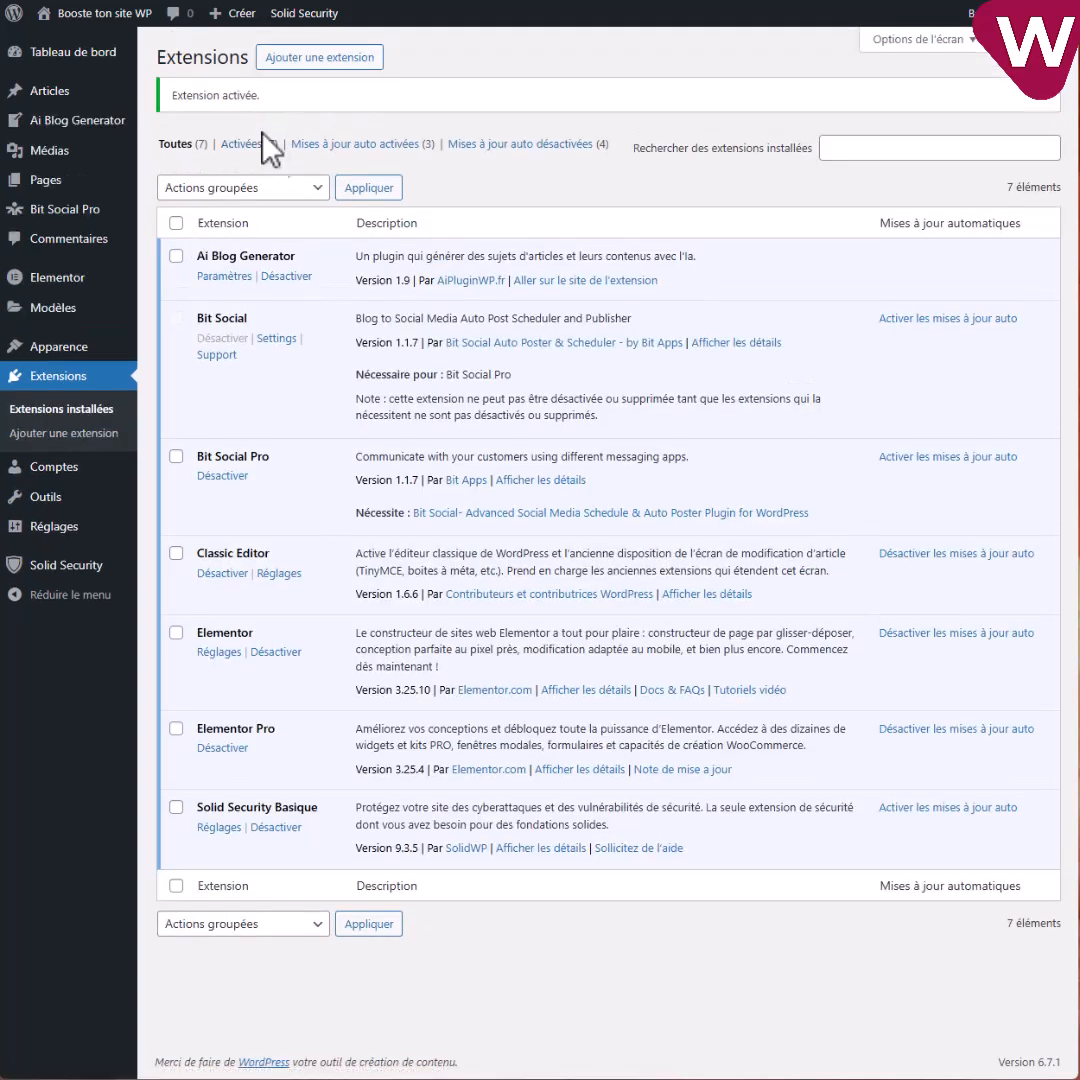
In Ai Blog Generator Paramètres, log in and sync credits, reaching 10 available credits.
mouse_move(62, 140)
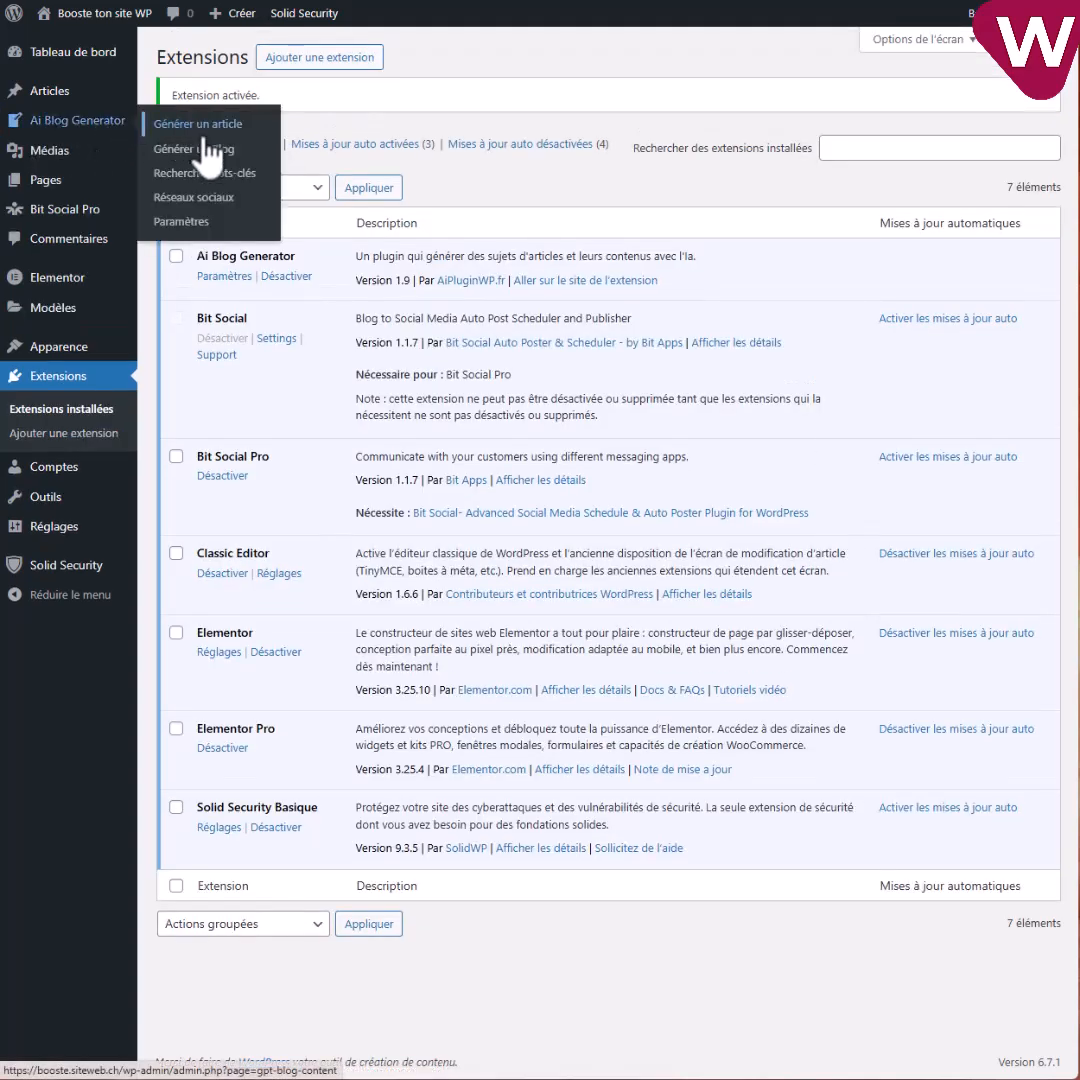
left_click(228, 275)
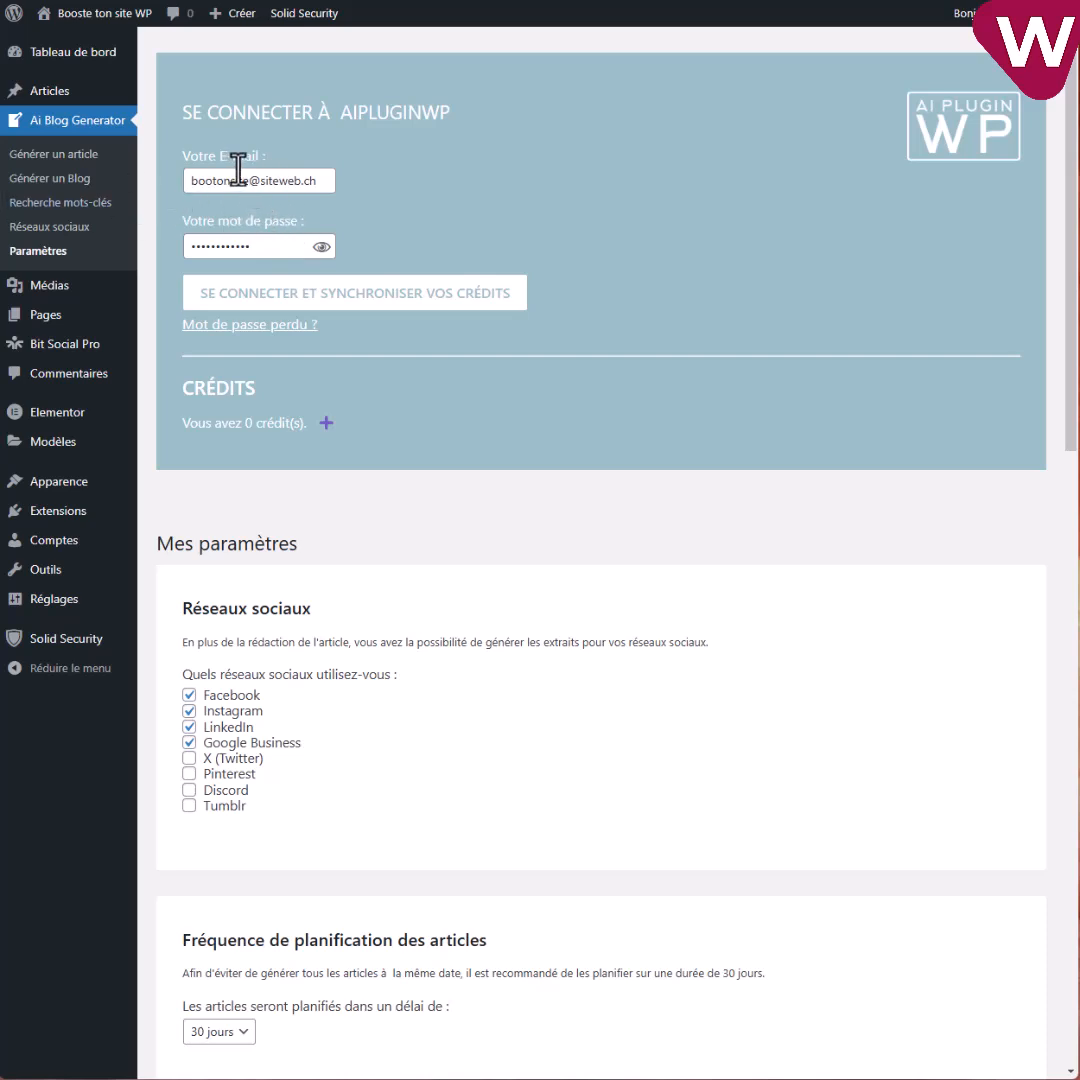
left_click(334, 293)
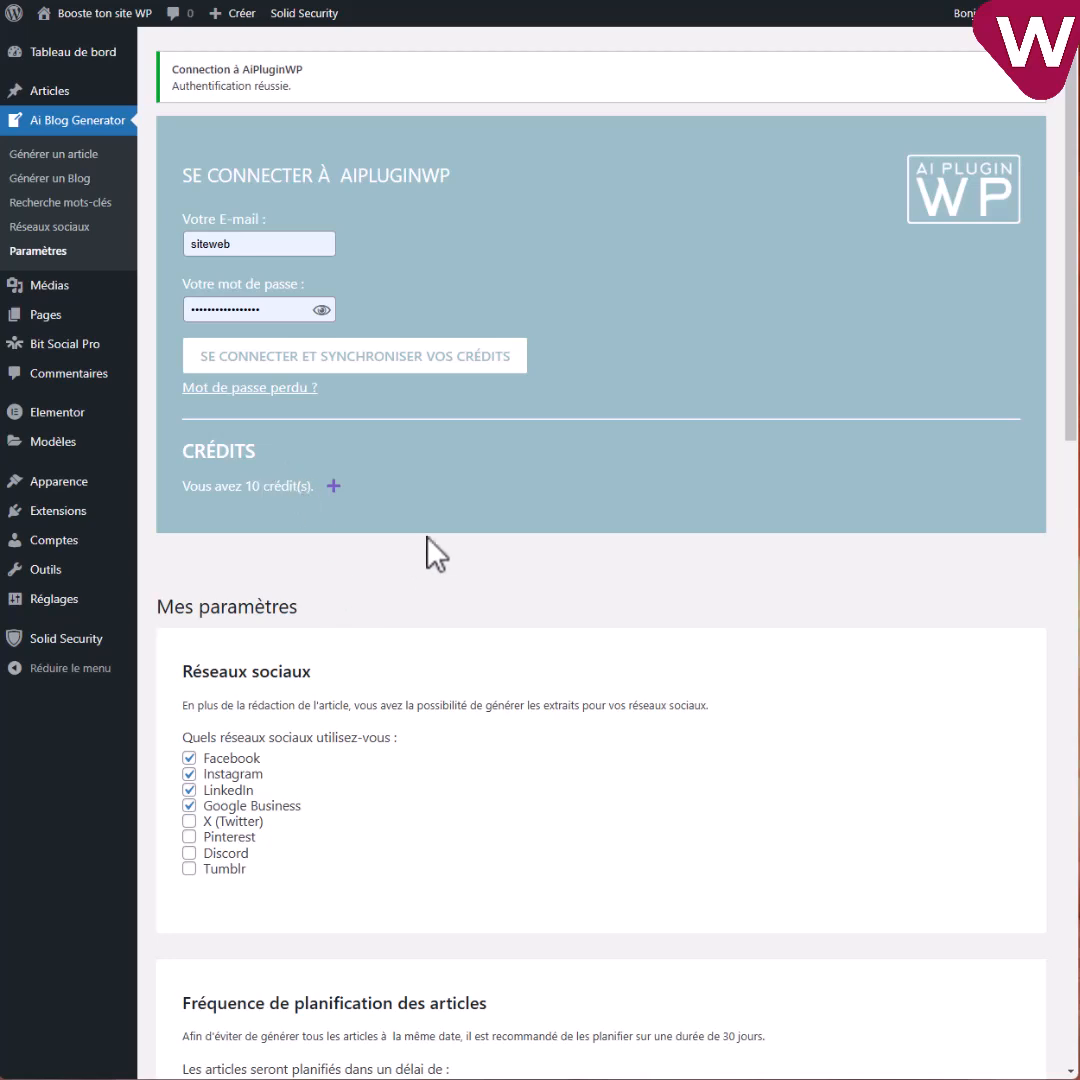
scroll(436, 553, "down", 3)
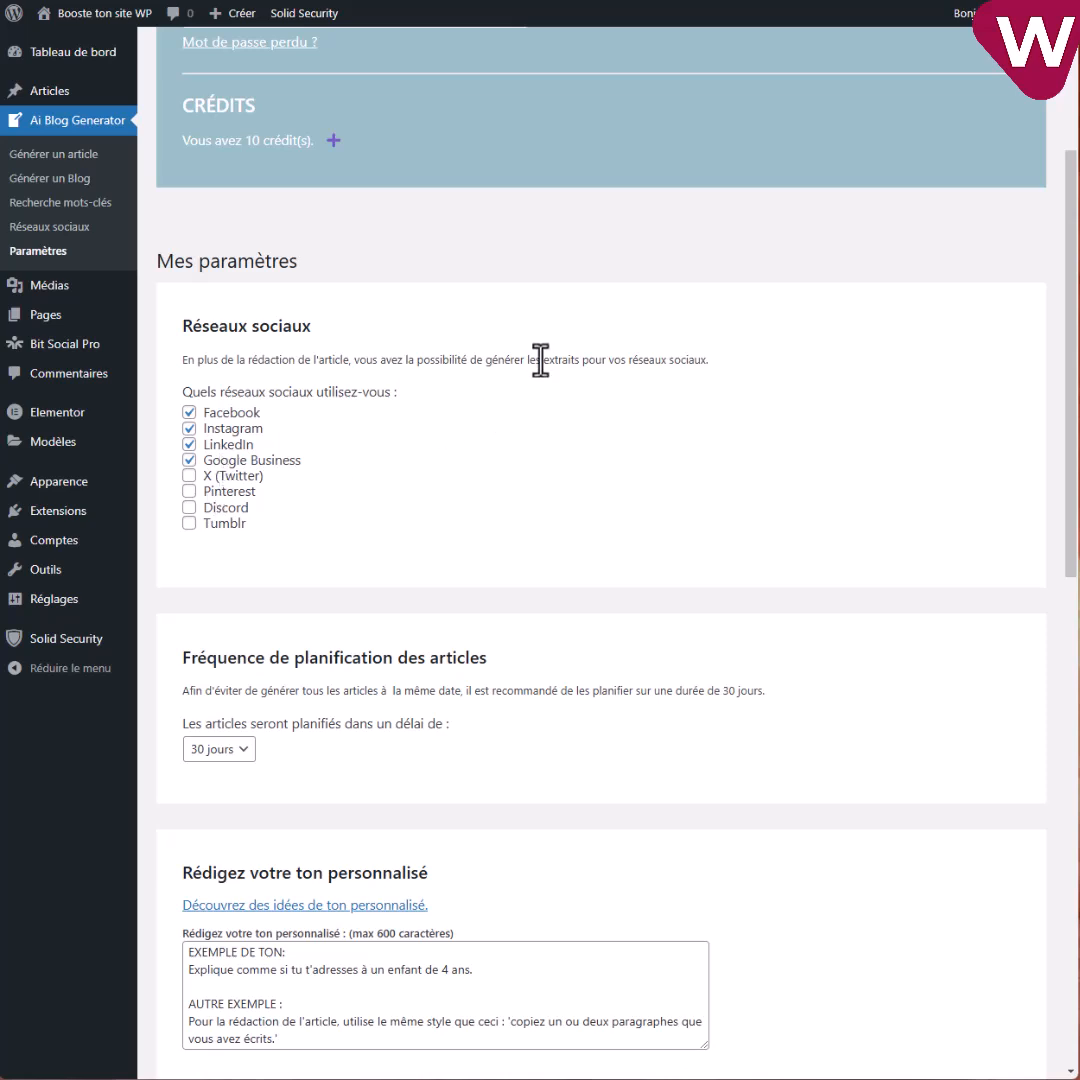
Keep only LinkedIn for social excerpts, unticking Instagram and Google Business, then scroll to the custom tone box.
left_click(188, 429)
left_click(188, 445)
left_click(188, 460)
scroll(365, 651, "down", 3)
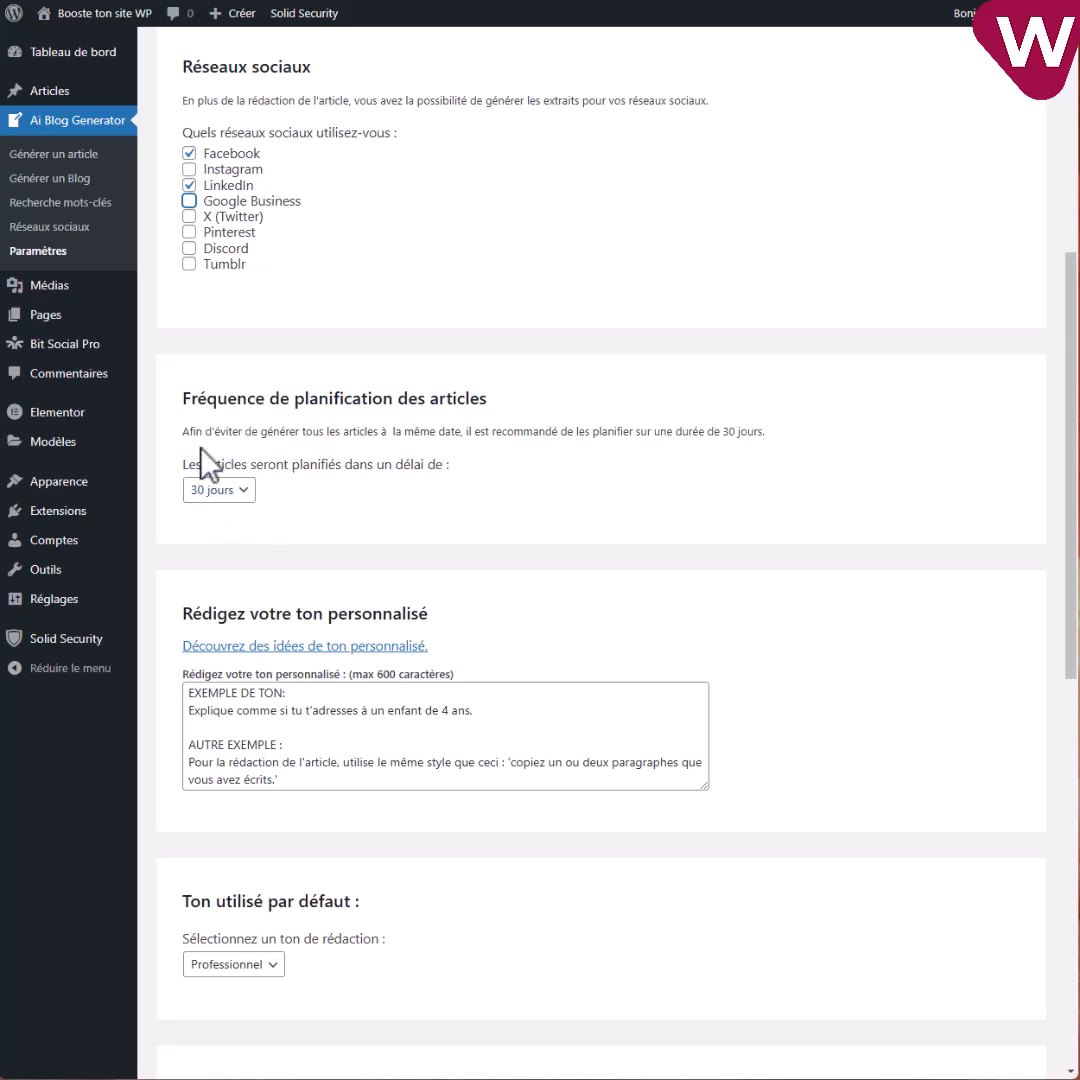
scroll(393, 499, "down", 3)
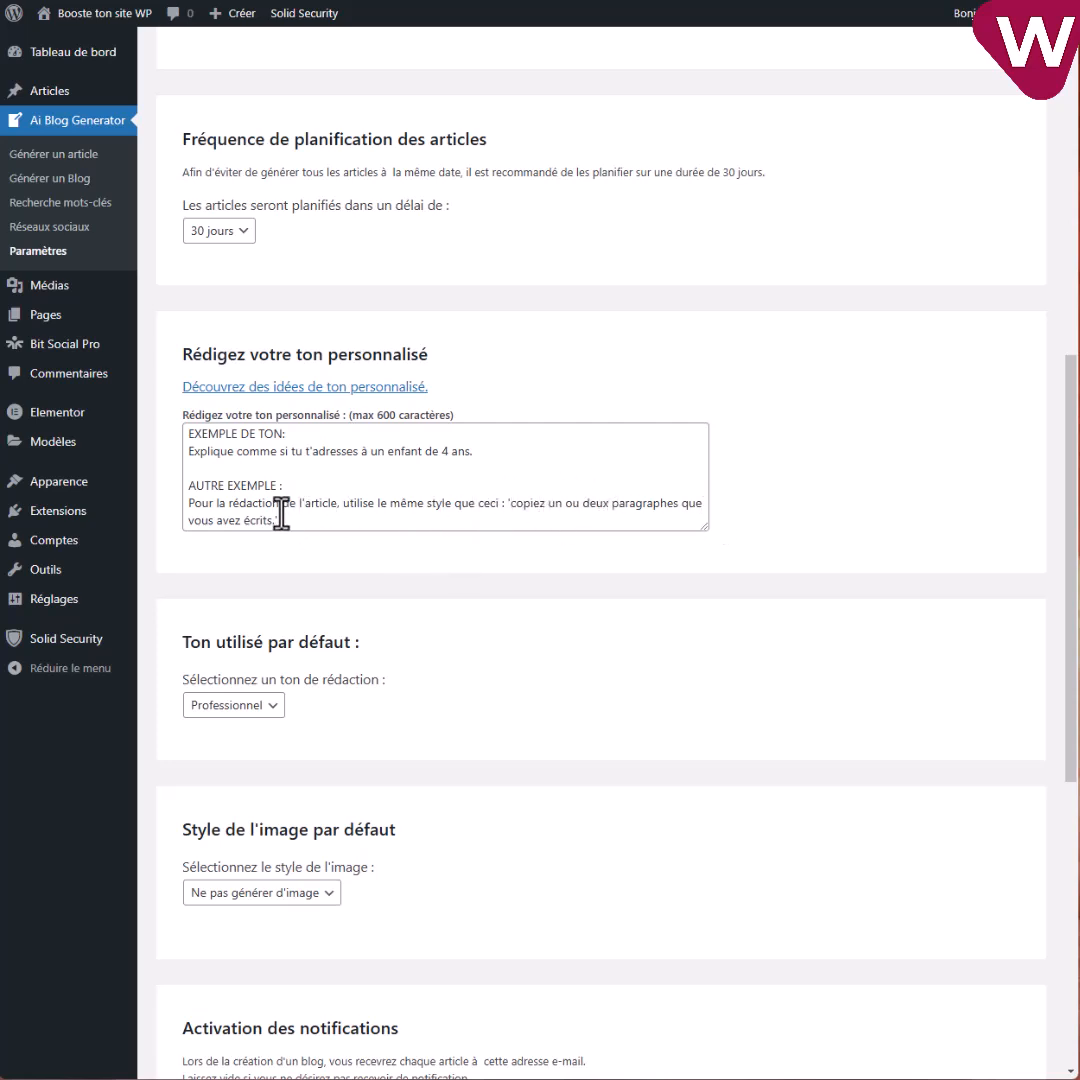
Pick Mystérieux in 'Ton utilisé par défaut' and Noir et Blanc in 'Style de l'image par défaut'.
scroll(581, 509, "down", 2)
scroll(318, 612, "down", 2)
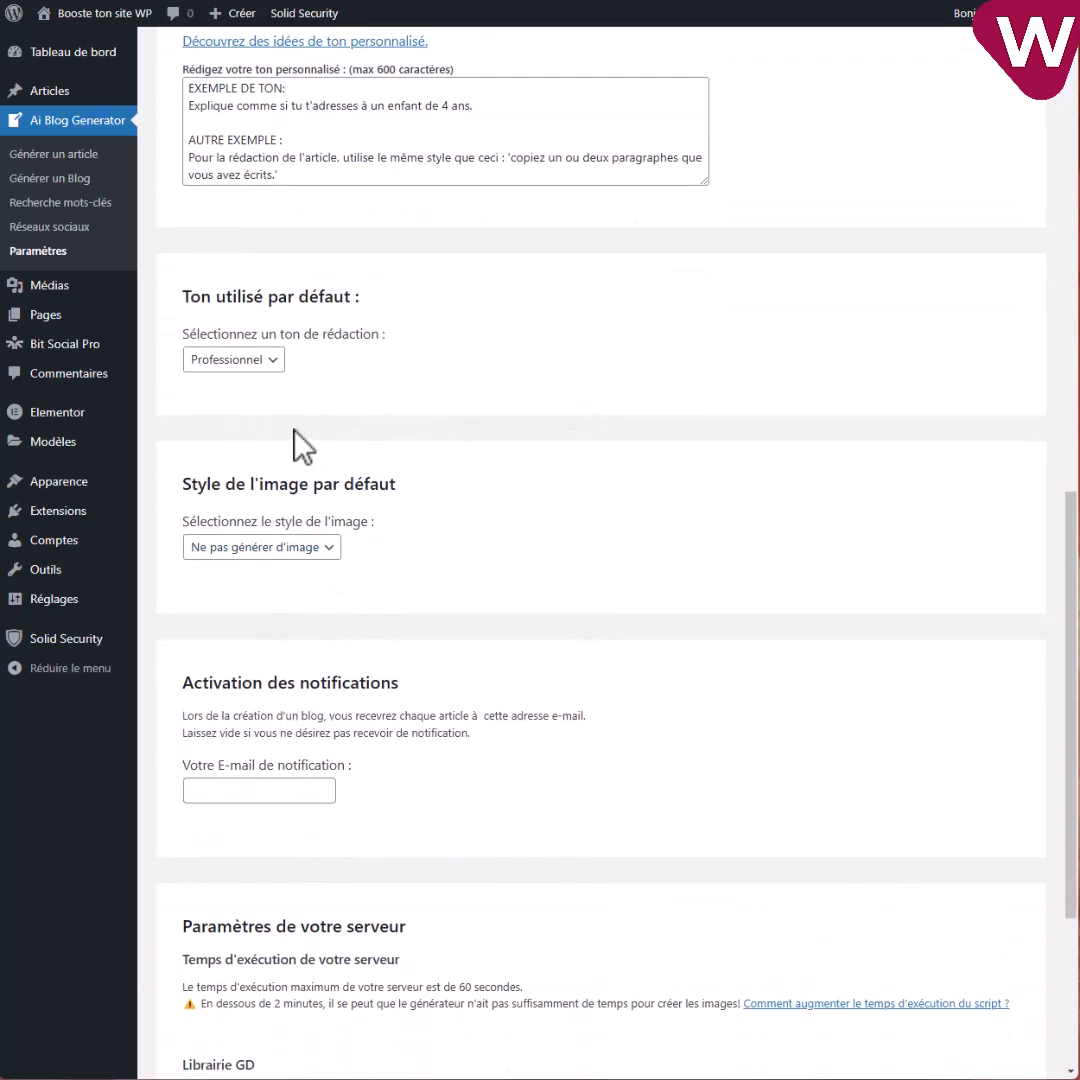
left_click(242, 358)
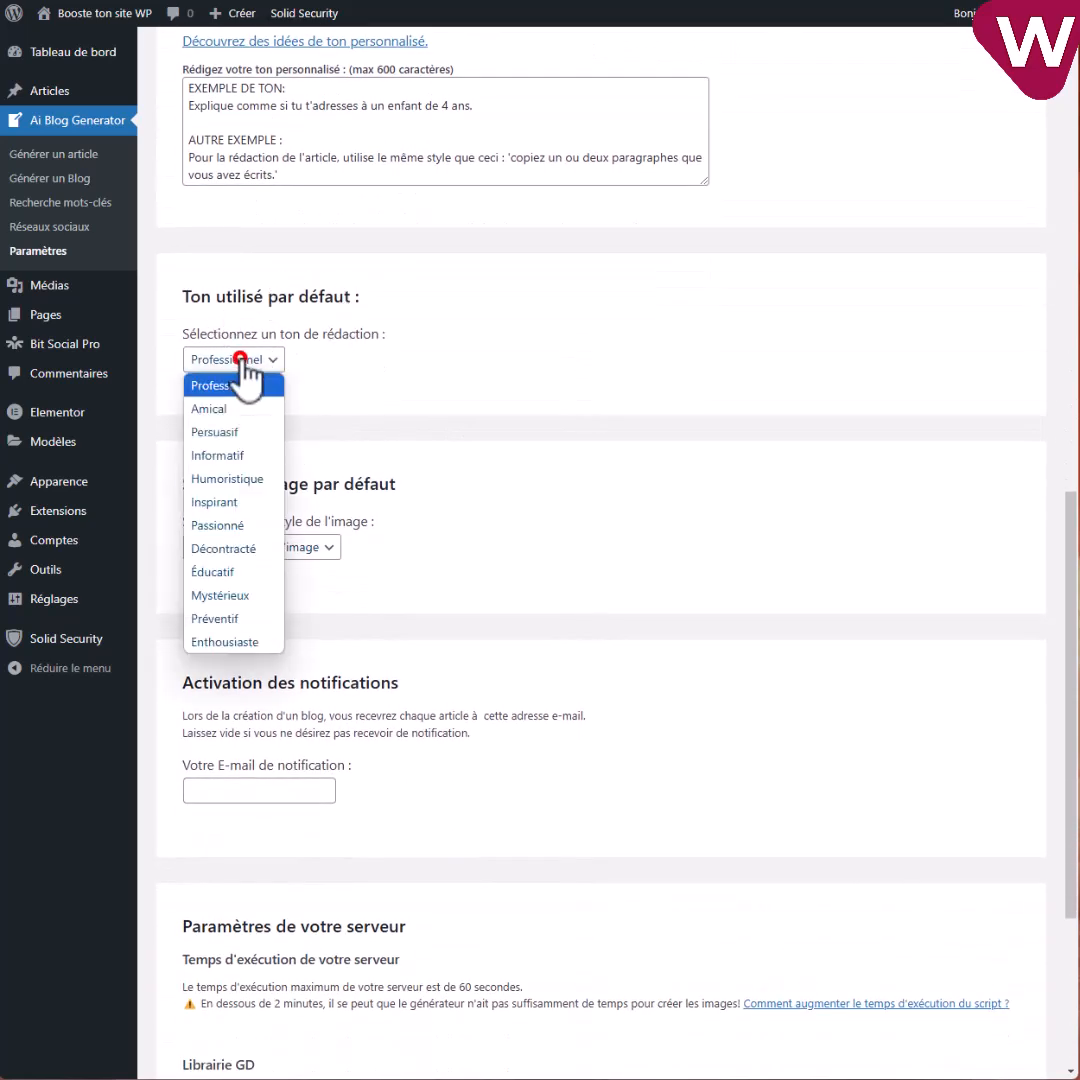
left_click(248, 597)
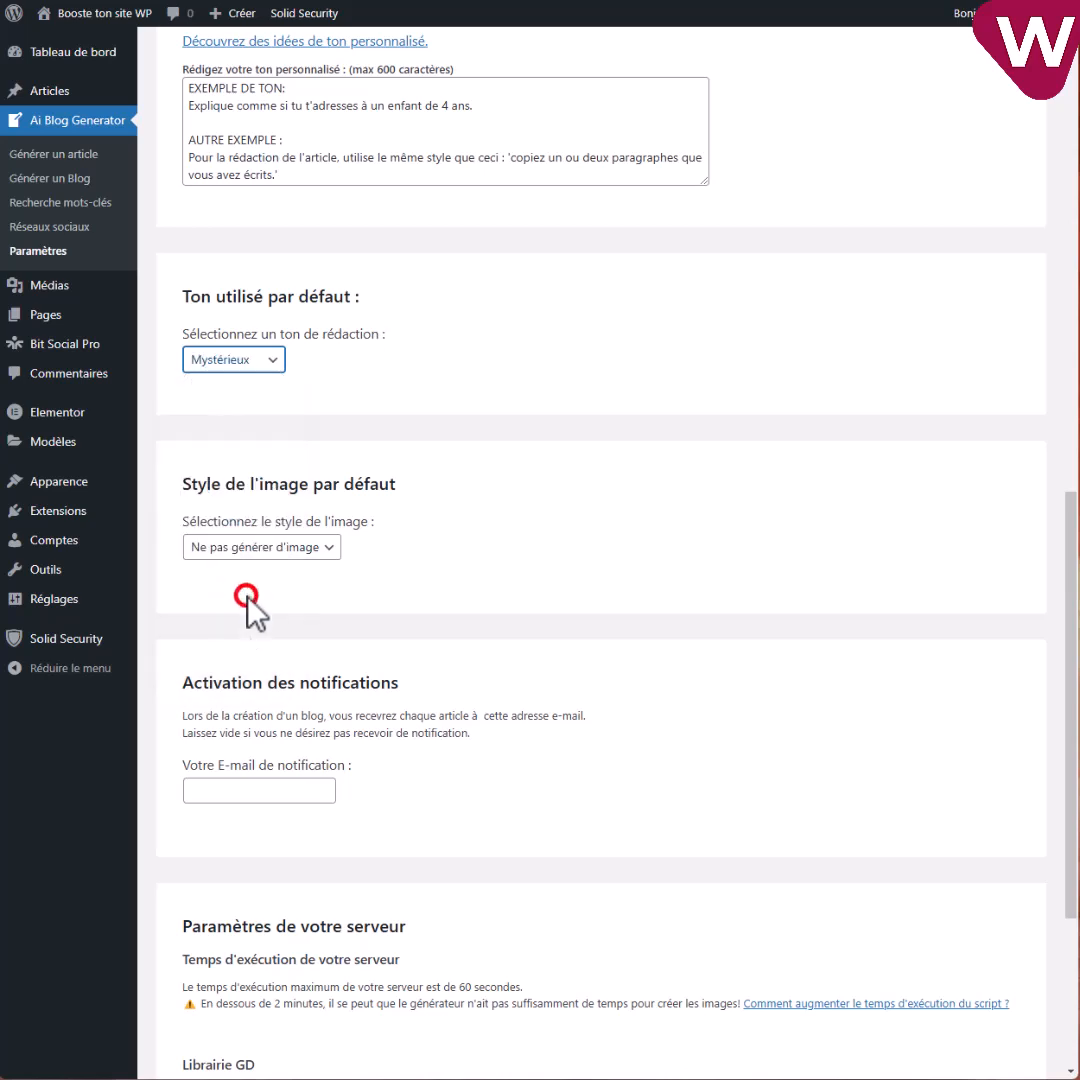
scroll(386, 400, "down", 2)
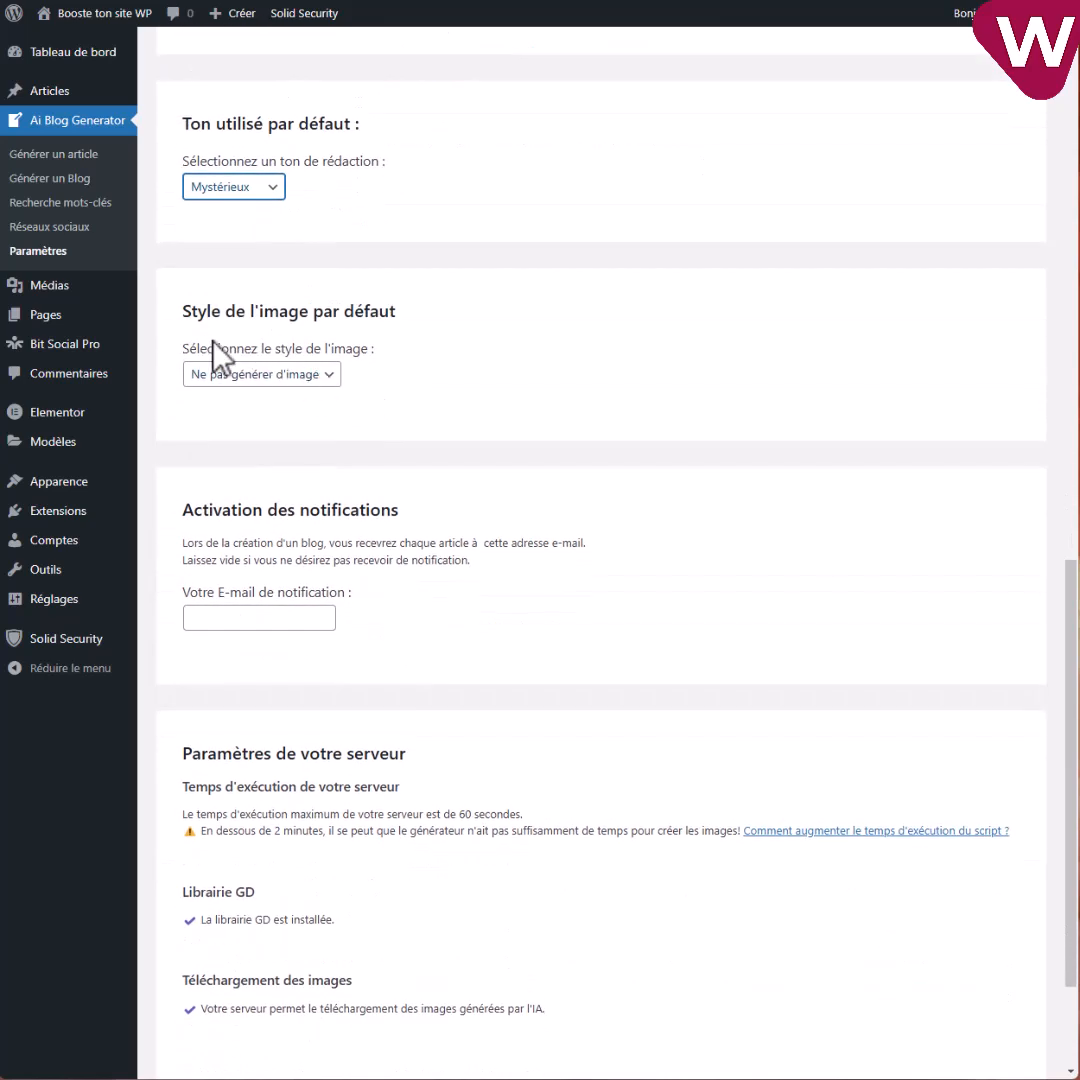
left_click(284, 374)
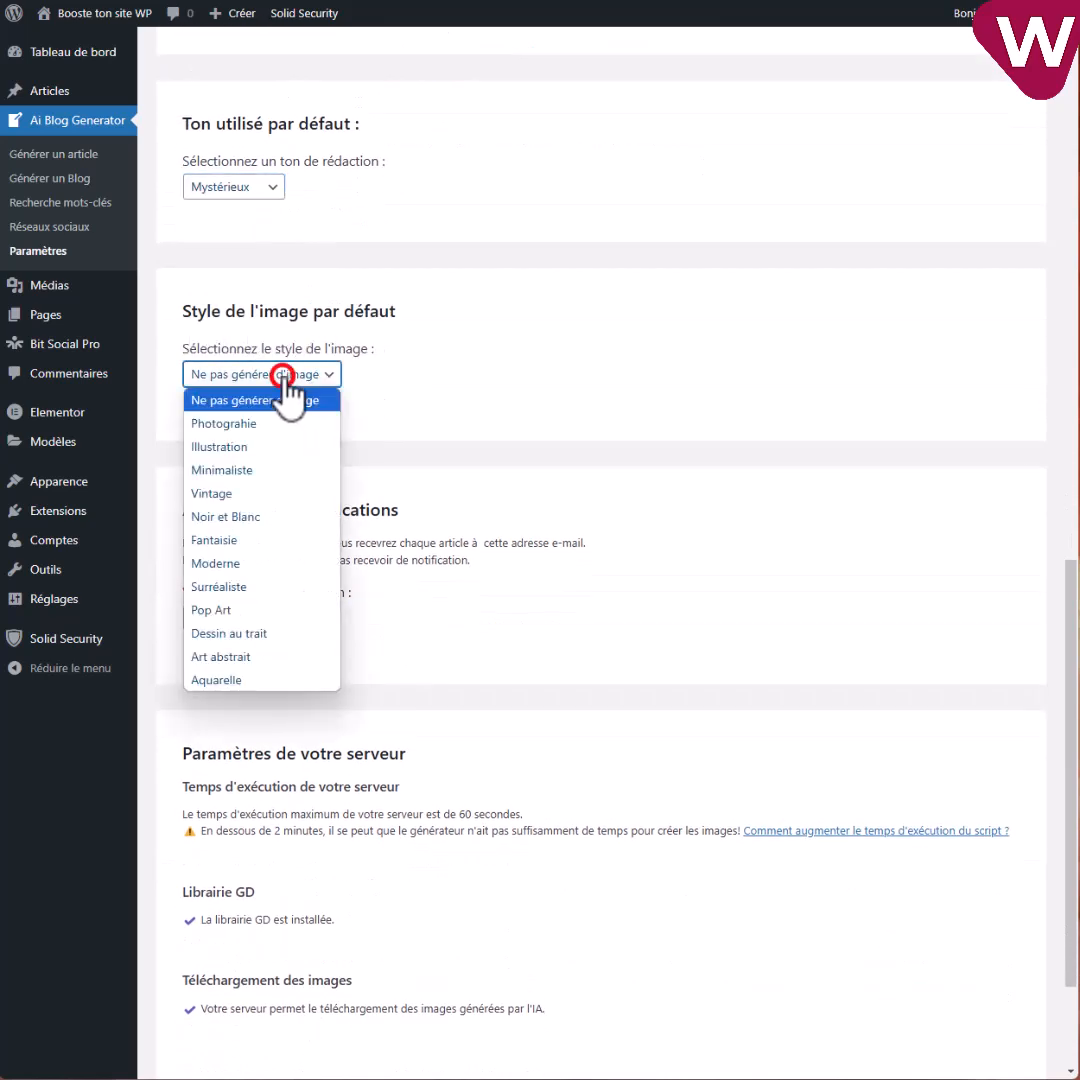
left_click(225, 517)
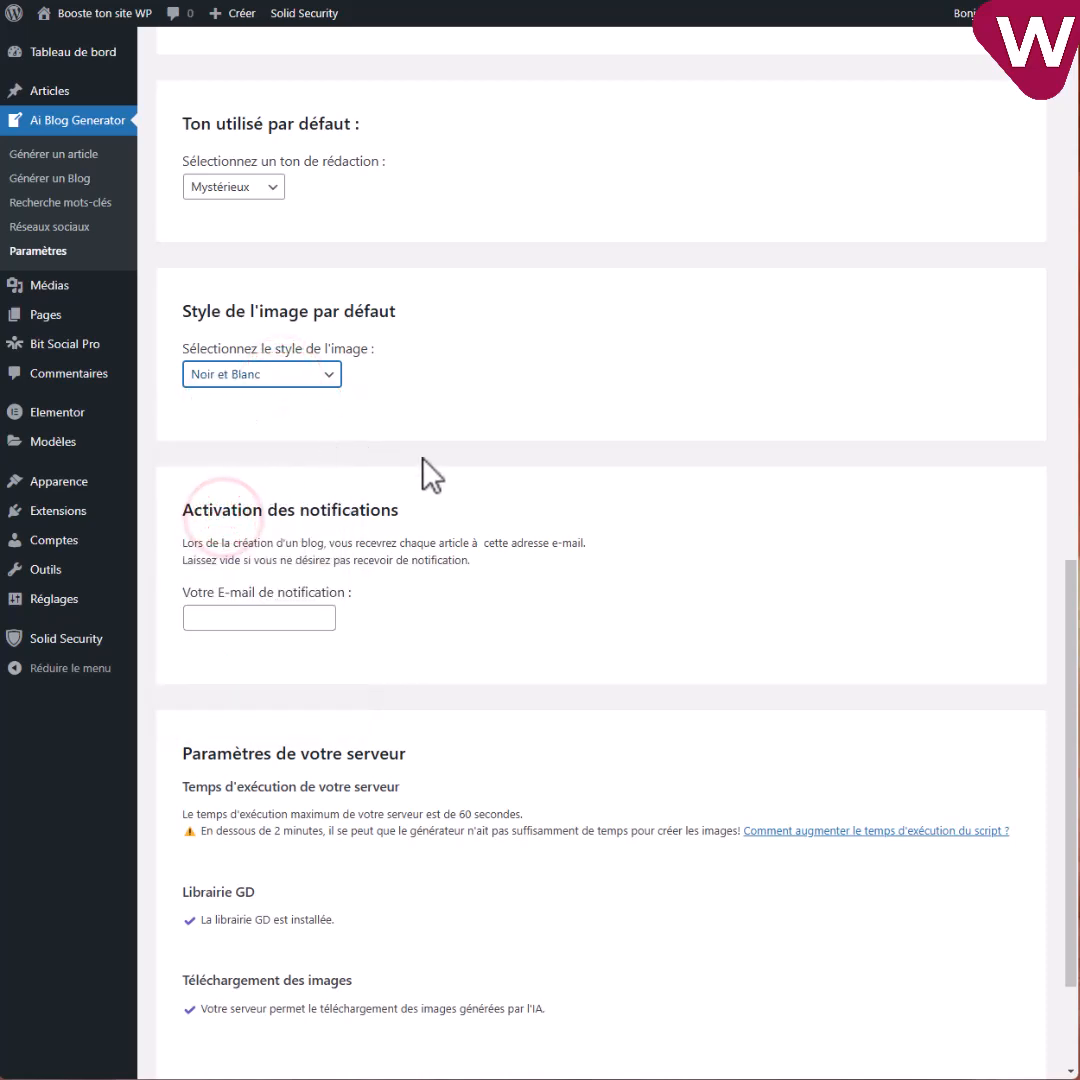
scroll(424, 473, "down", 2)
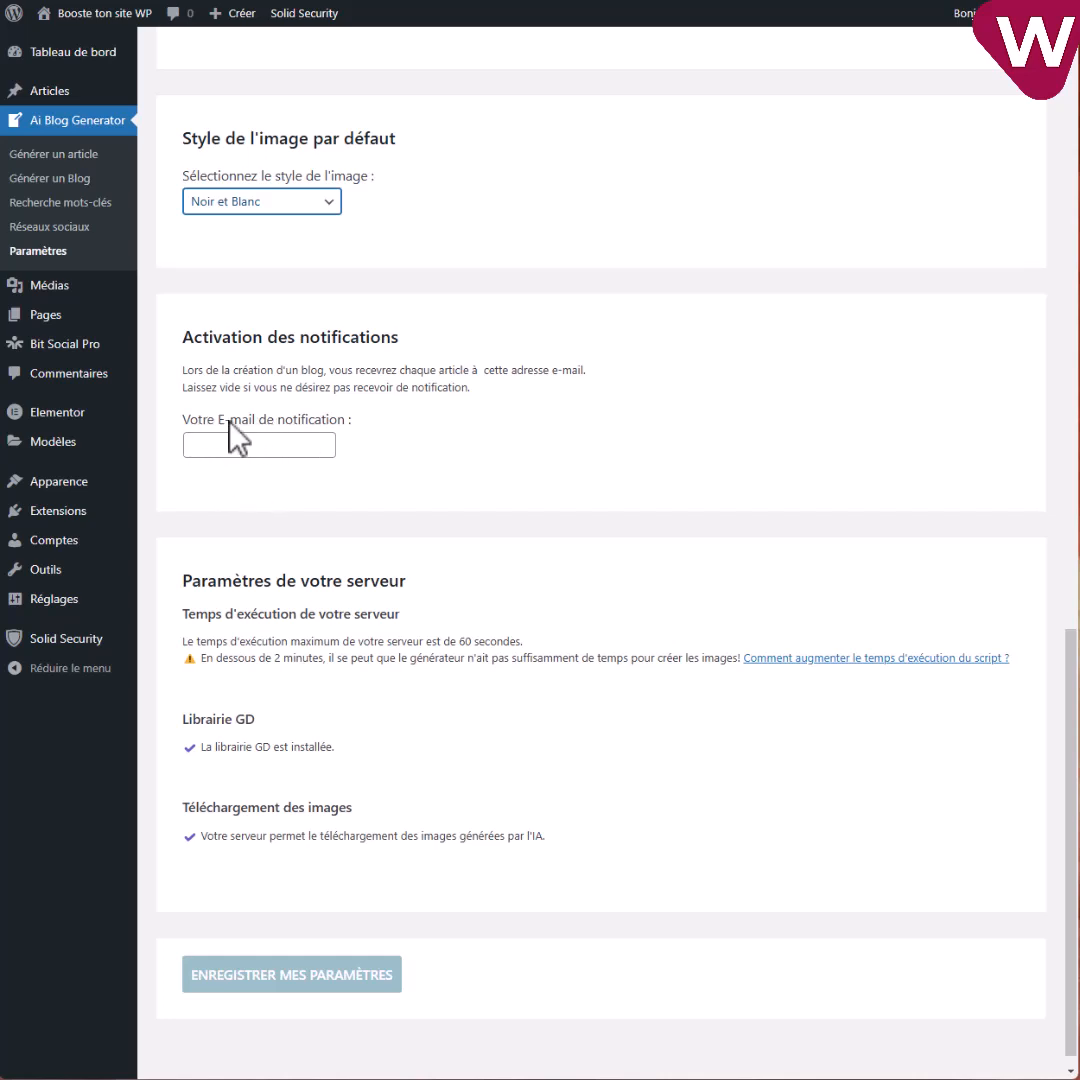
Check the 60-second execution time, then save with 'Enregistrer mes paramètres'.
scroll(521, 581, "down", 1)
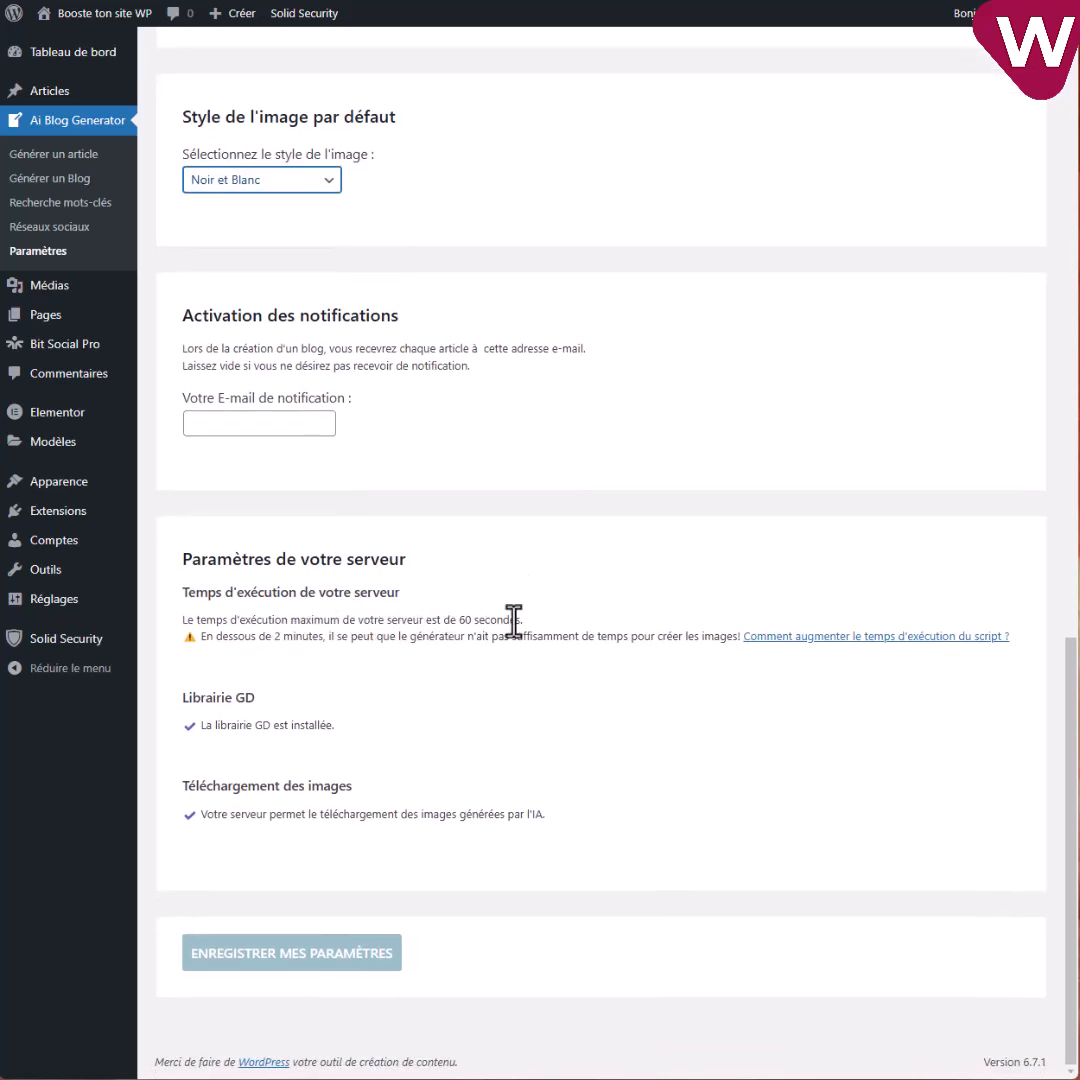
left_click_drag(460, 620, 509, 621)
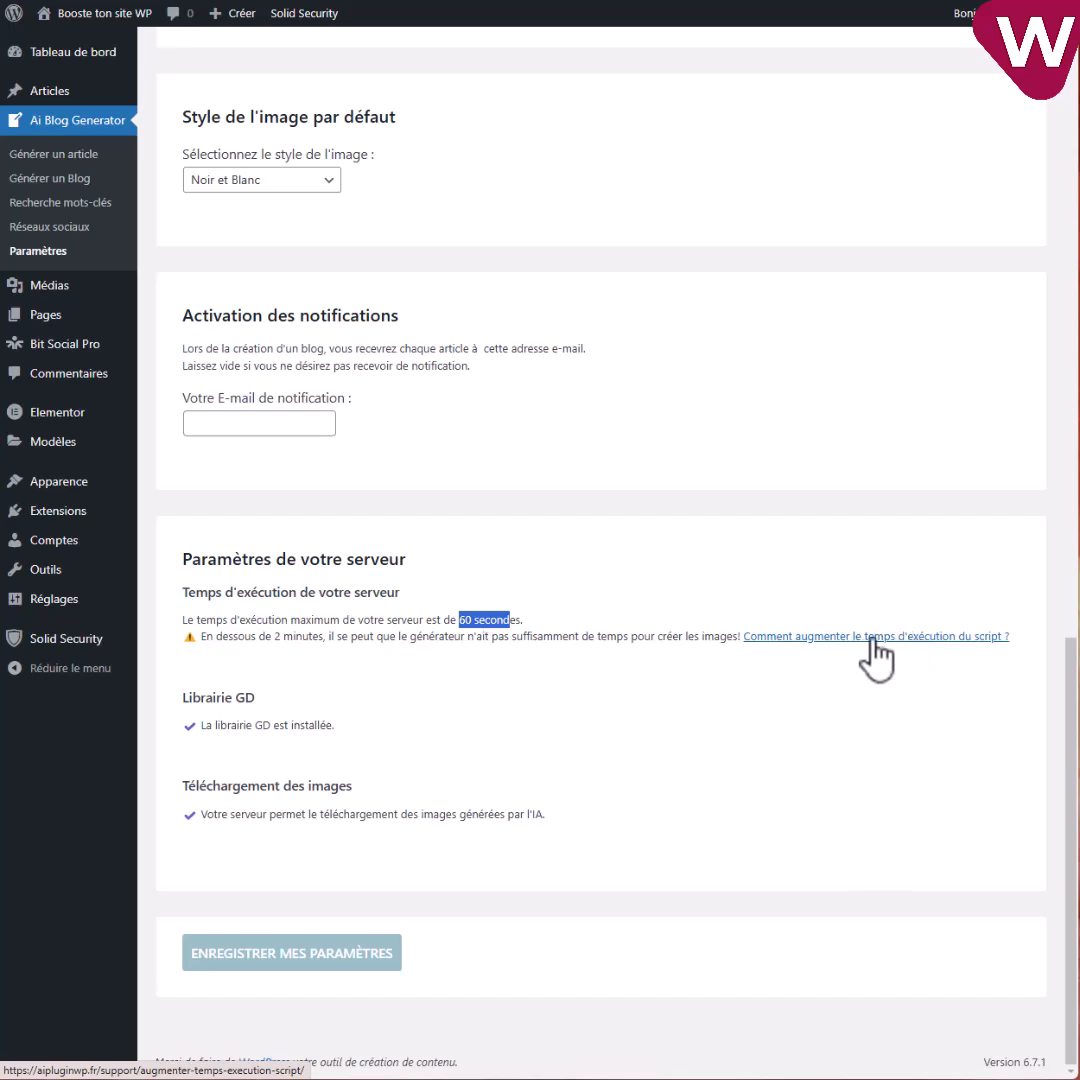
scroll(425, 620, "up", 10)
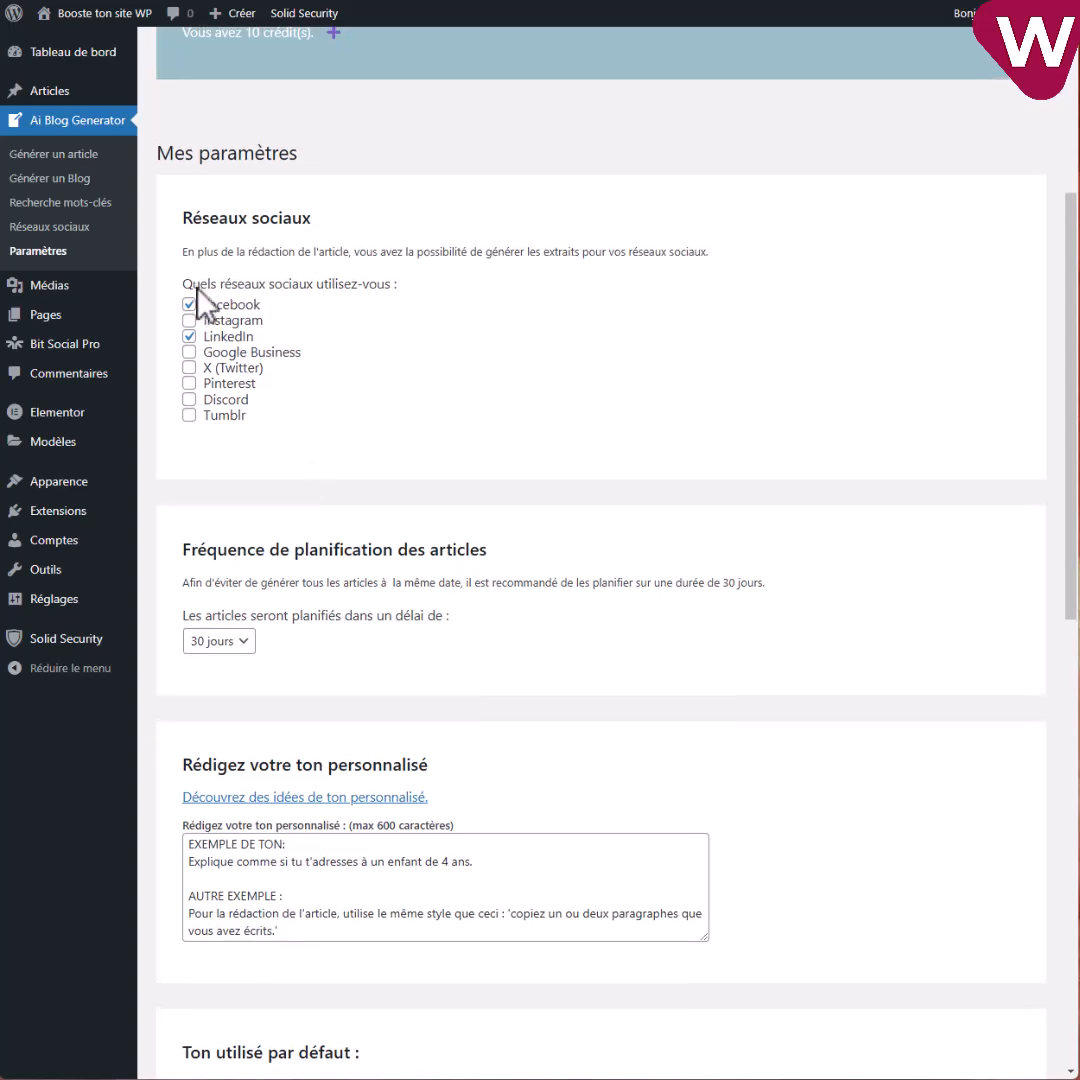
scroll(494, 680, "down", 10)
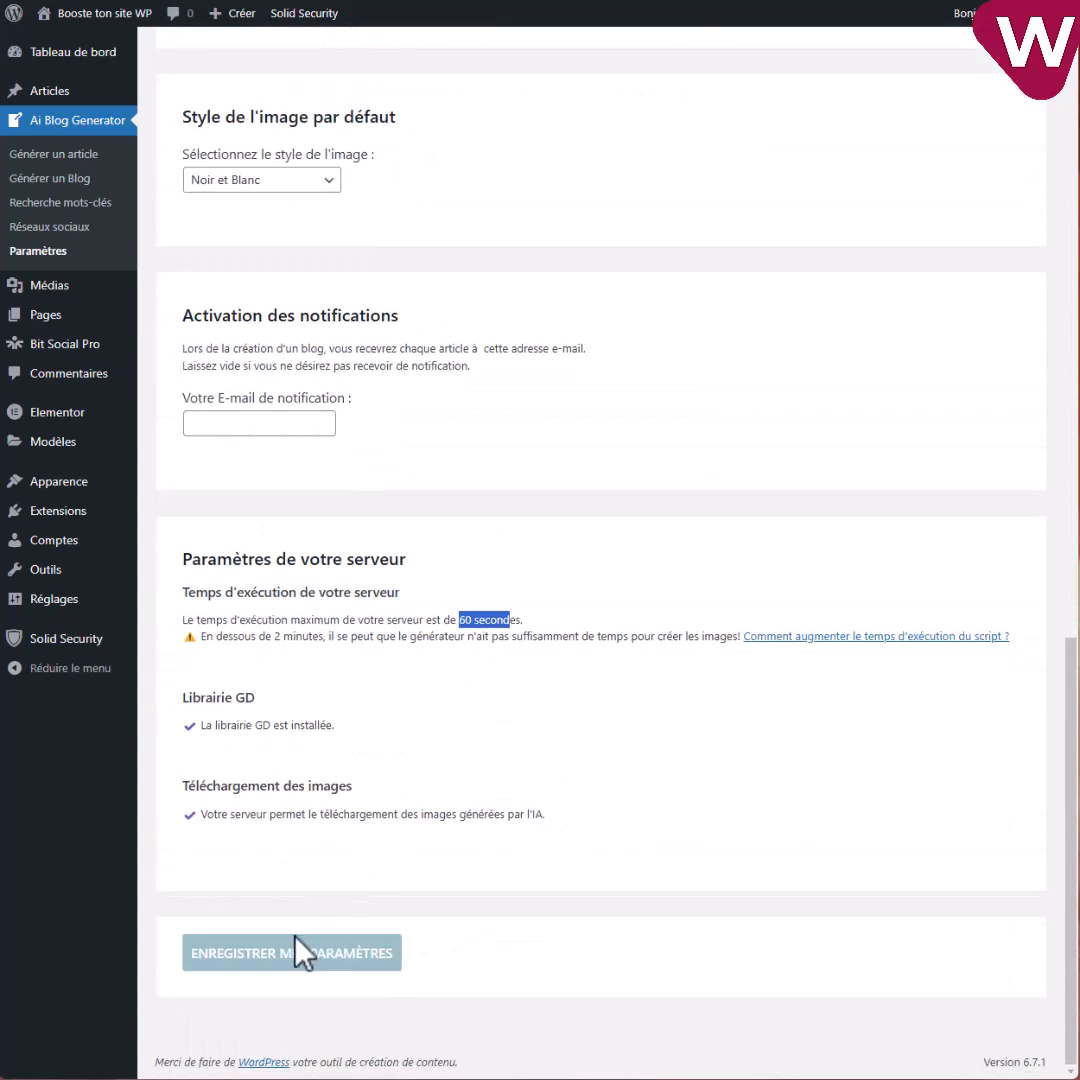
left_click(285, 958)
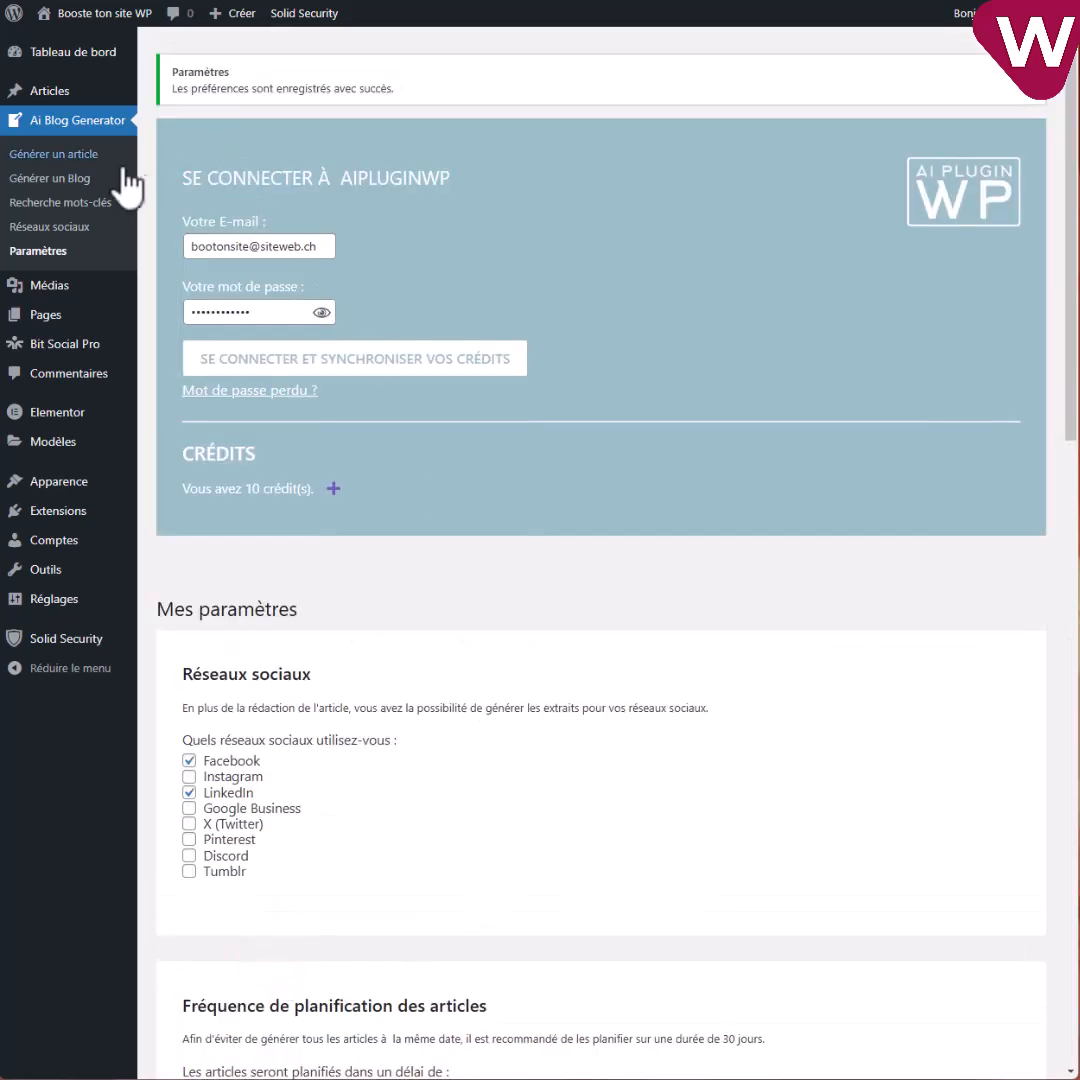
Generate the 'Fabrication de la pâte à pizza' article, then move to the Générer un Blog page.
left_click(54, 158)
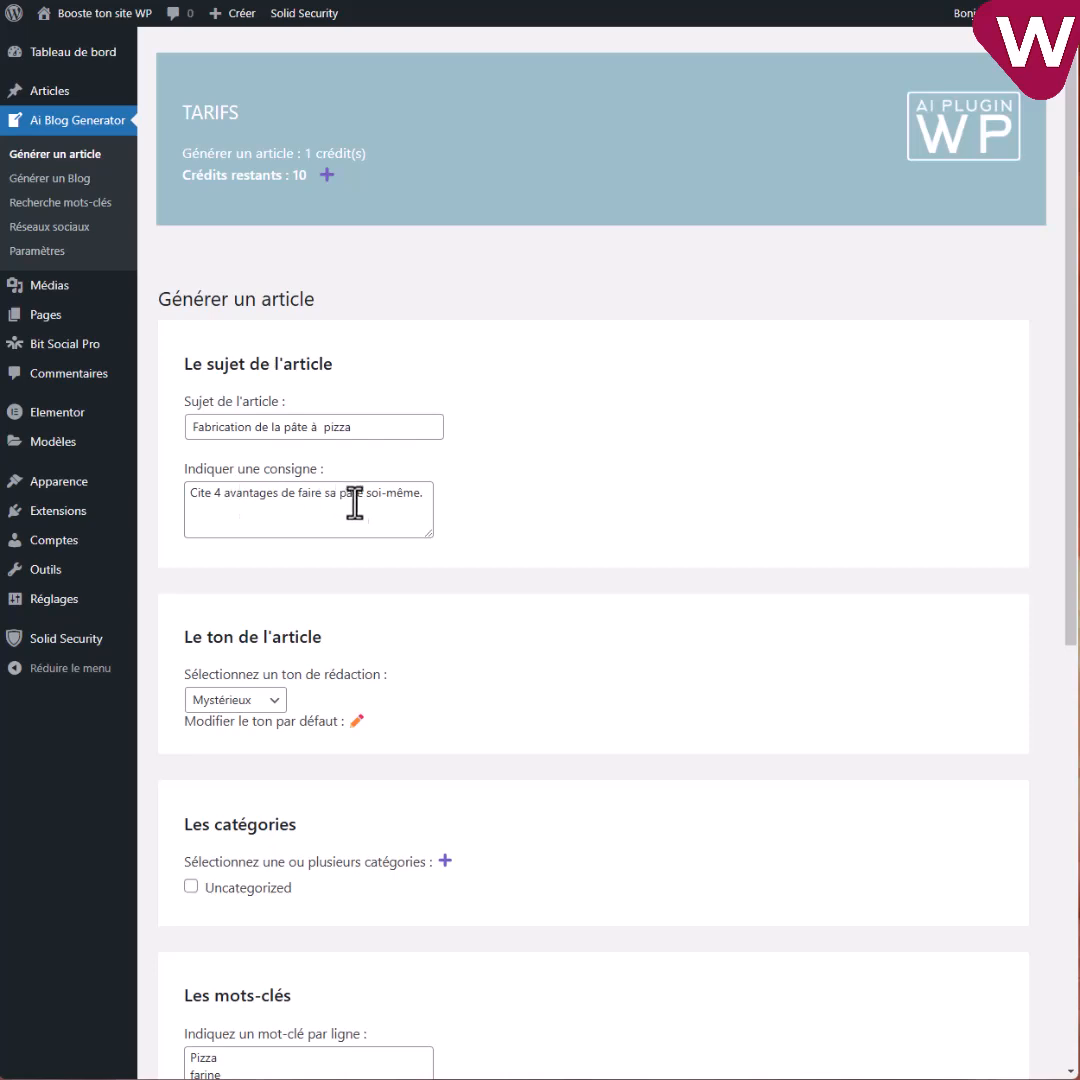
scroll(310, 605, "down", 2)
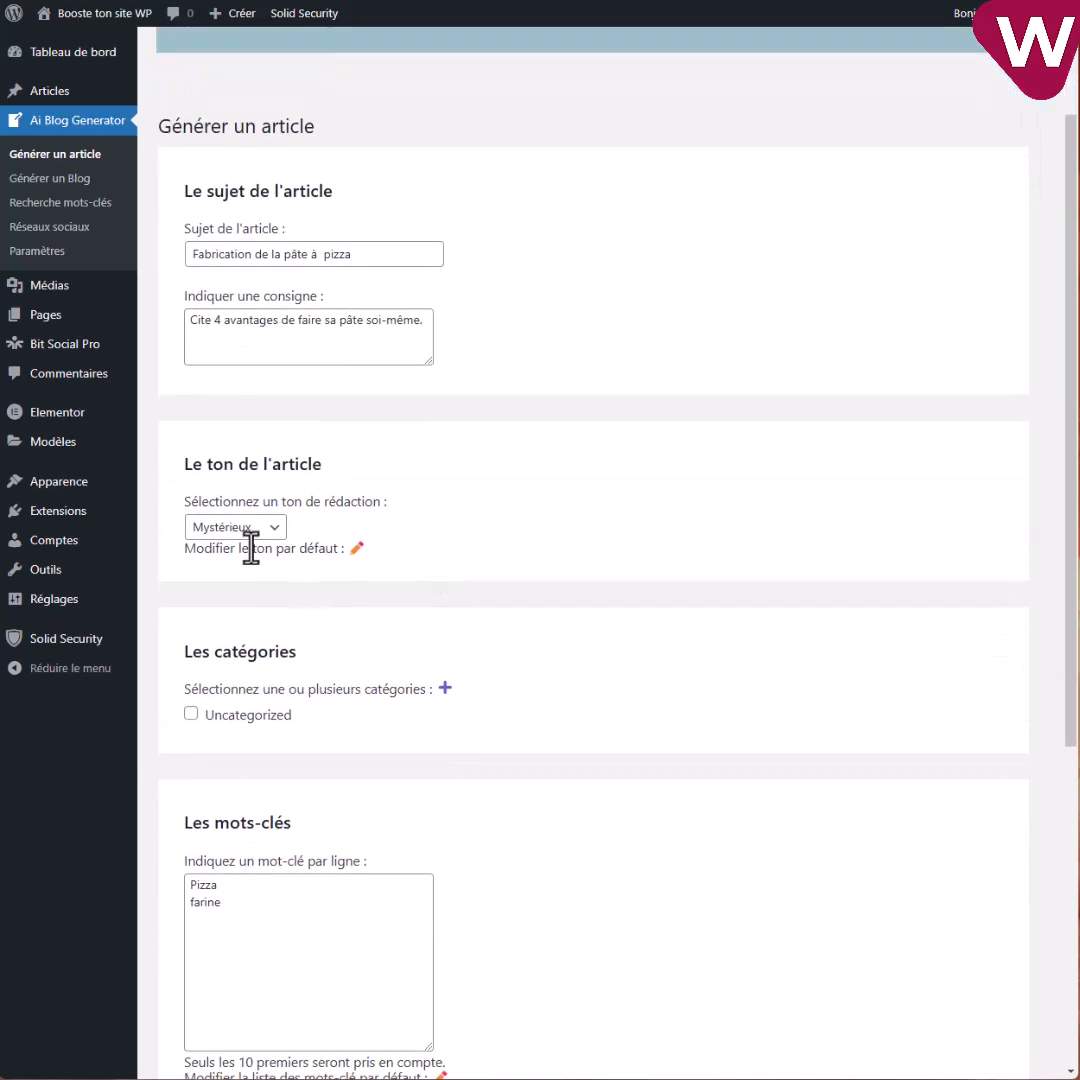
scroll(250, 548, "down", 2)
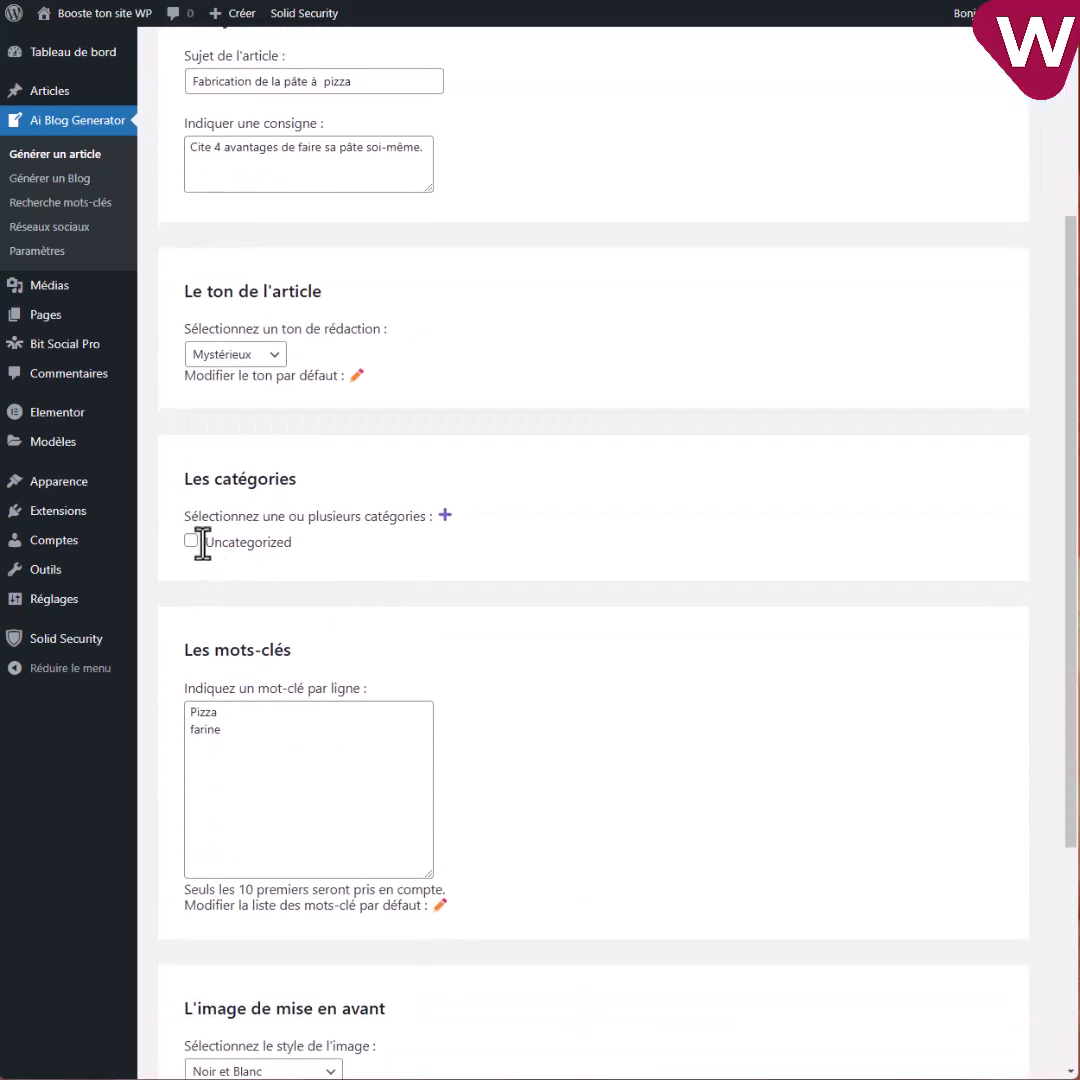
scroll(283, 560, "down", 2)
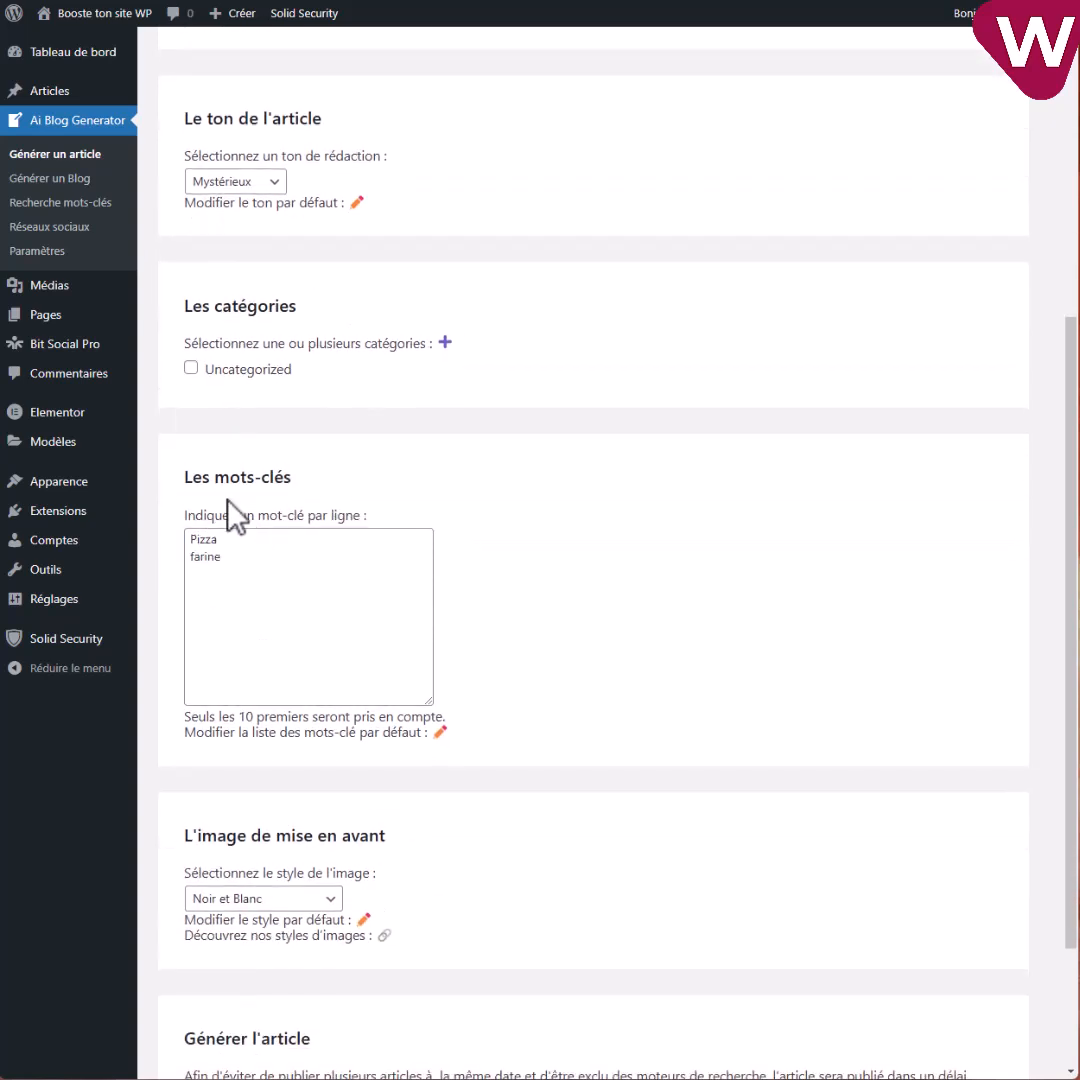
scroll(294, 571, "down", 2)
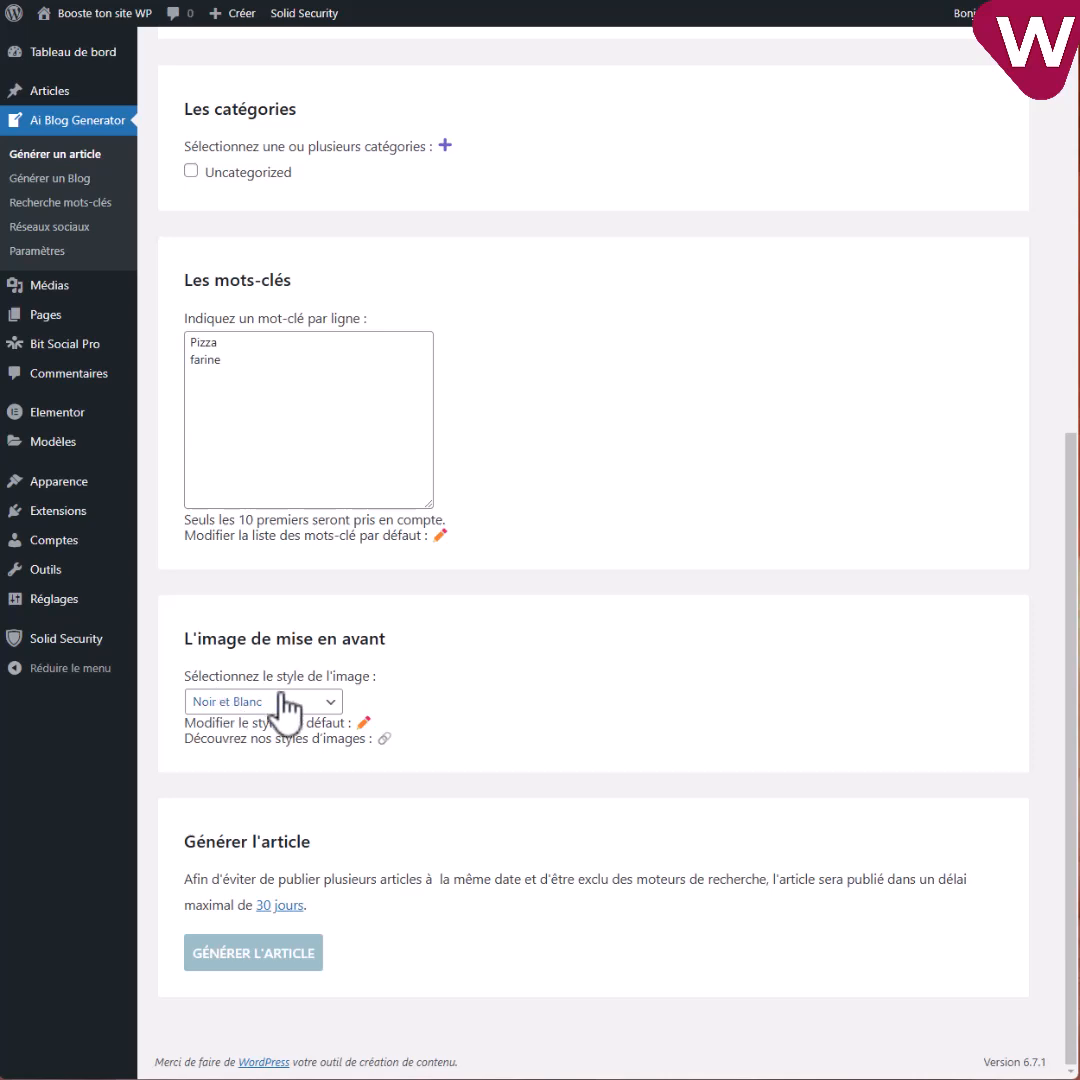
left_click(256, 955)
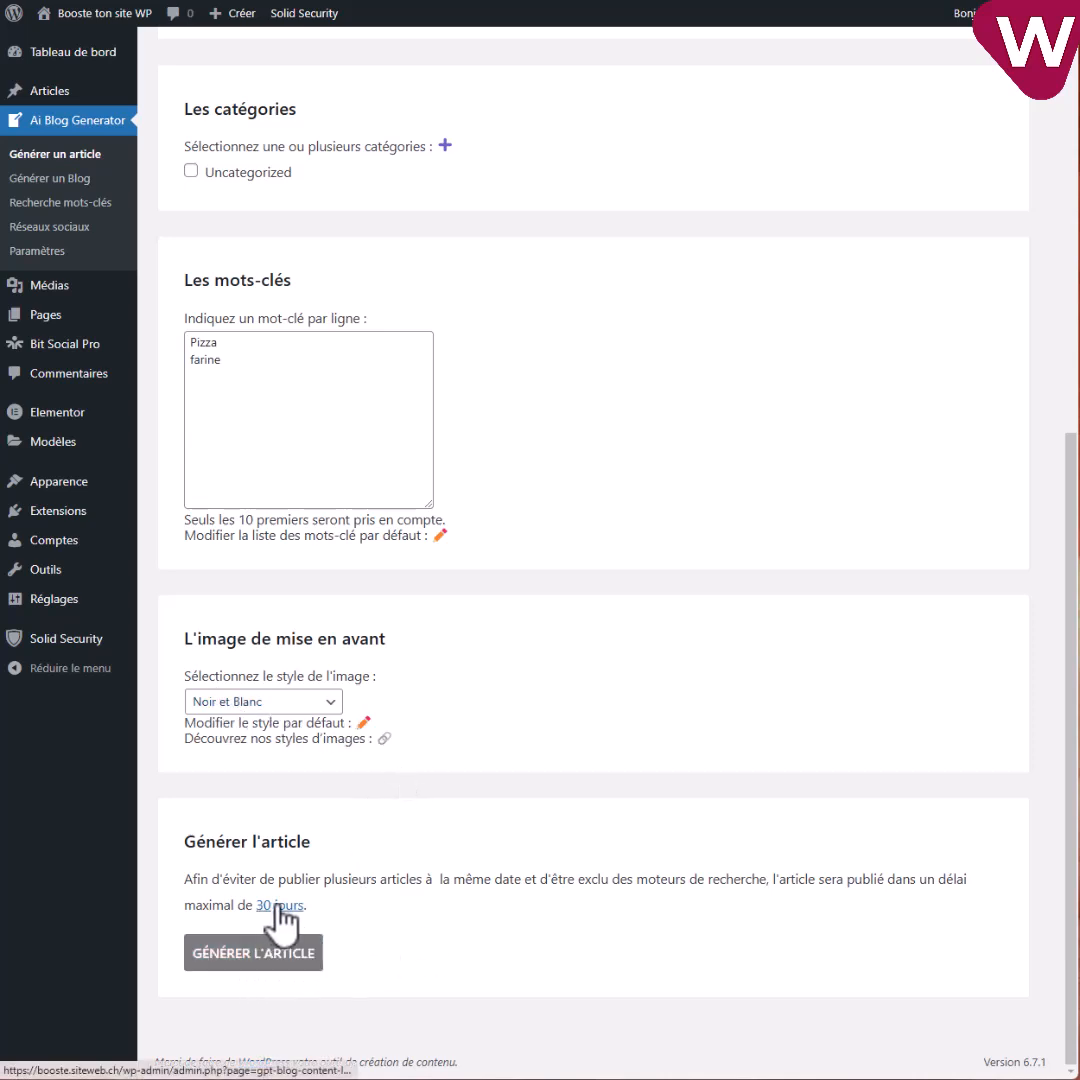
left_click(31, 184)
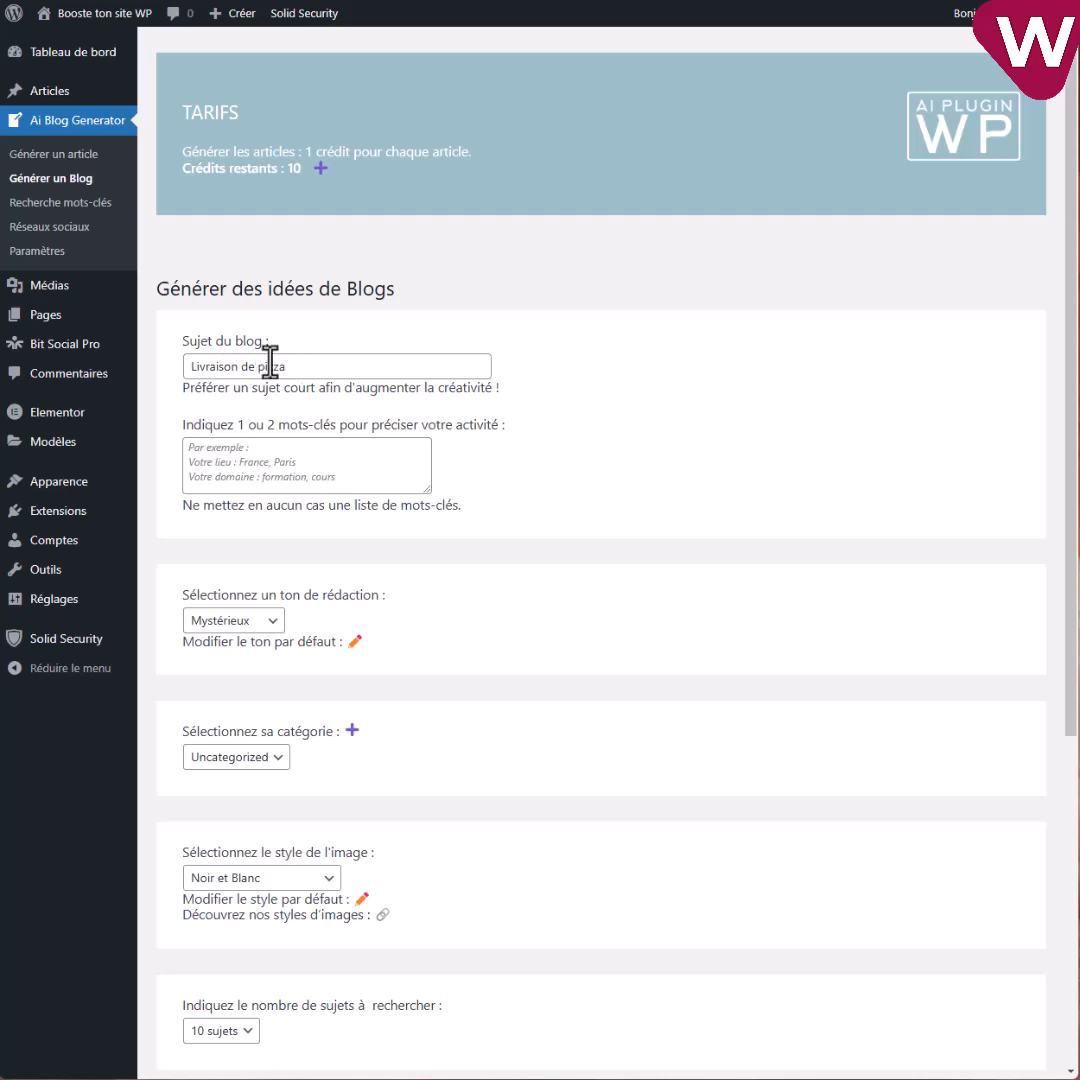
Choose 50 sujets, keep the 30 jours delay, and launch 'Trouver des idées d'articles'.
scroll(335, 629, "down", 3)
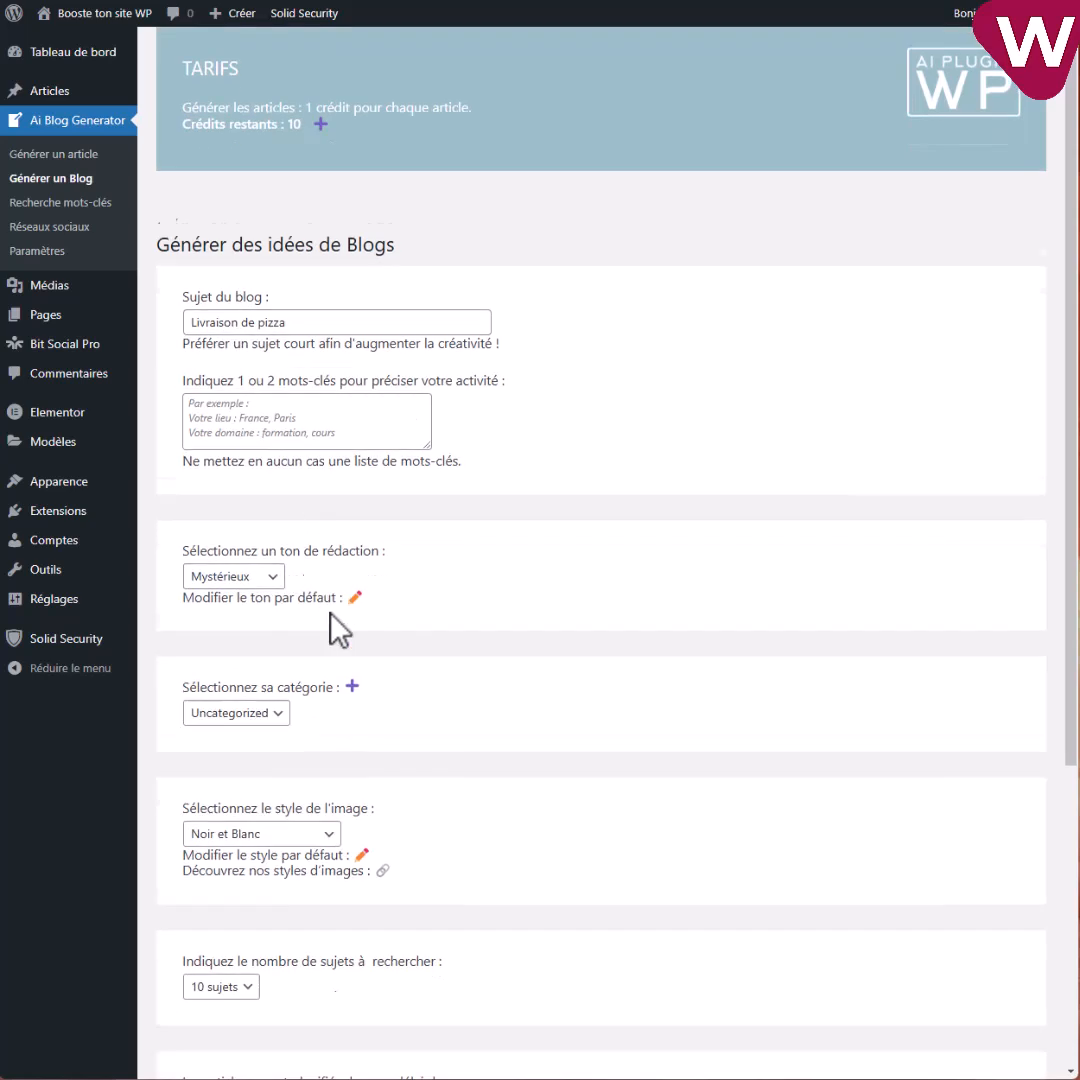
scroll(300, 550, "down", 2)
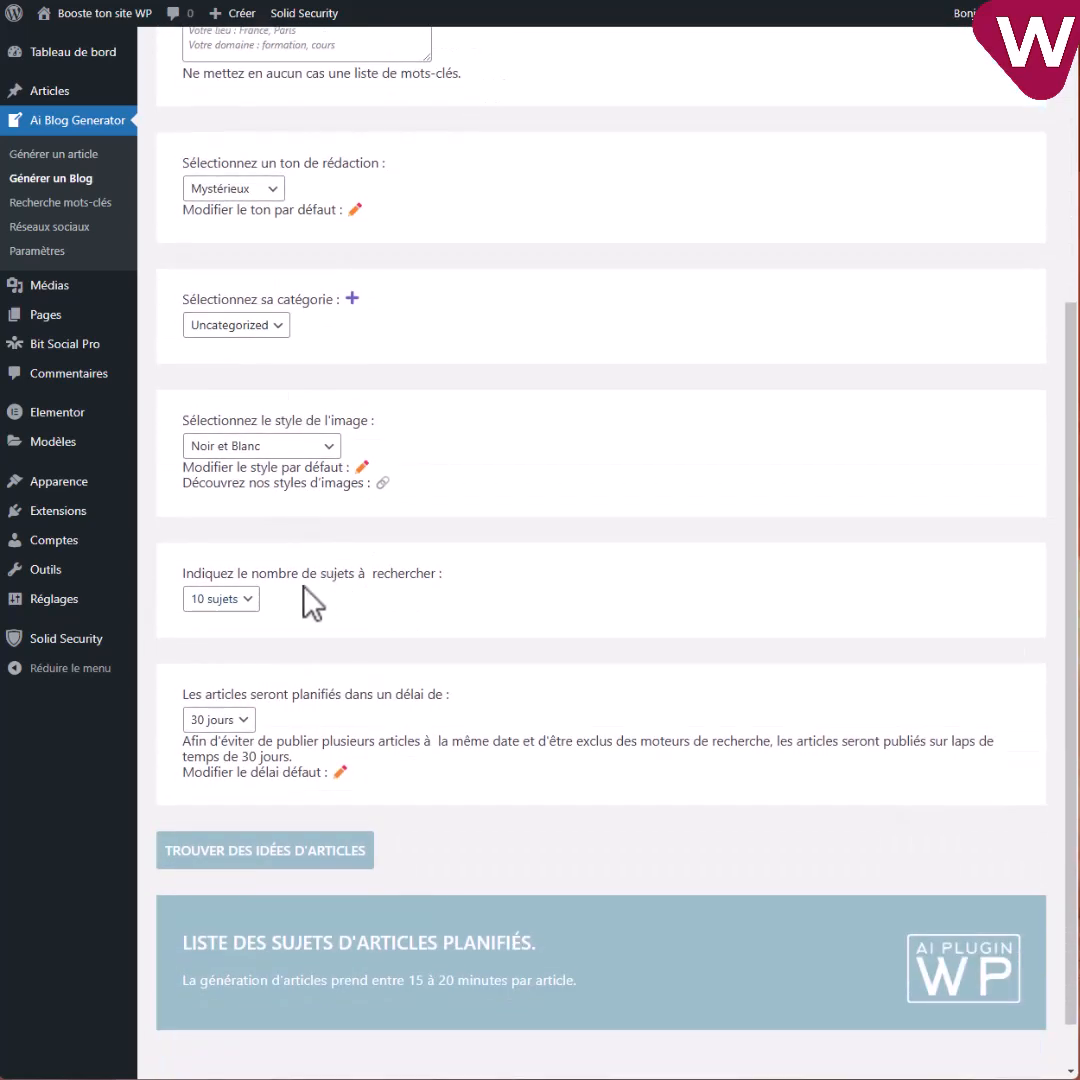
left_click(218, 600)
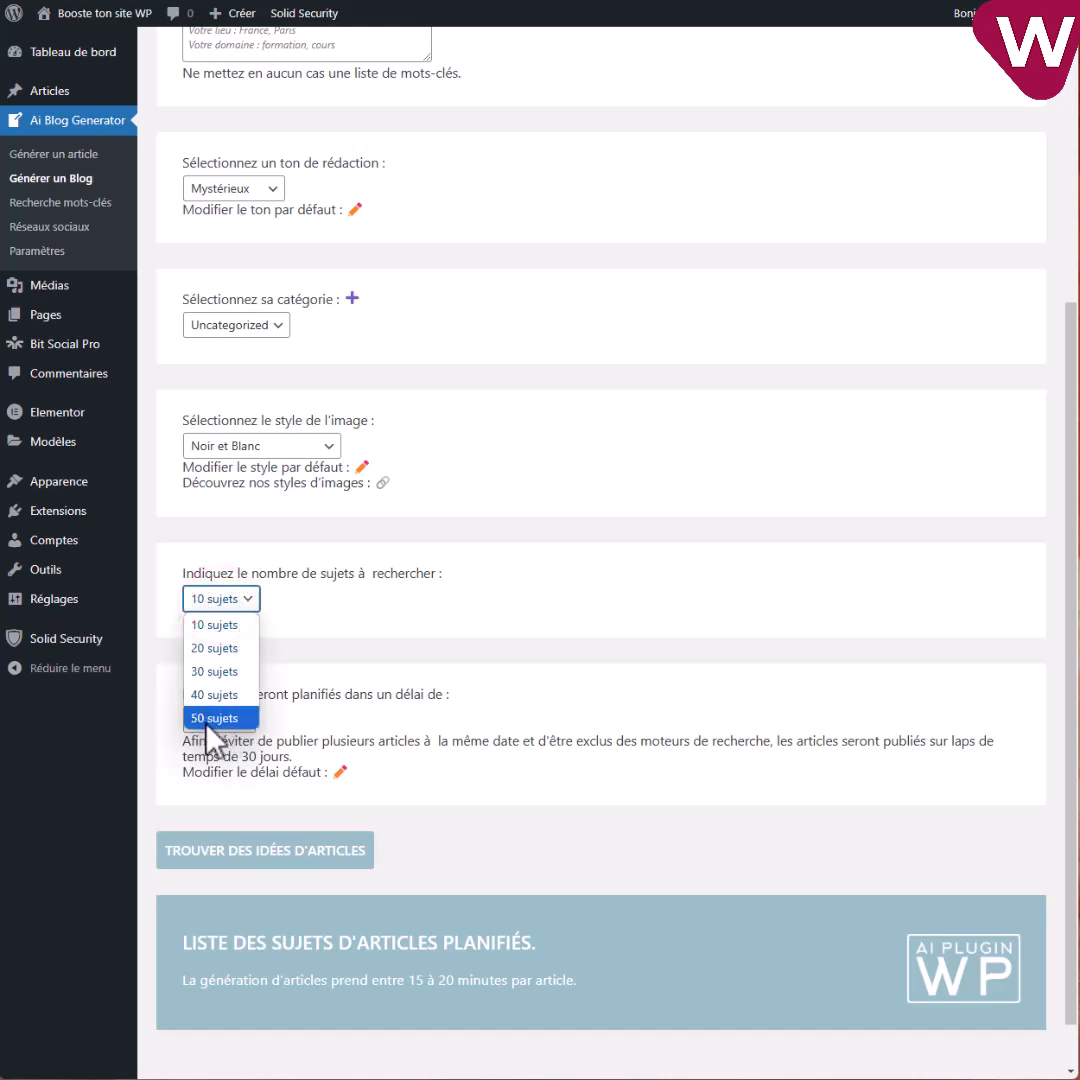
left_click(212, 718)
left_click(213, 719)
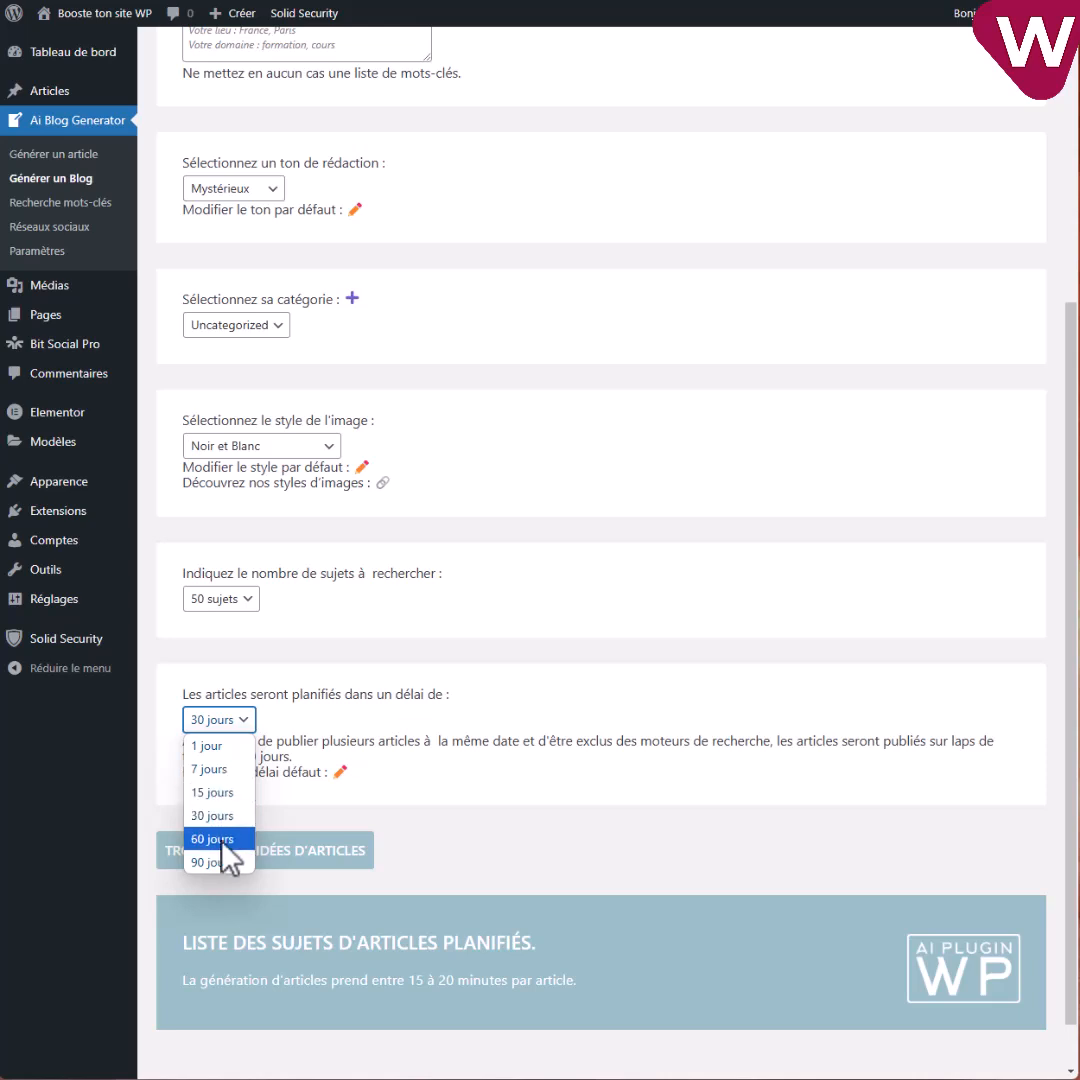
left_click(368, 738)
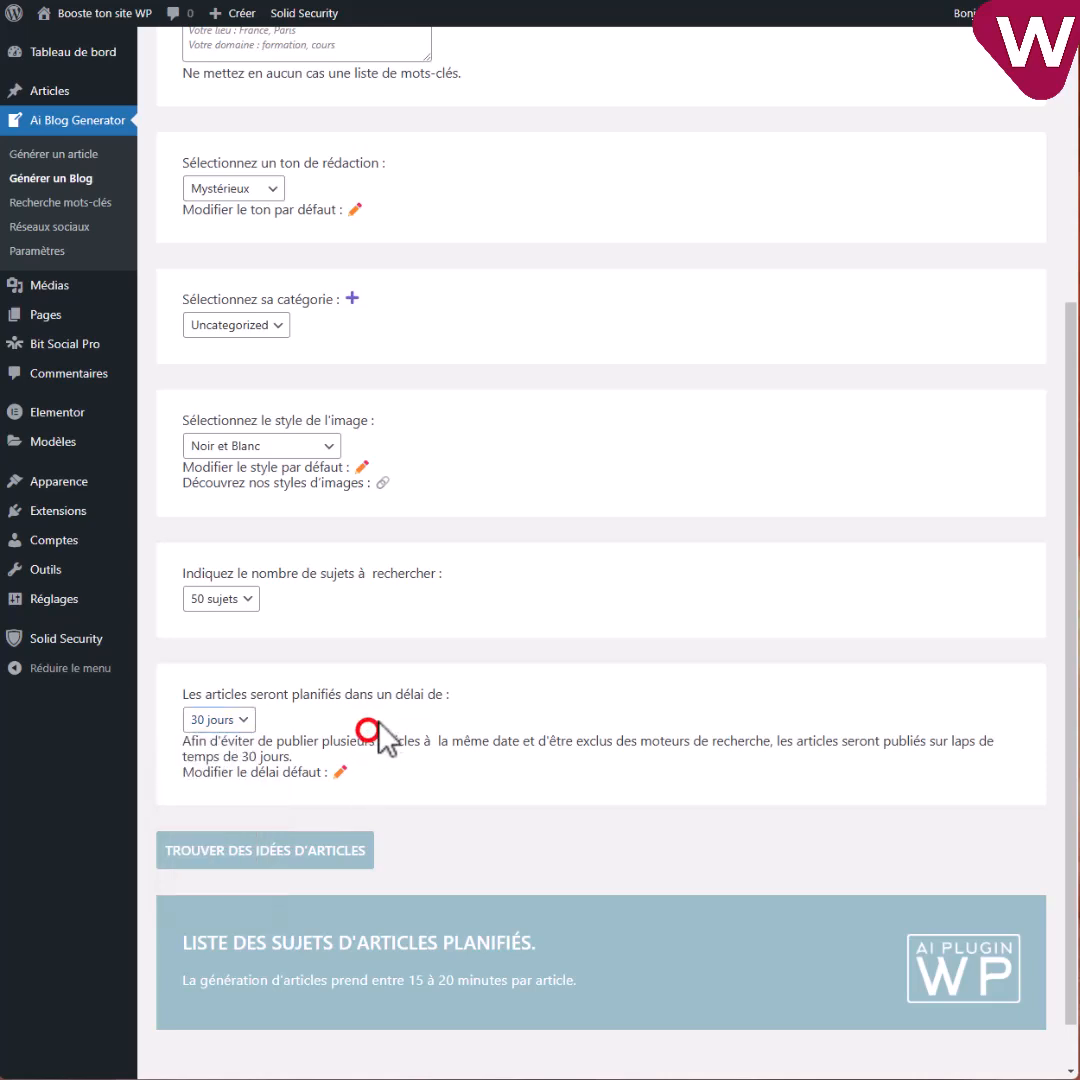
left_click(266, 855)
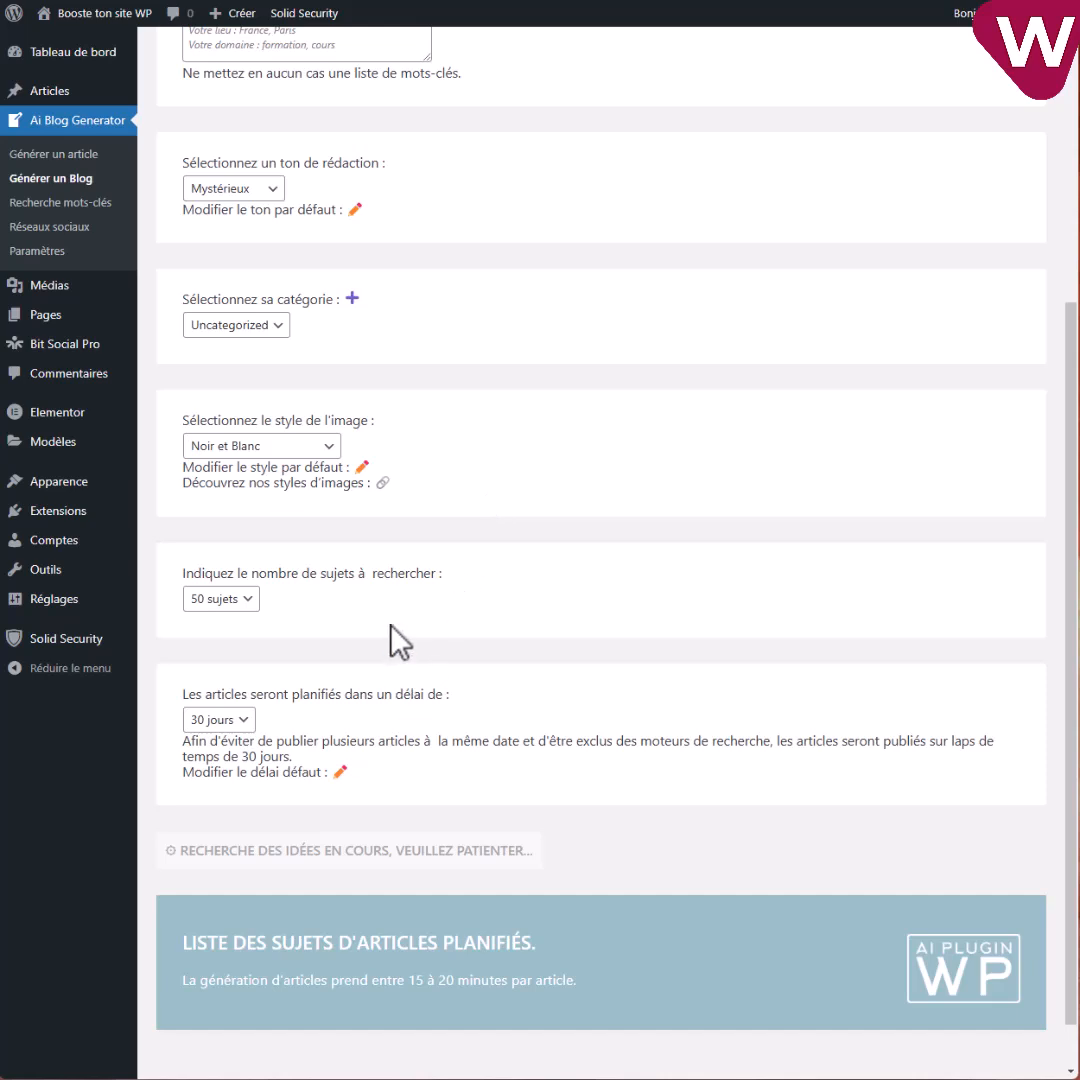
Plan ideas 1, 2 and 5 (best pizzerias, choosing delivery pizza, delivery experience) and check the planned list.
scroll(400, 640, "up", 3)
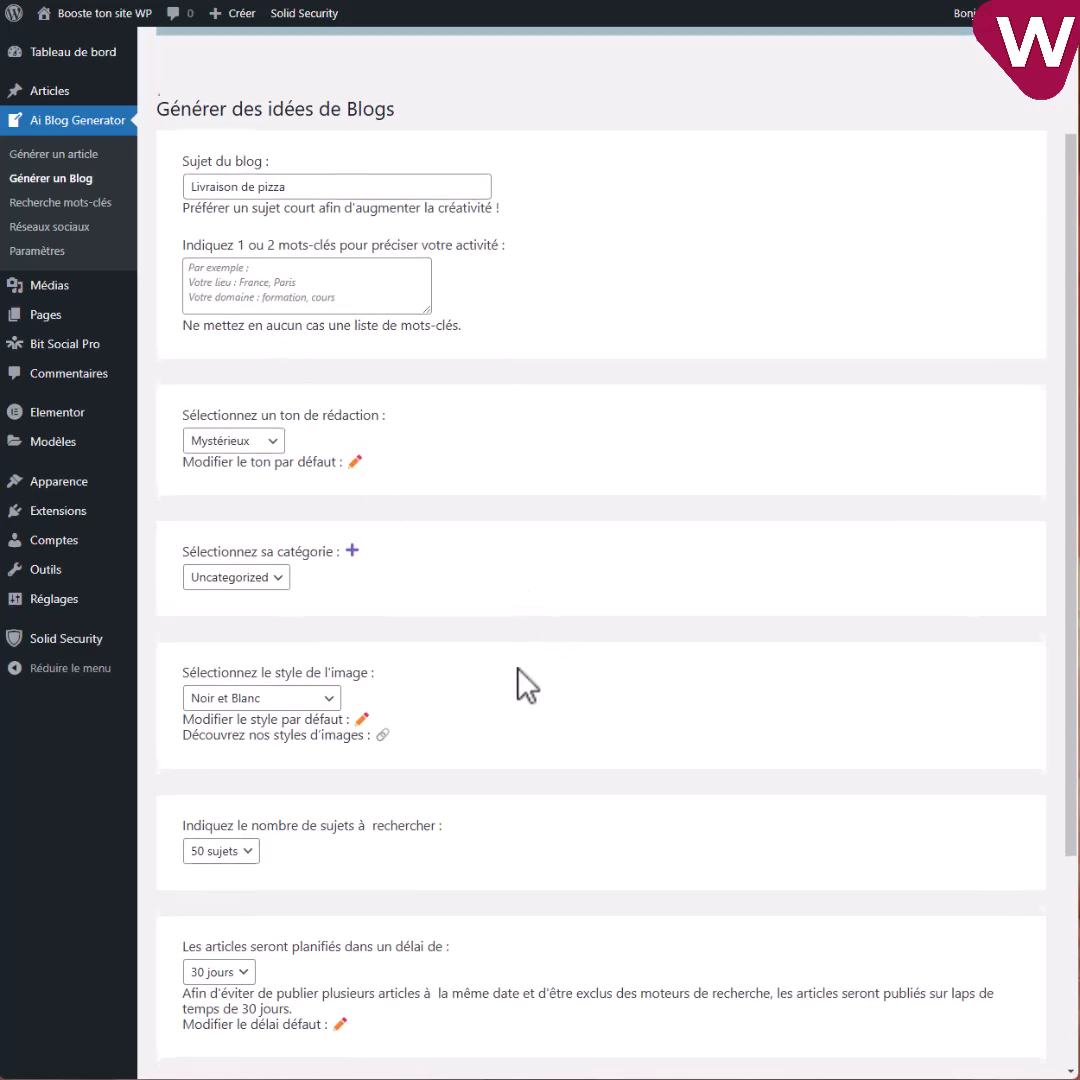
scroll(516, 682, "down", 3)
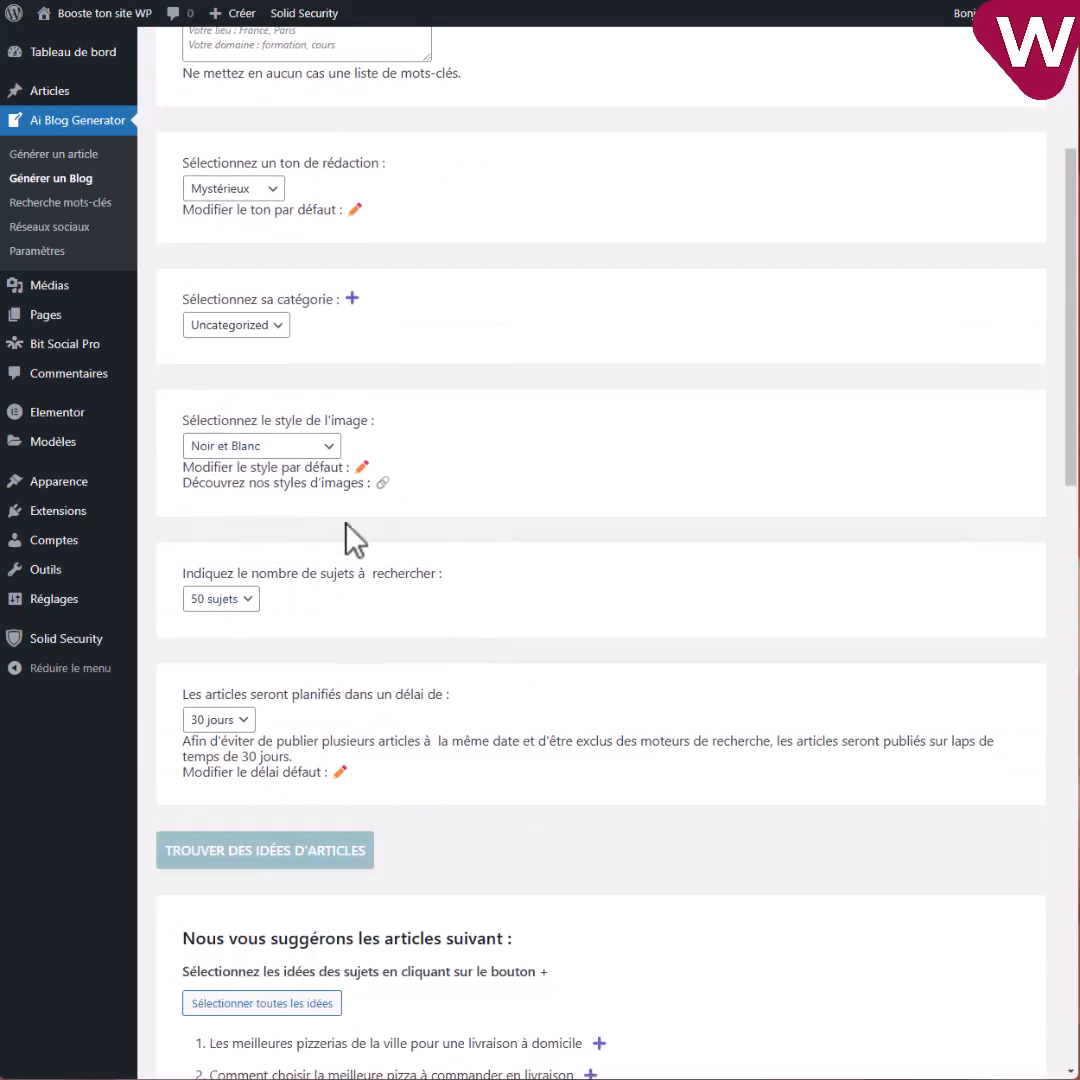
scroll(523, 542, "down", 8)
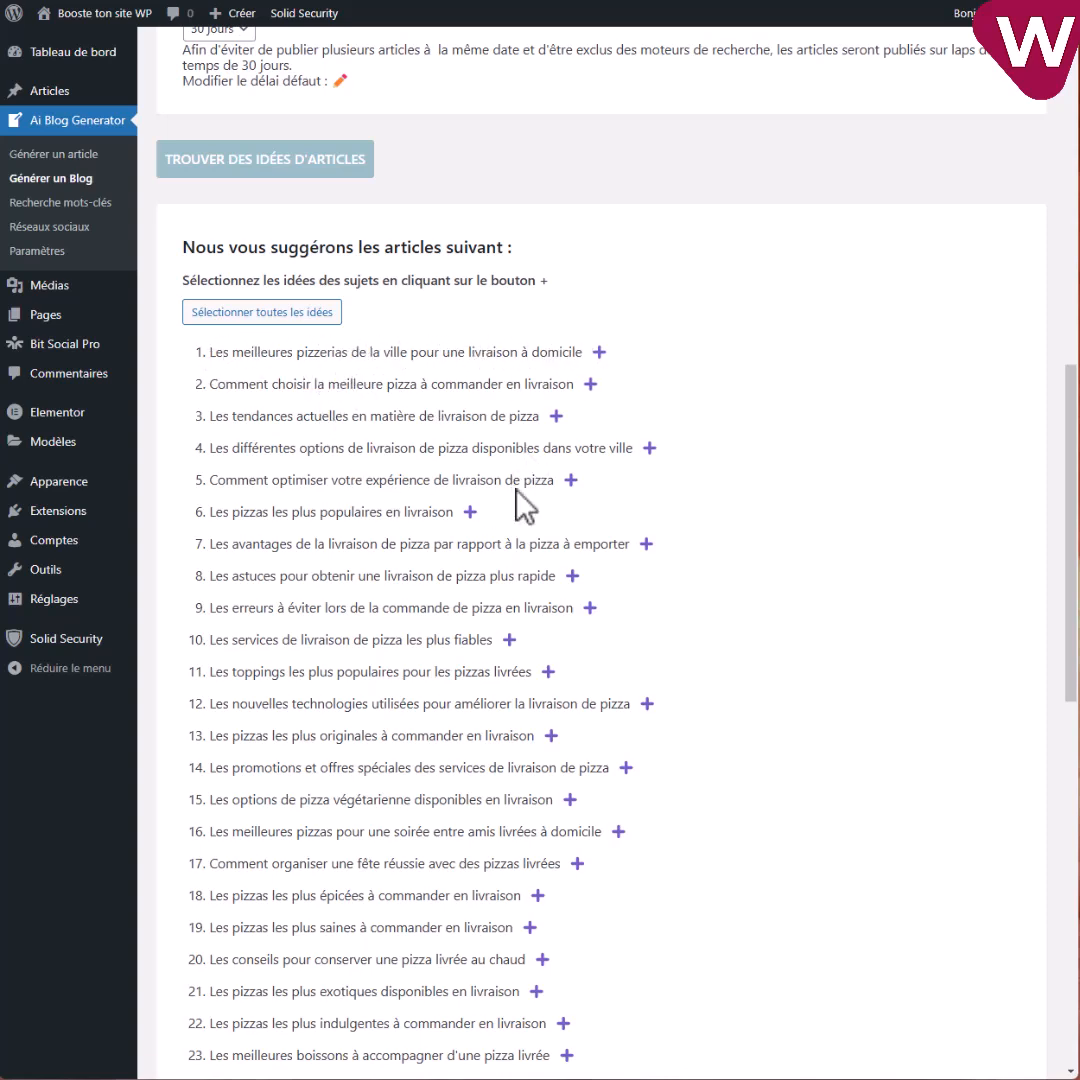
left_click(599, 352)
left_click(591, 384)
left_click(571, 481)
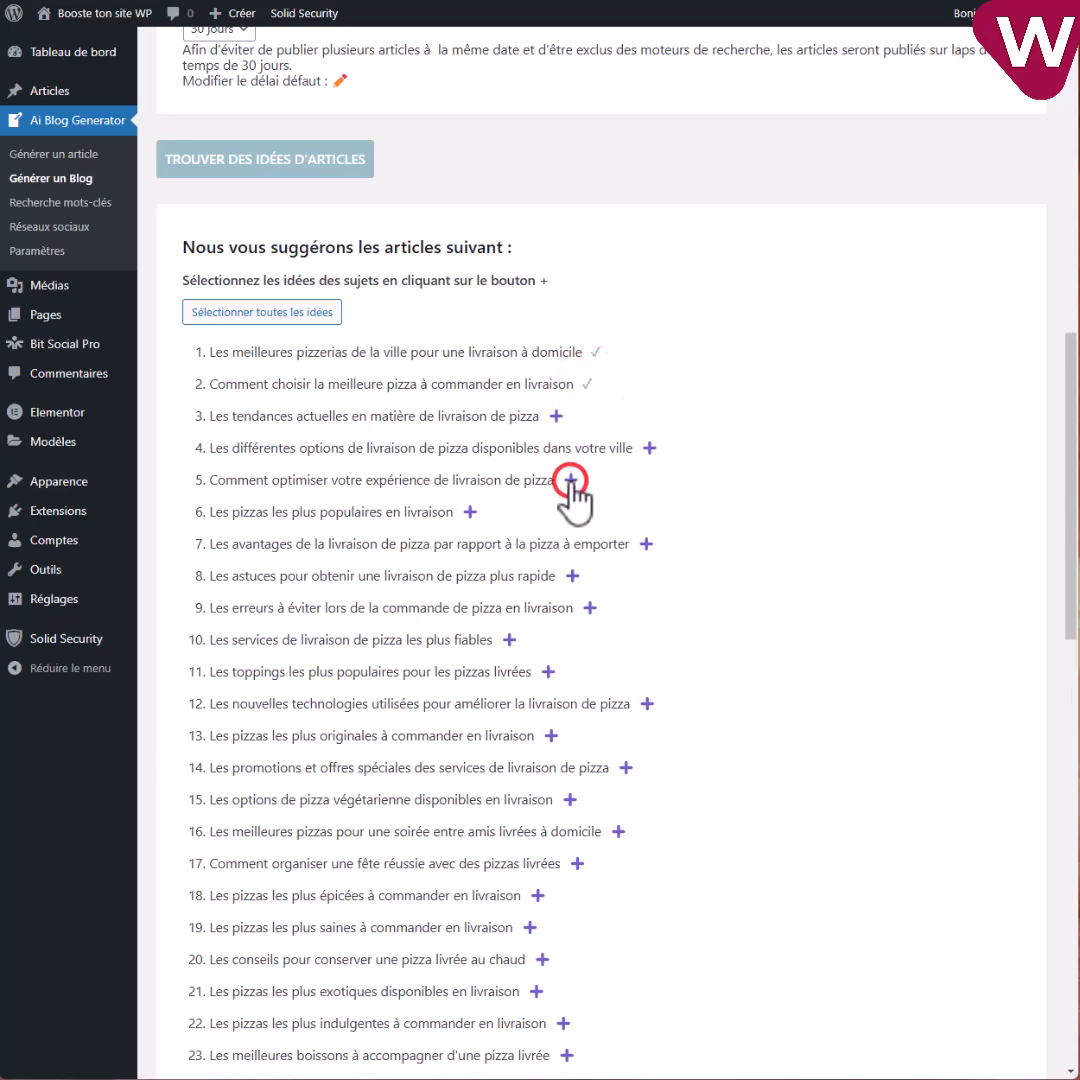
scroll(535, 578, "down", 5)
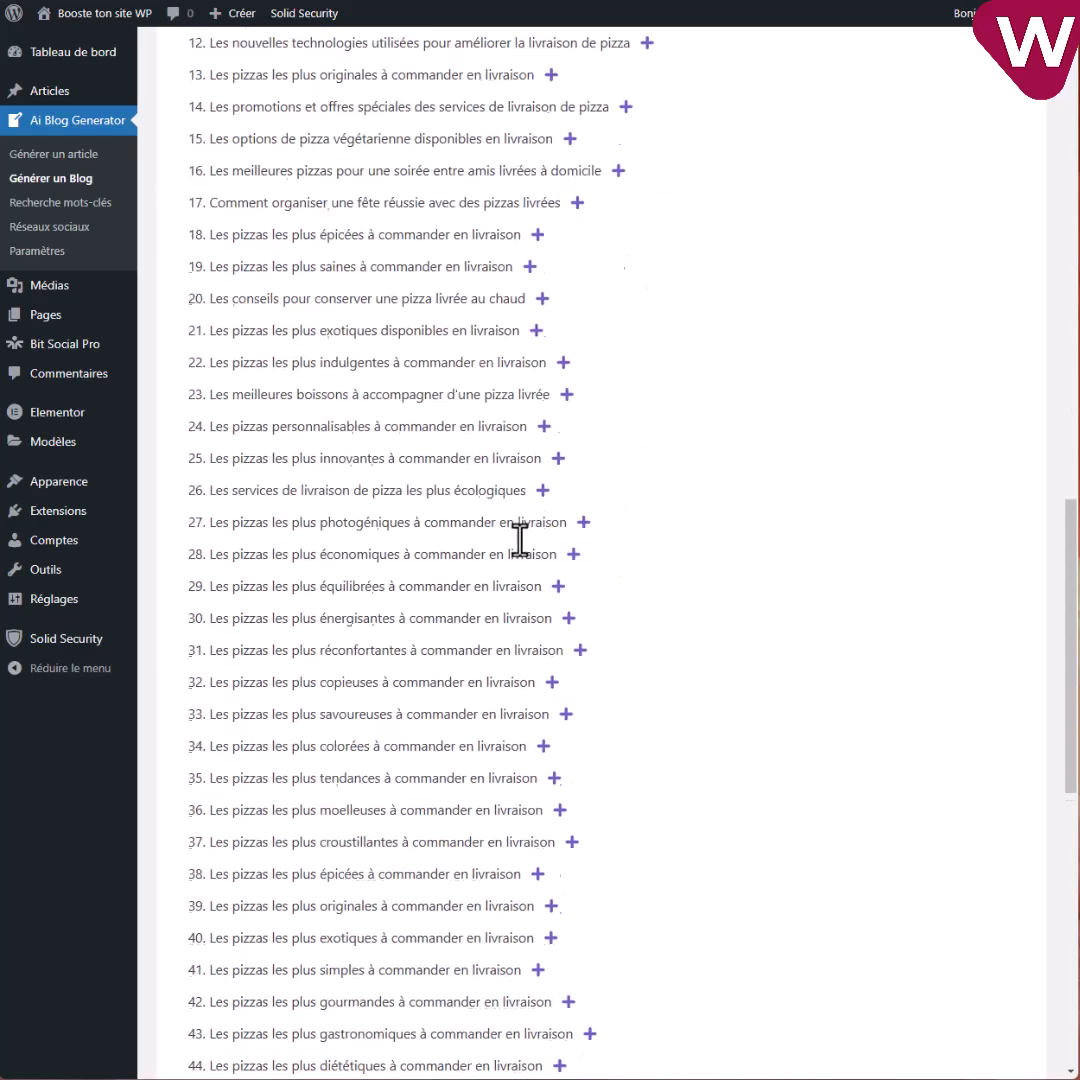
scroll(519, 540, "down", 10)
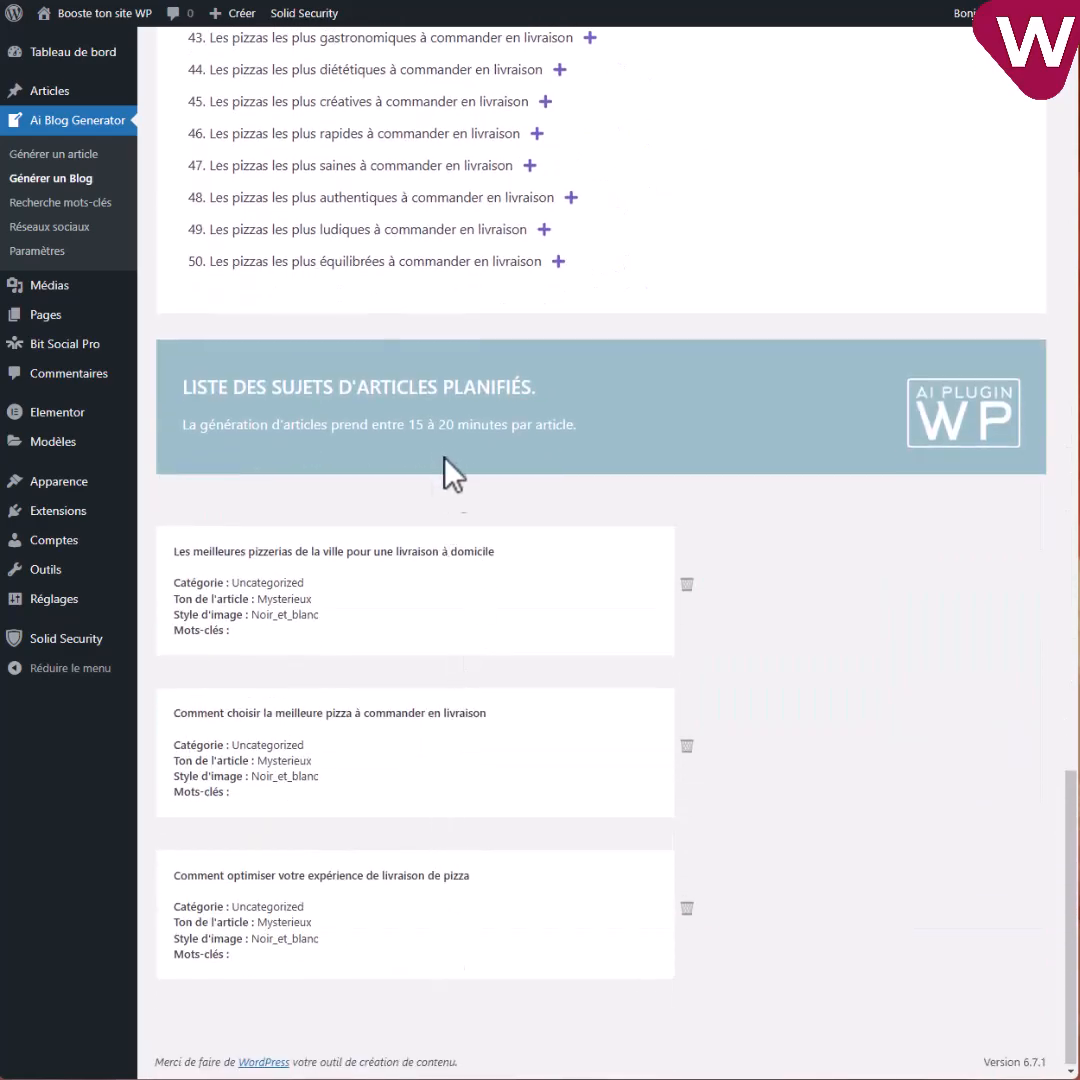
scroll(512, 880, "up", 15)
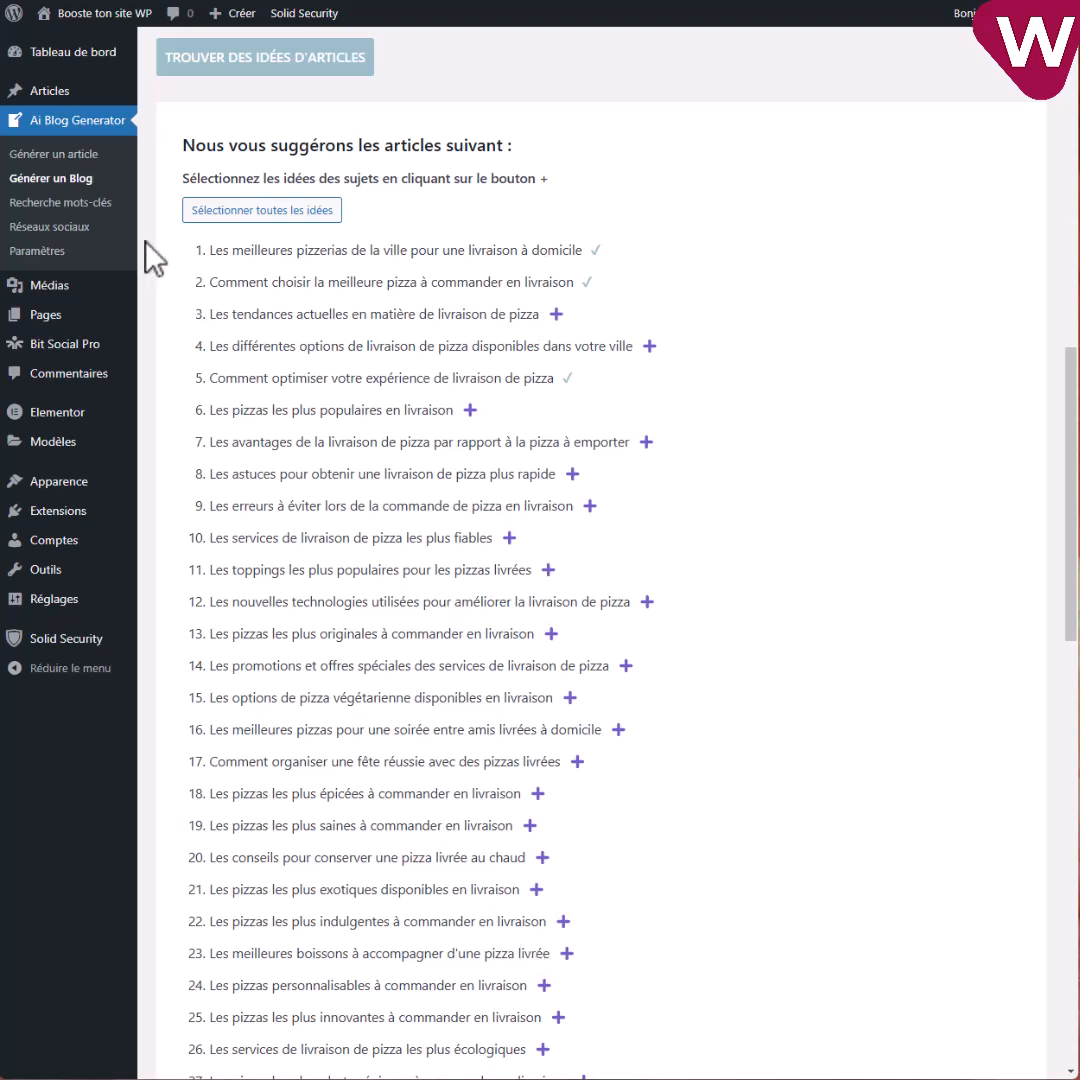
Research keywords for pizza delivery in Paris and add all suggestions to the keyword list.
left_click(60, 204)
left_click(44, 158)
scroll(475, 680, "down", 3)
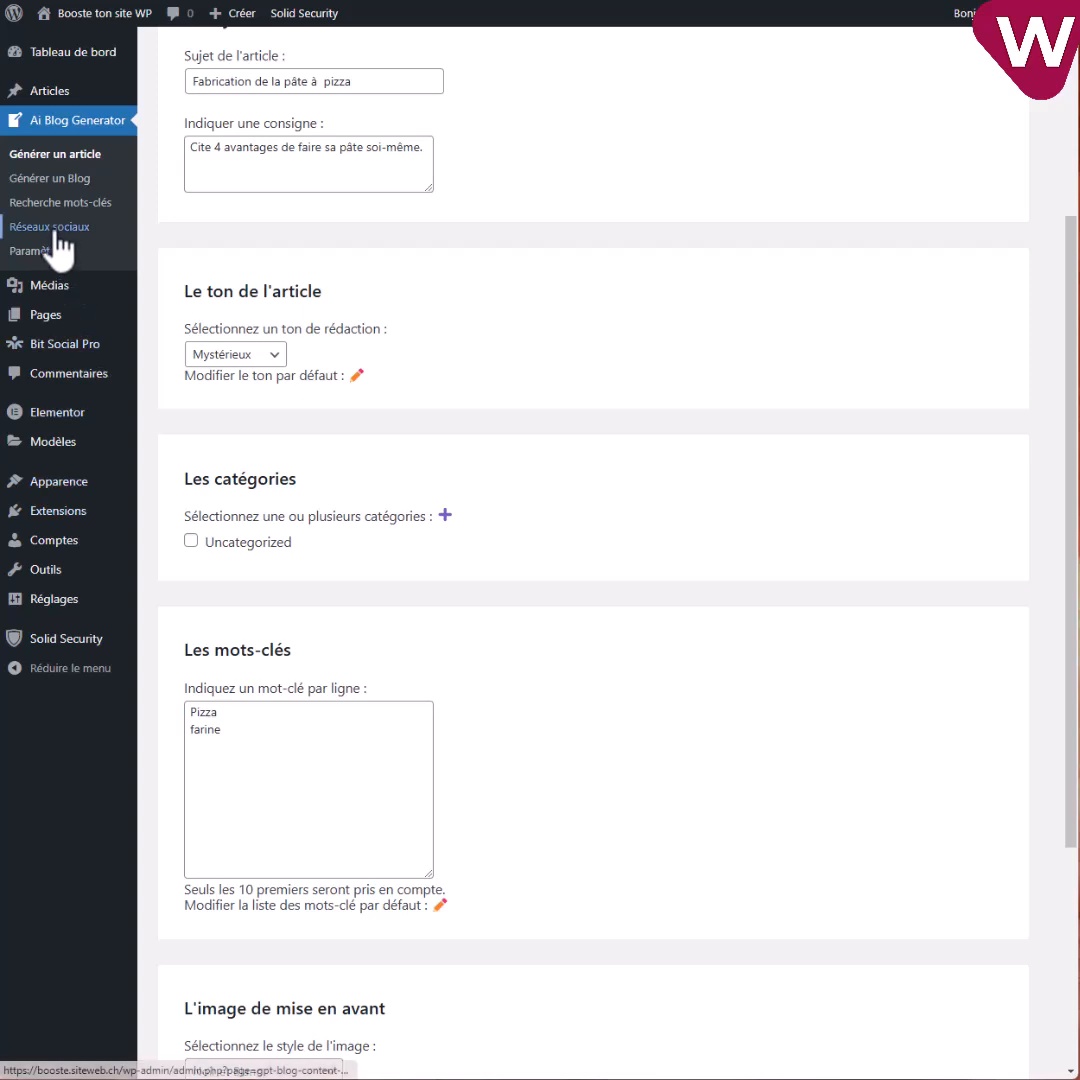
left_click(60, 205)
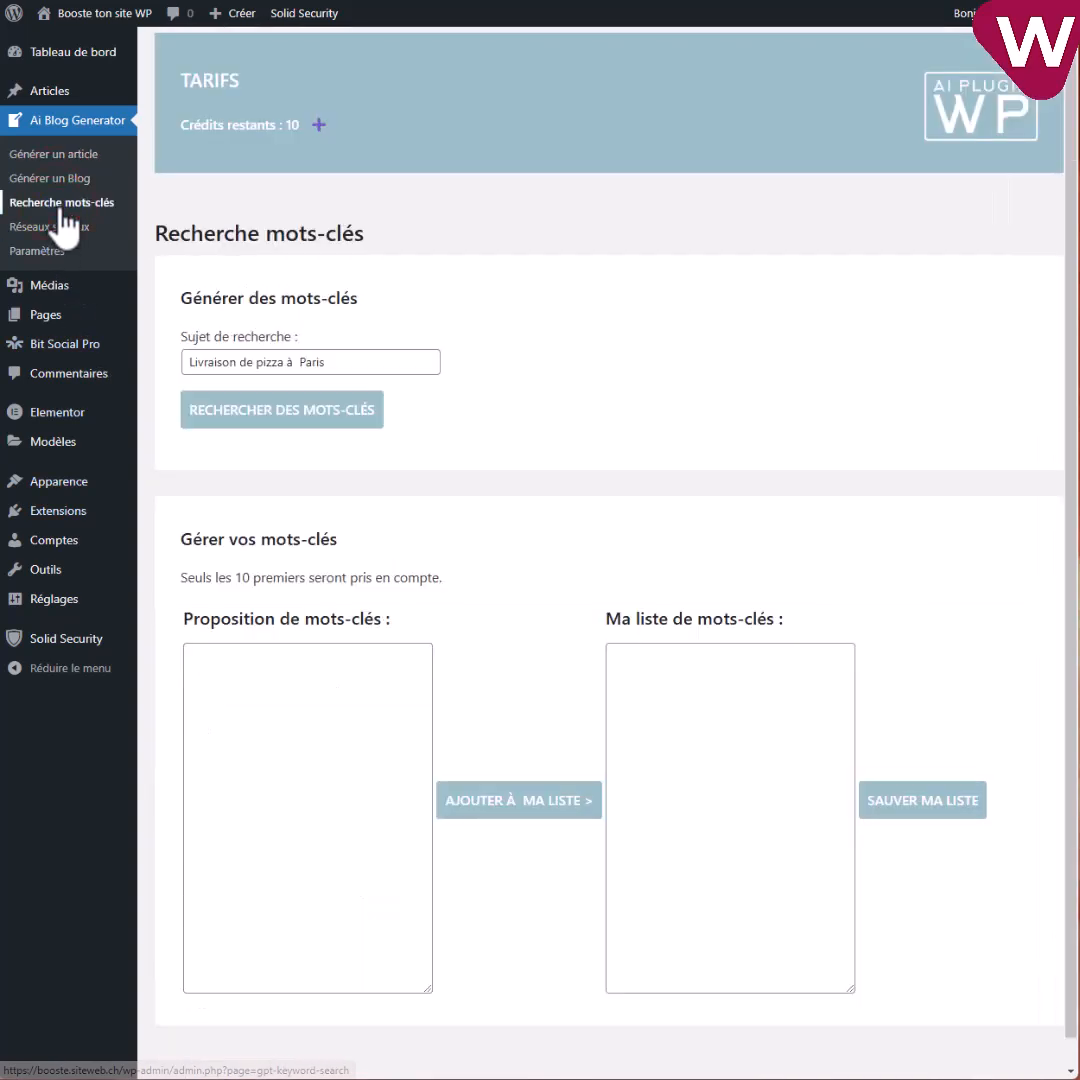
left_click(337, 363)
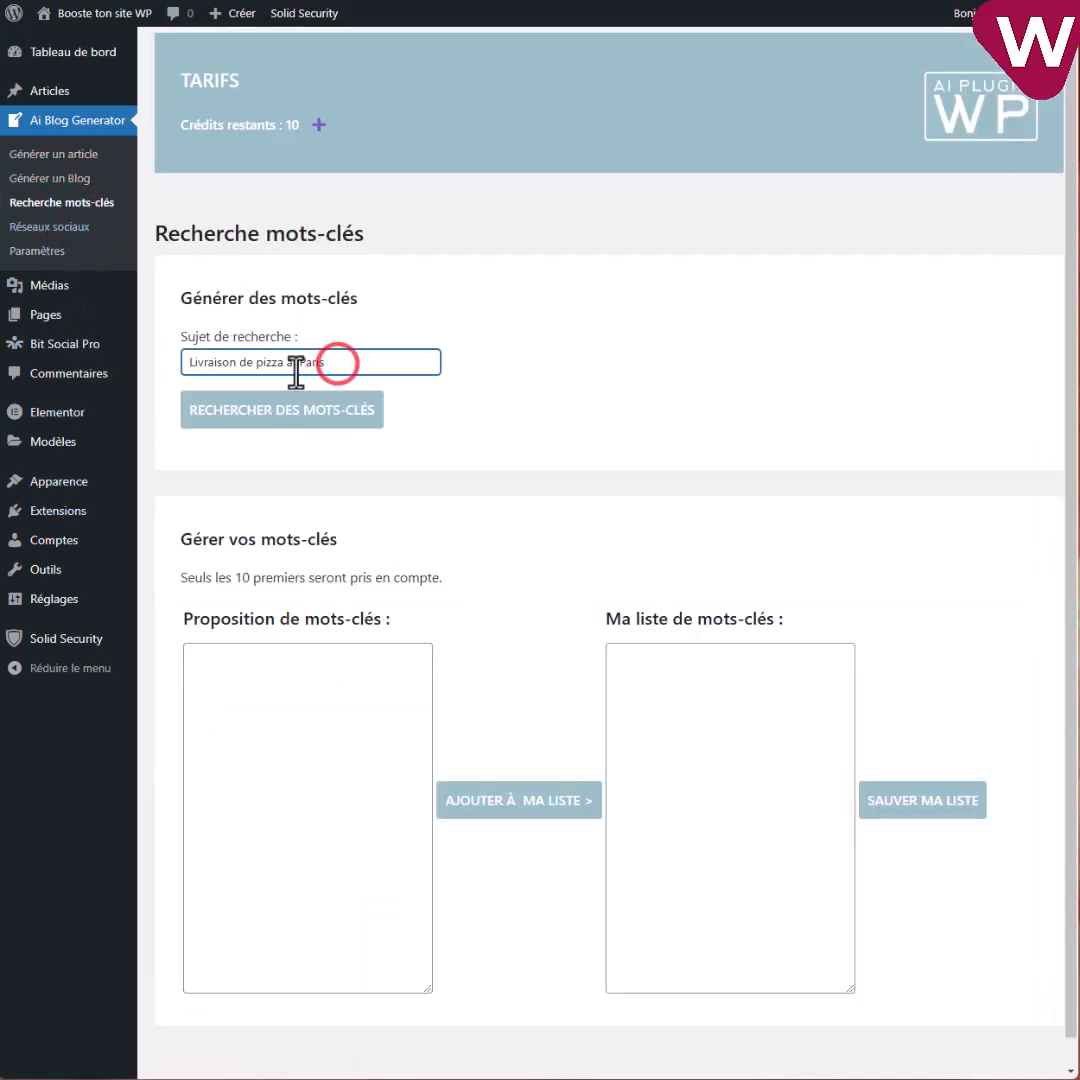
left_click(268, 410)
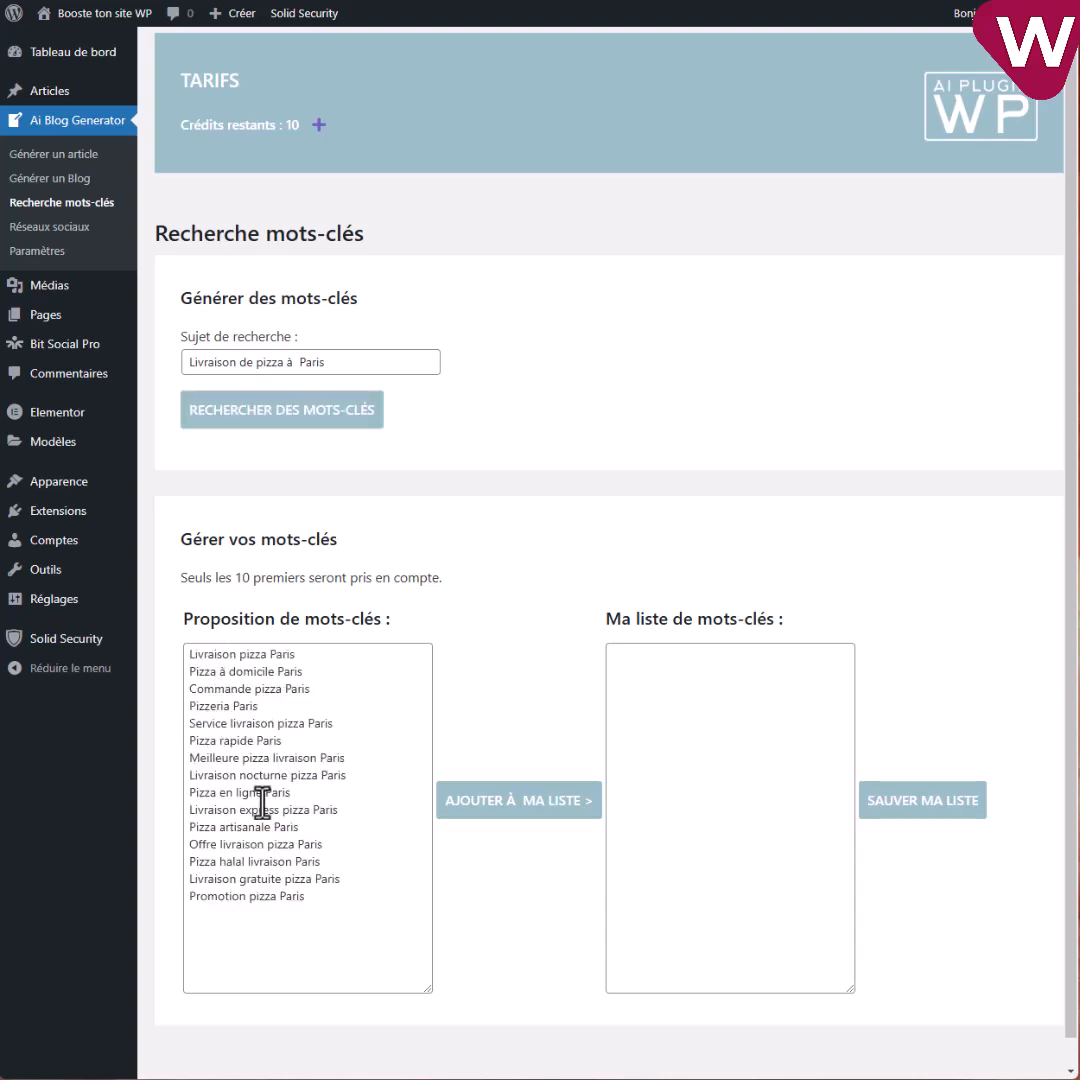
left_click(490, 800)
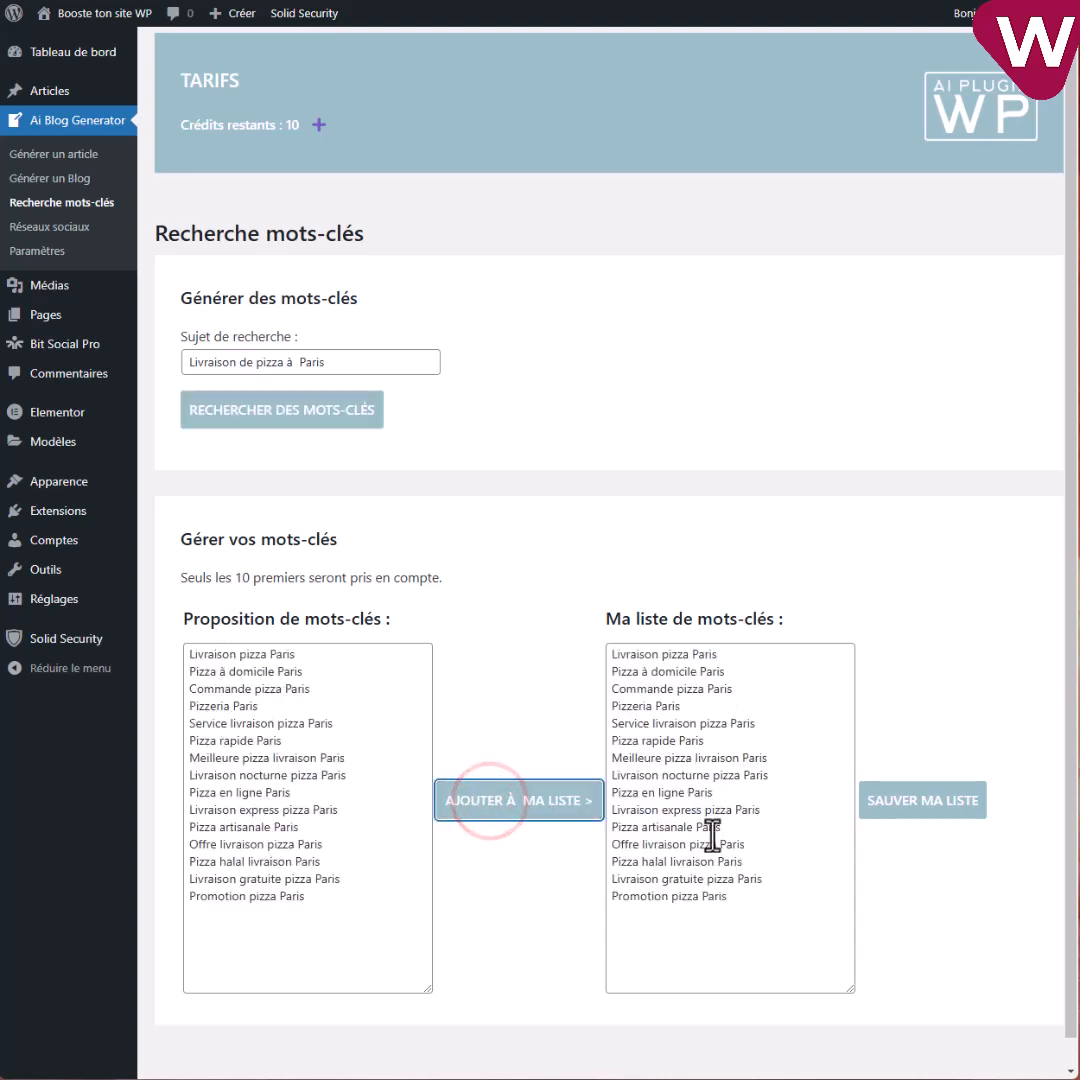
Remove the halal and late-night keywords plus the empty line, then save the 12-keyword list.
left_click_drag(748, 861, 614, 860)
key("BackSpace")
key("BackSpace")
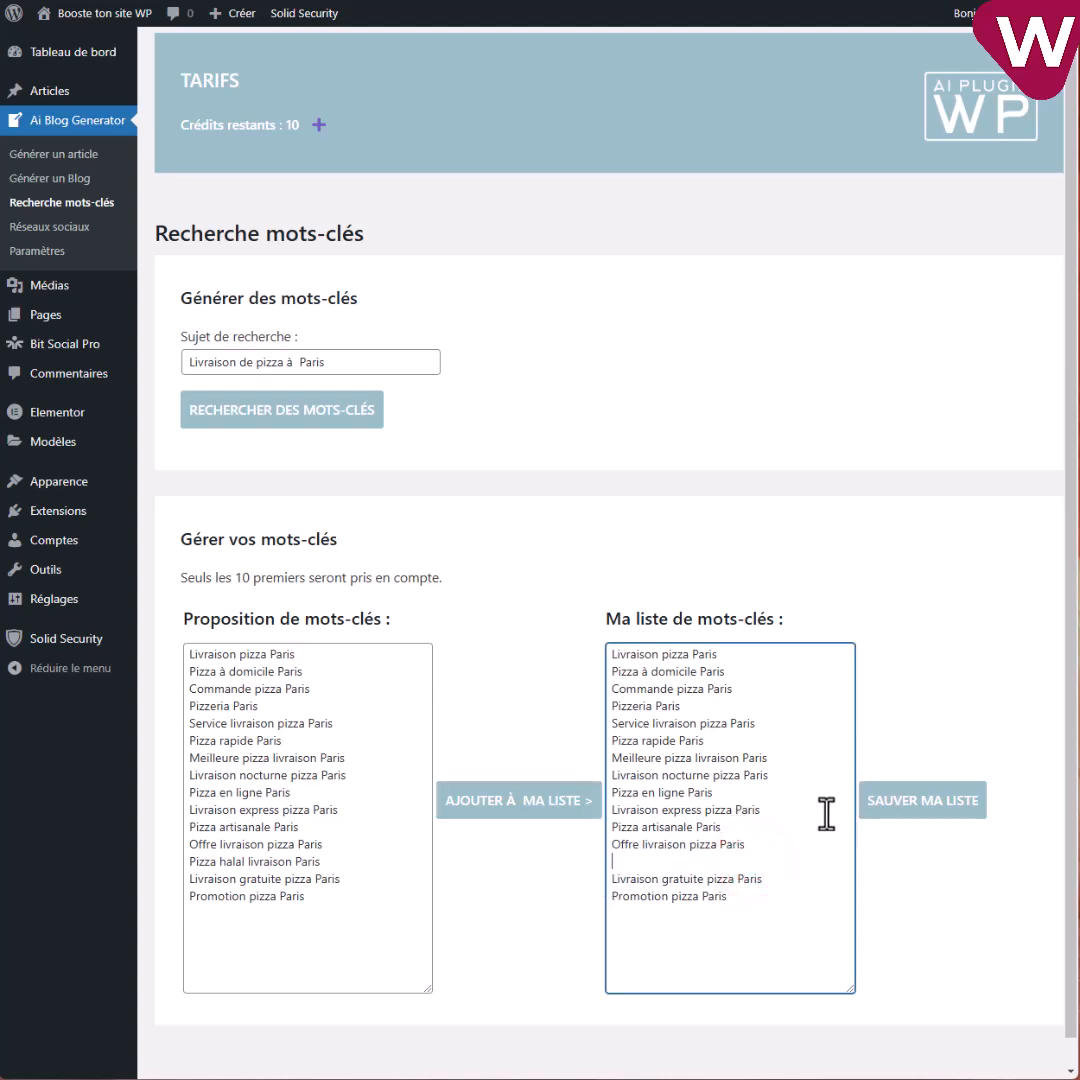
left_click_drag(776, 776, 632, 776)
key("BackSpace")
key("BackSpace")
left_click(712, 740)
key("BackSpace")
key("BackSpace")
key("BackSpace")
key("BackSpace")
key("BackSpace")
key("BackSpace")
key("BackSpace")
key("BackSpace")
key("BackSpace")
key("BackSpace")
key("BackSpace")
key("BackSpace")
key("BackSpace")
key("BackSpace")
key("BackSpace")
key("BackSpace")
key("BackSpace")
key("BackSpace")
key("BackSpace")
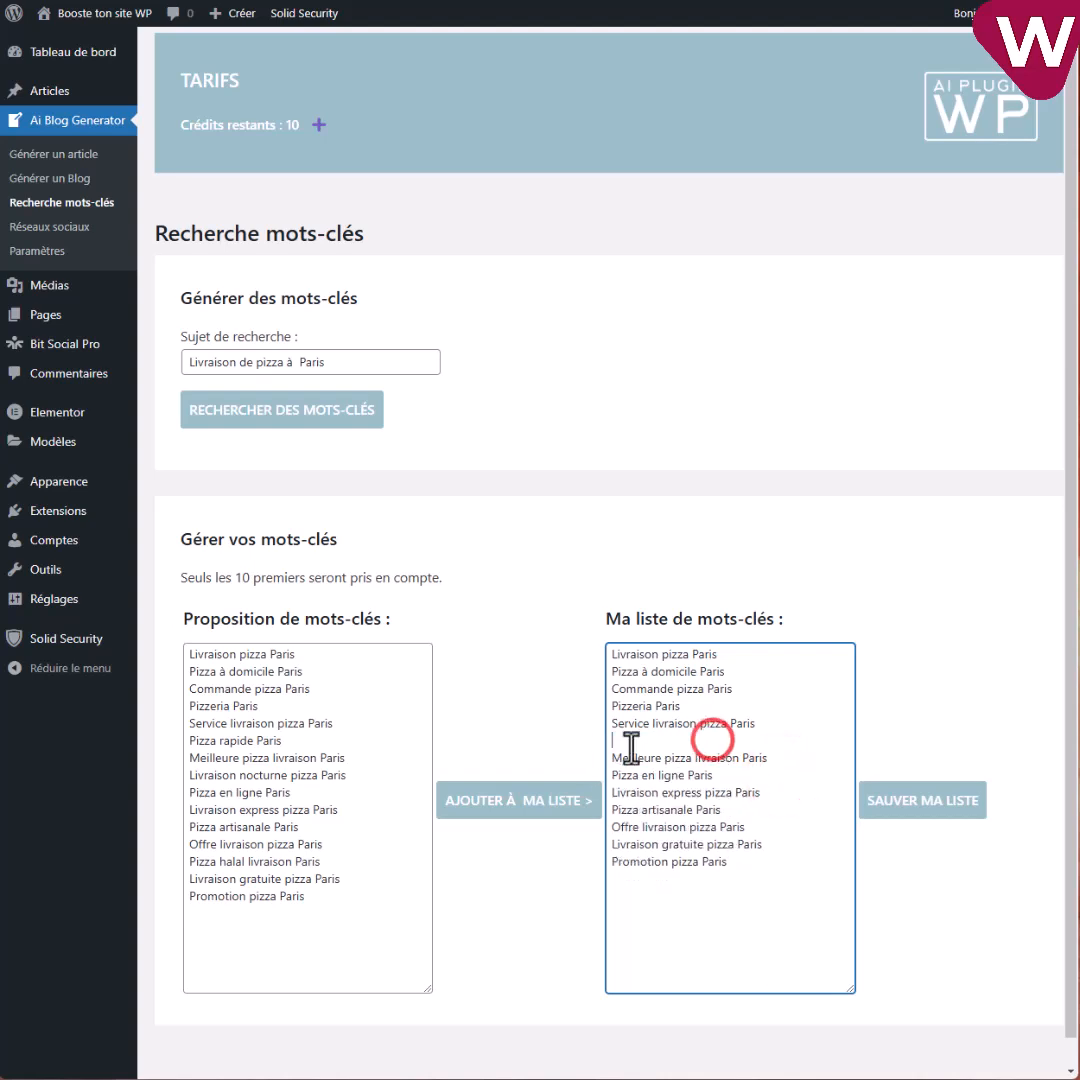
left_click(938, 812)
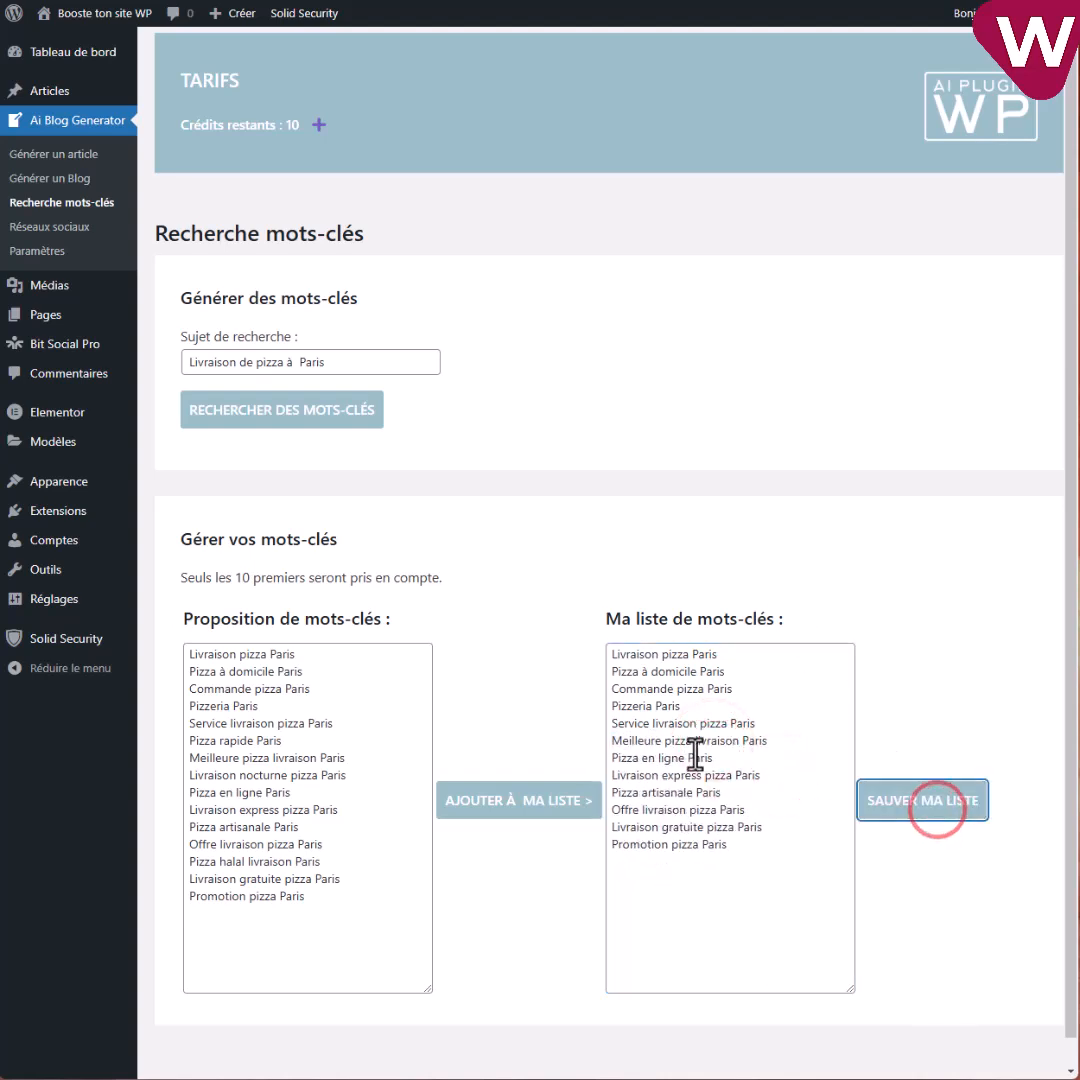
In the single-article generator, set the featured-image style to Vintage.
left_click(45, 154)
scroll(424, 605, "down", 4)
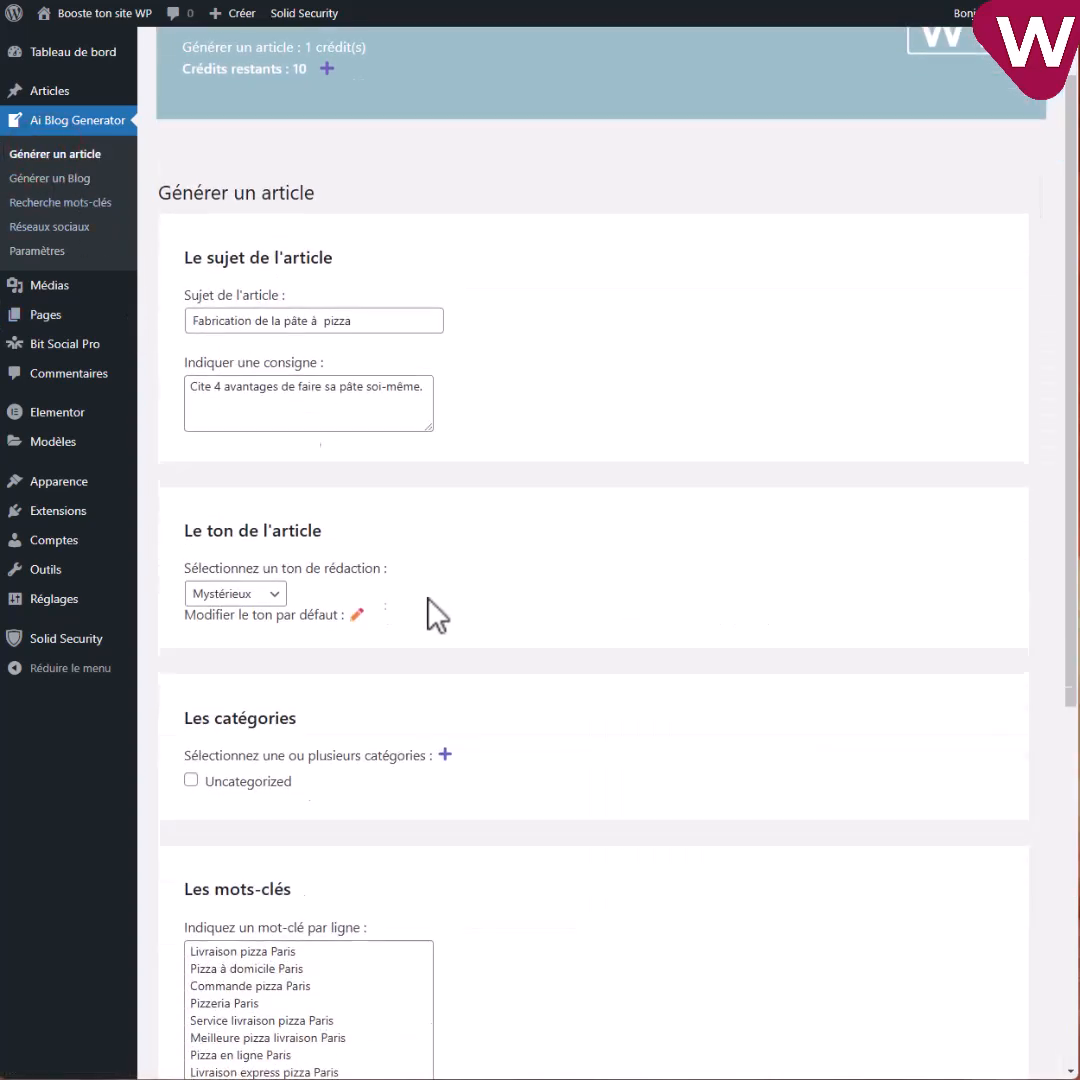
scroll(535, 603, "up", 3)
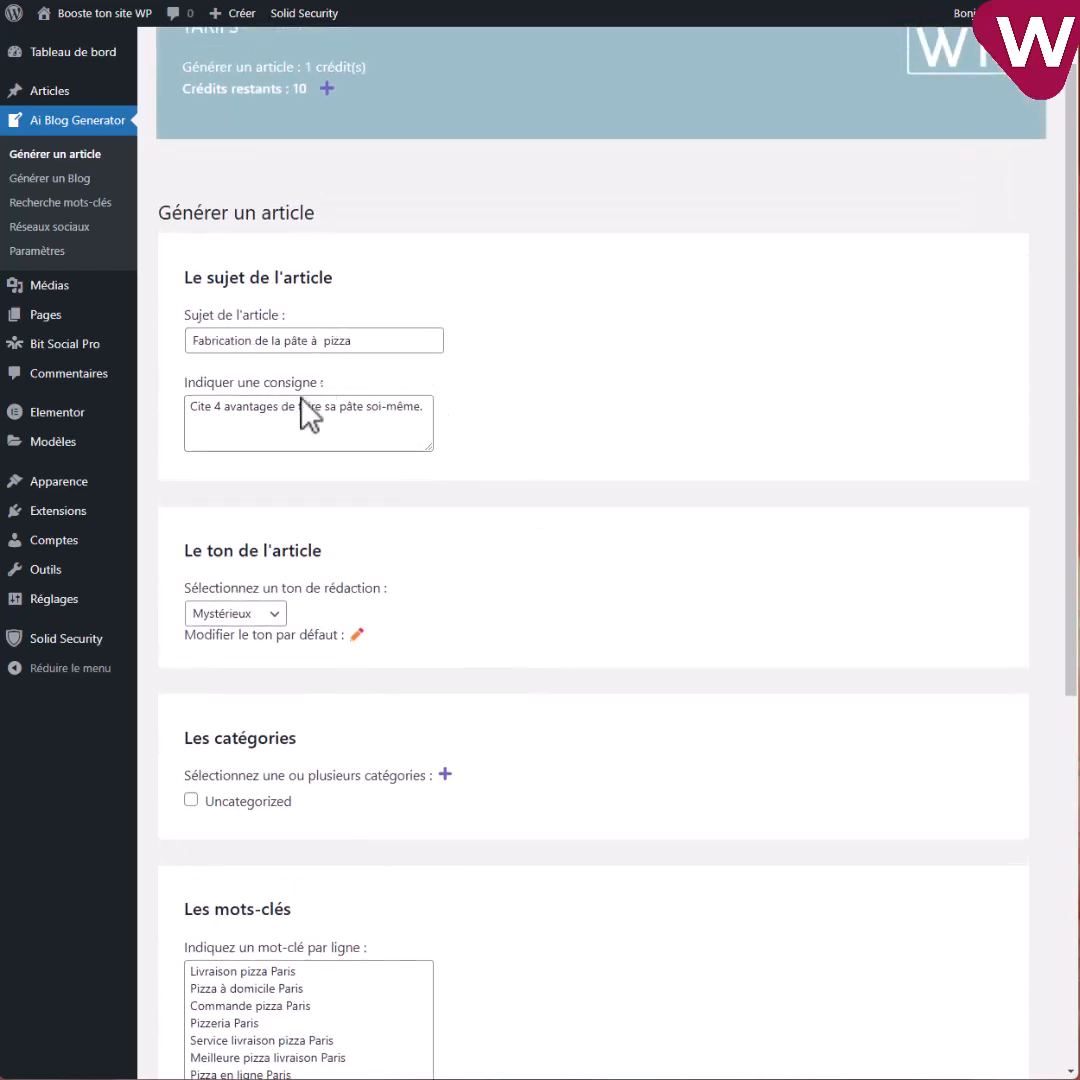
scroll(380, 420, "down", 3)
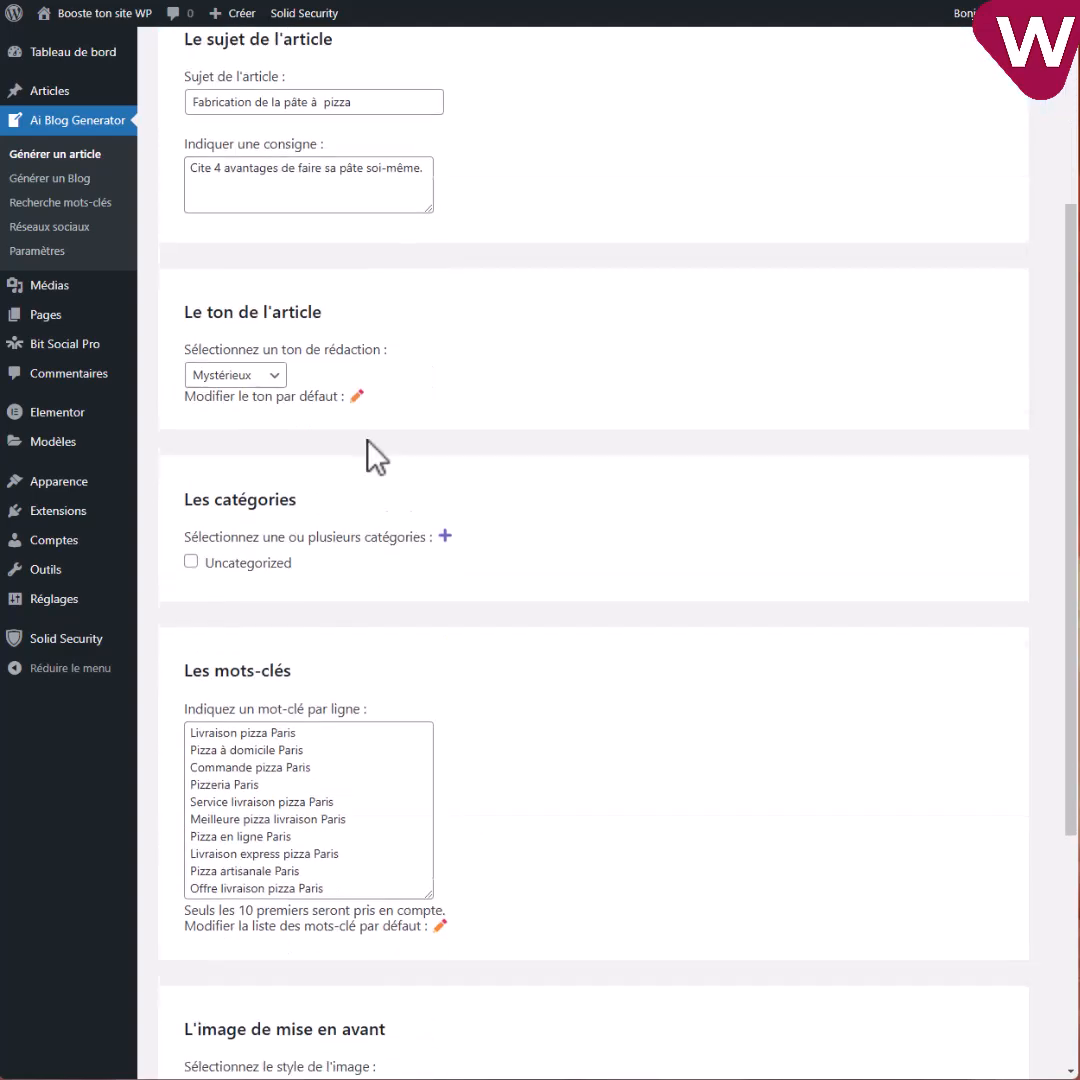
scroll(330, 615, "down", 5)
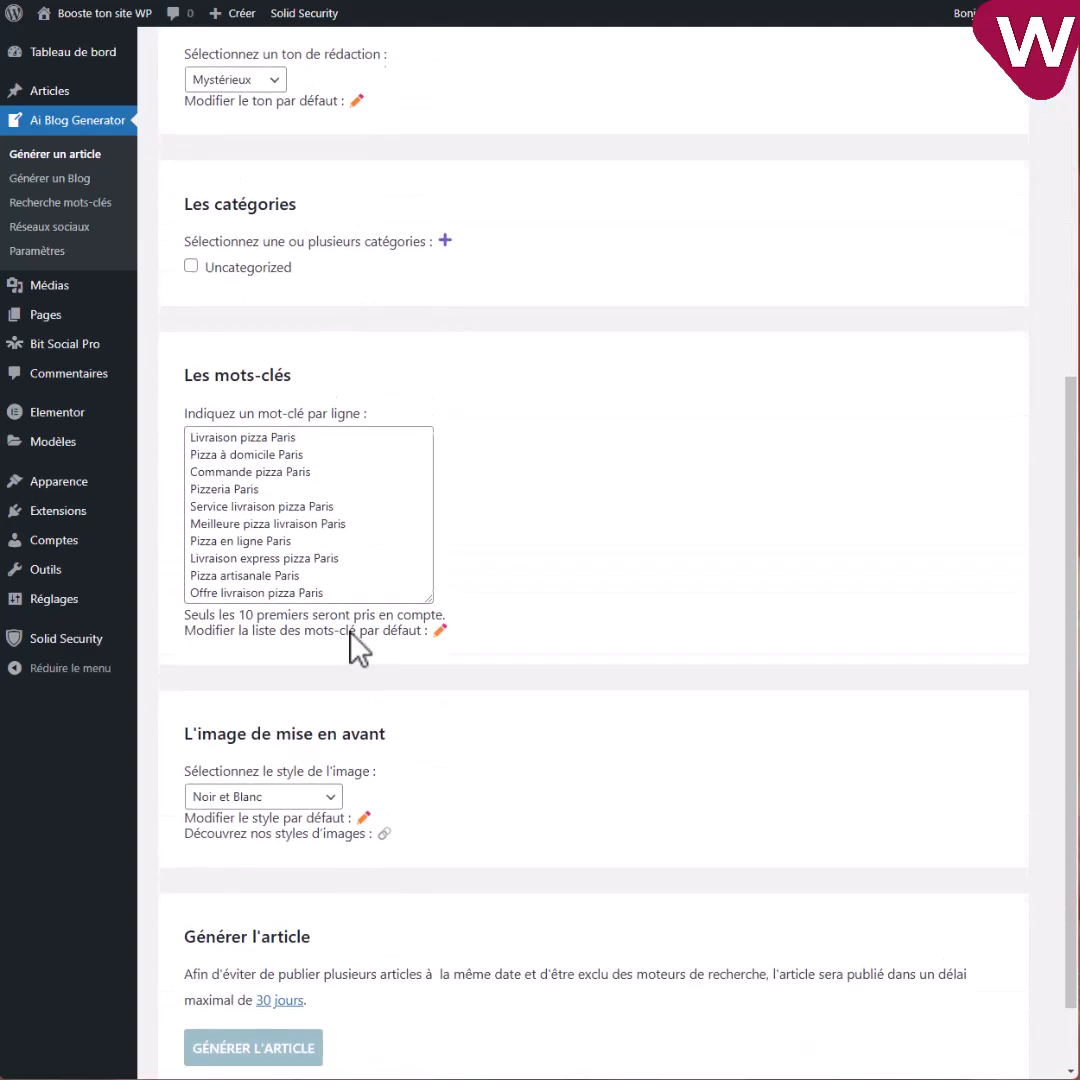
left_click(280, 703)
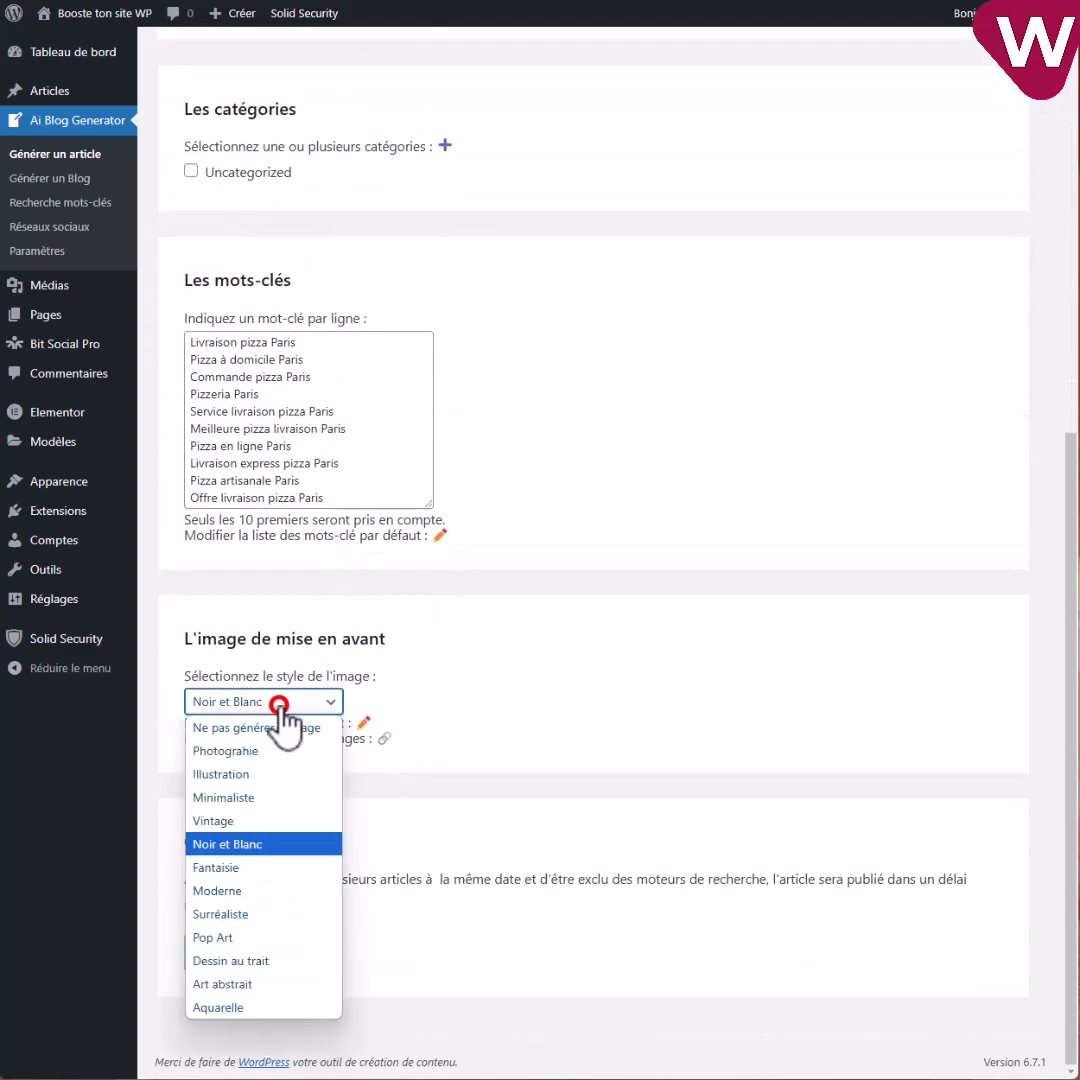
left_click(252, 821)
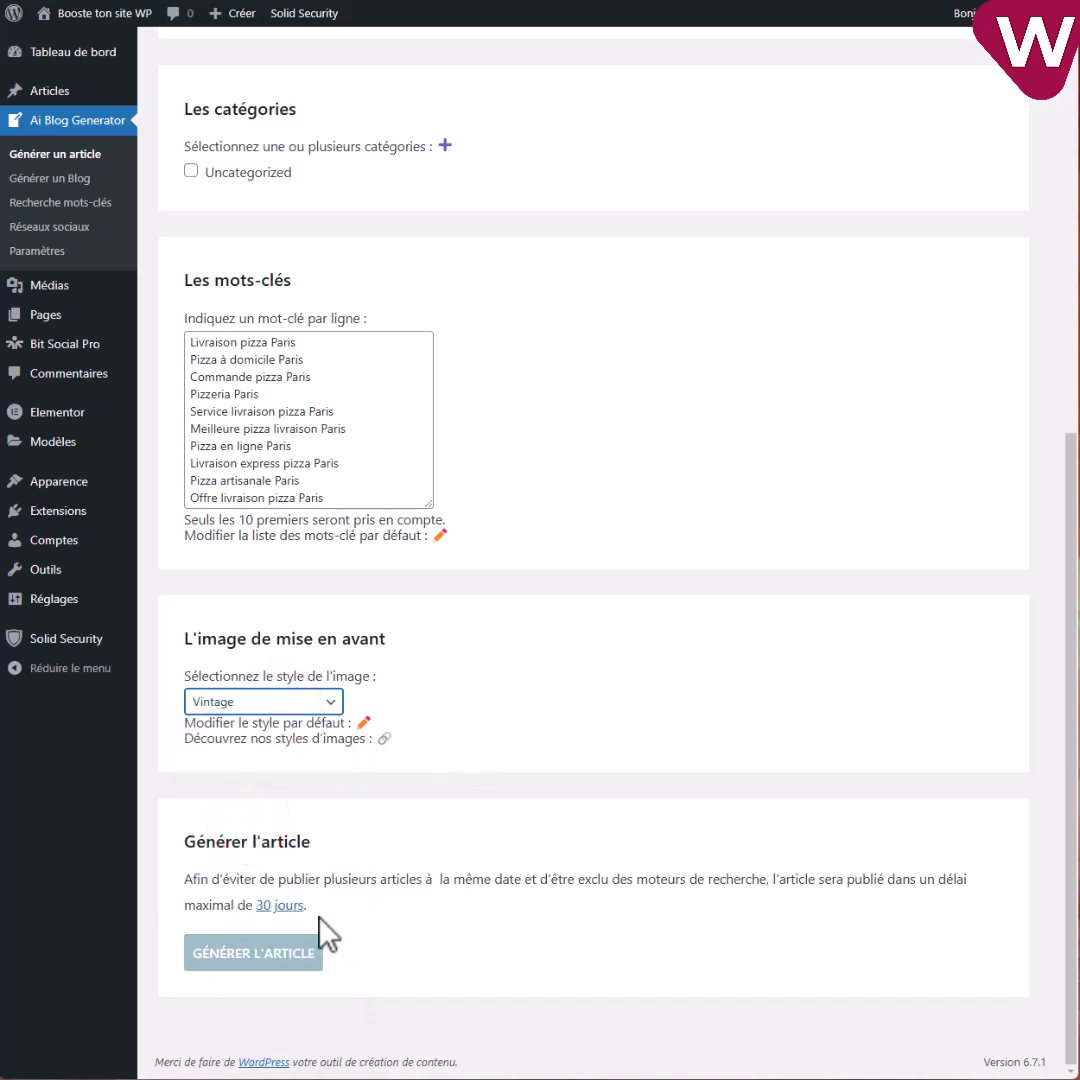
Launch the pizza-dough article generation, dismiss the wait alert, and go to add credits.
left_click(240, 962)
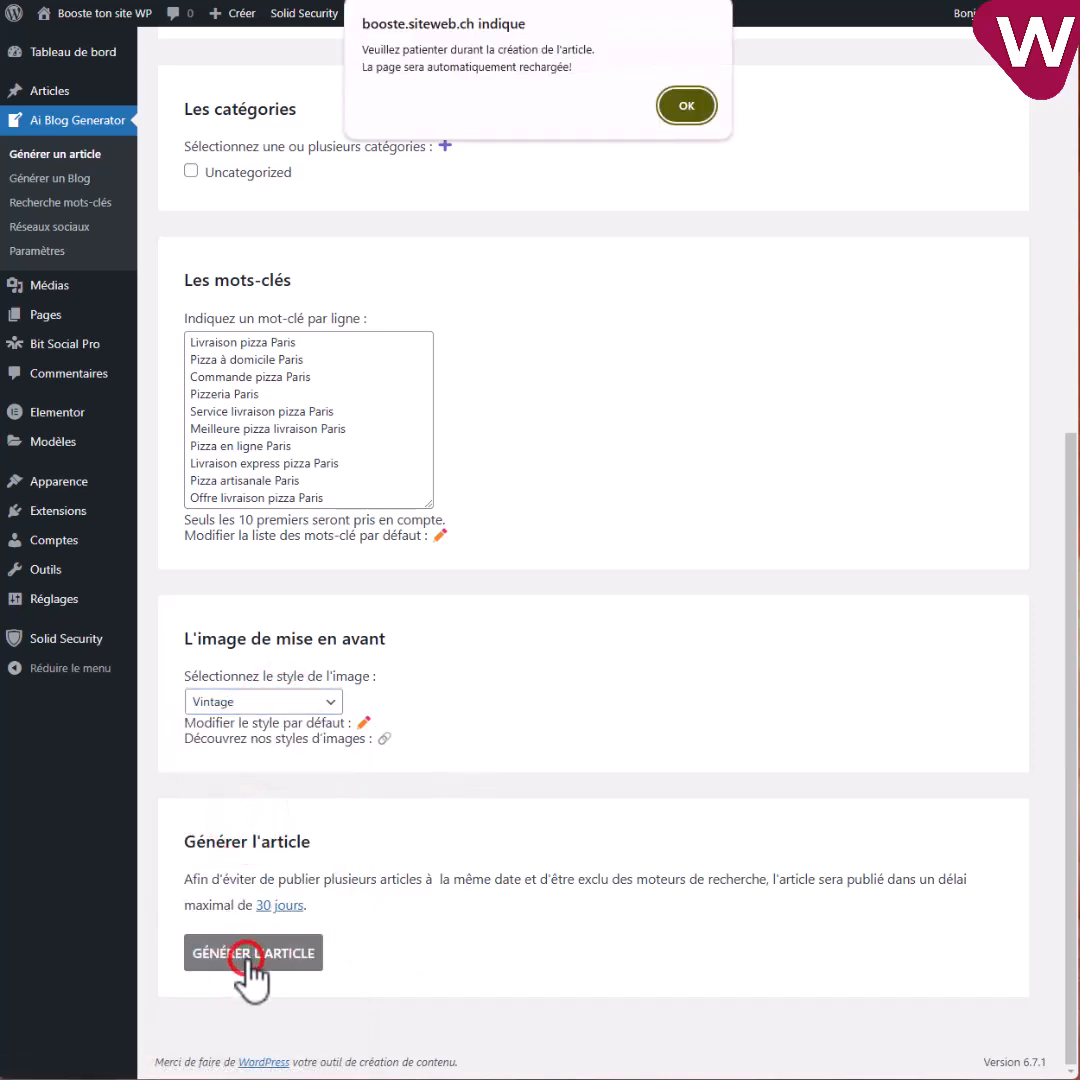
left_click(682, 108)
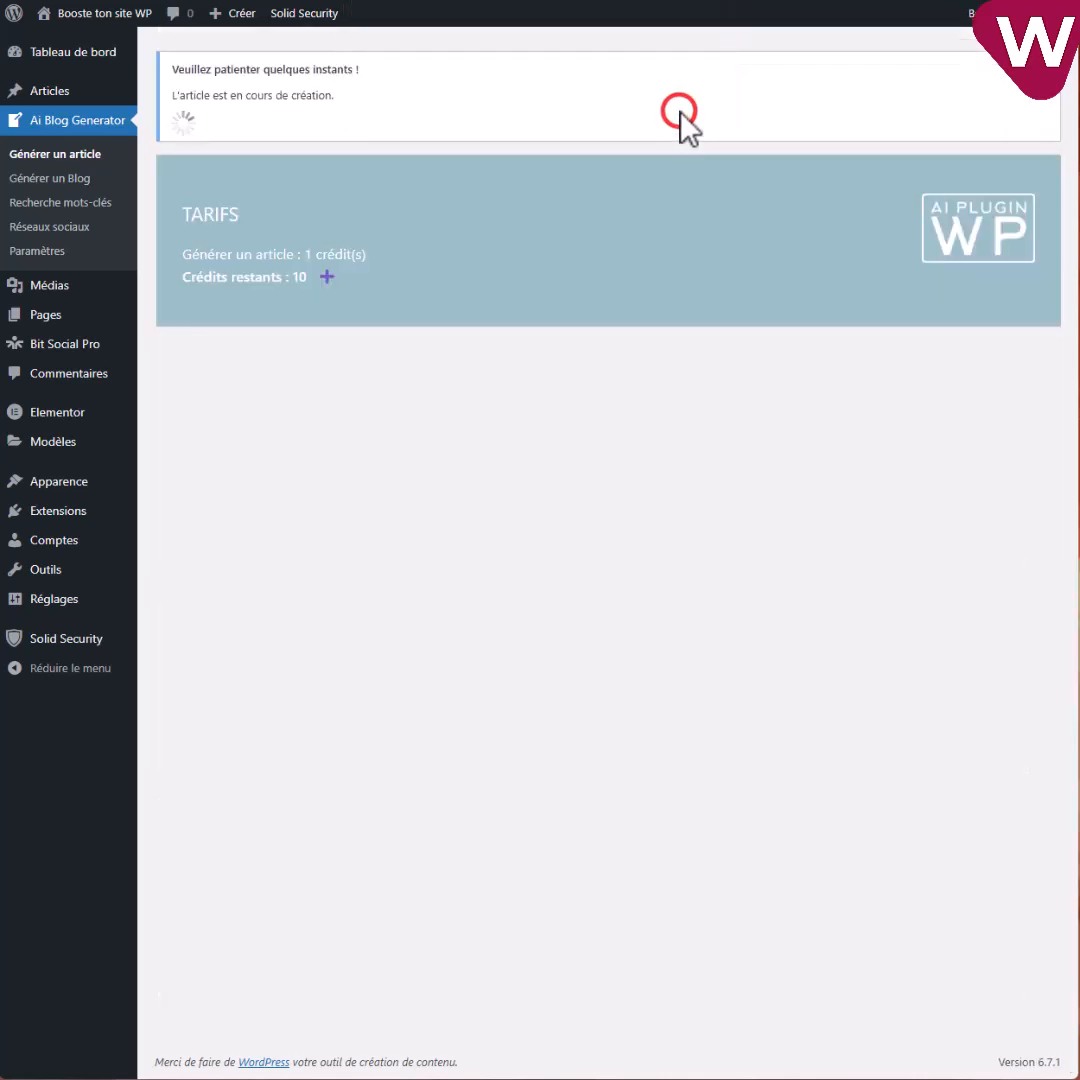
left_click(326, 278)
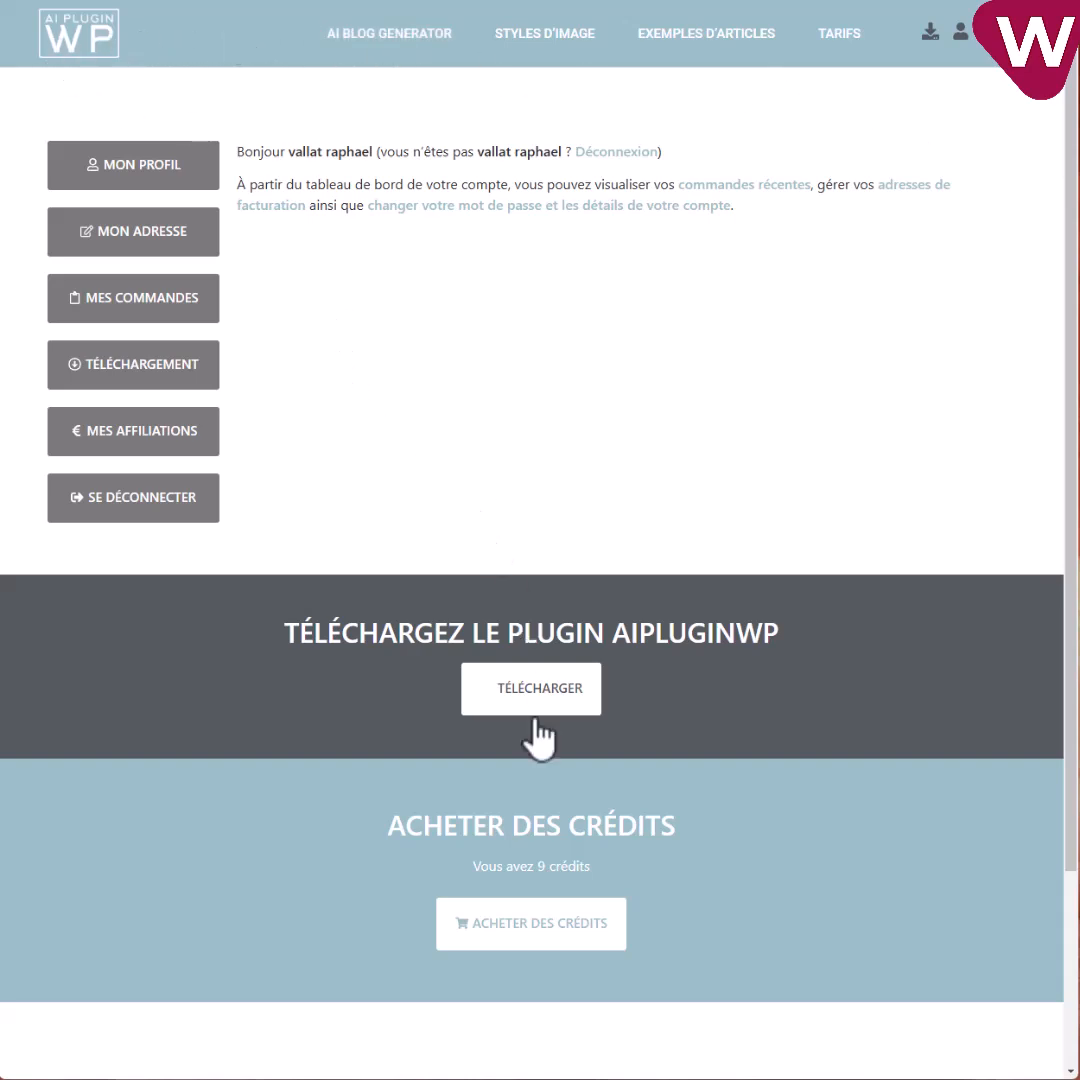
Start buying more credits on the aipluginwp.fr account, which has 9 credits left.
left_click(526, 926)
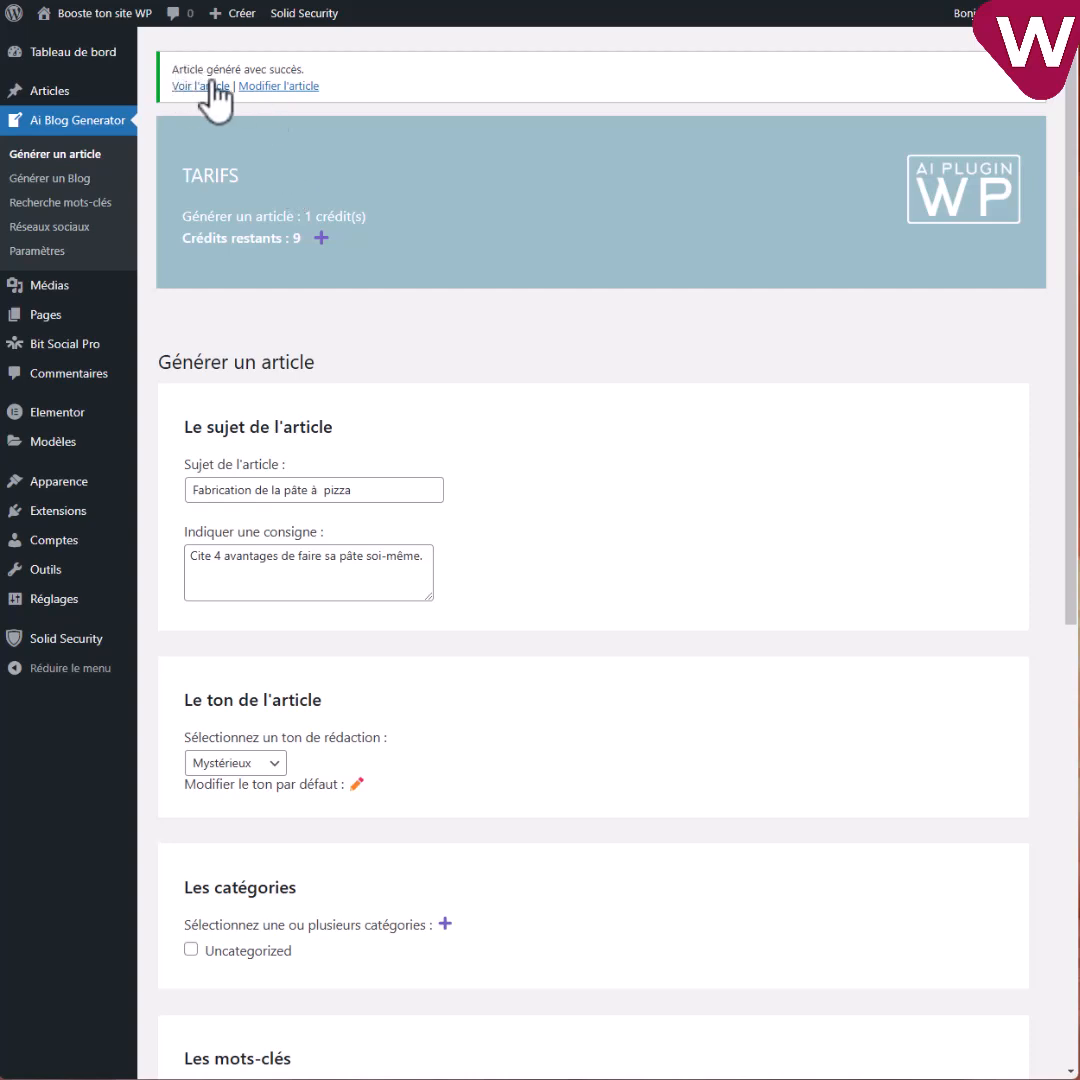
left_click(283, 87)
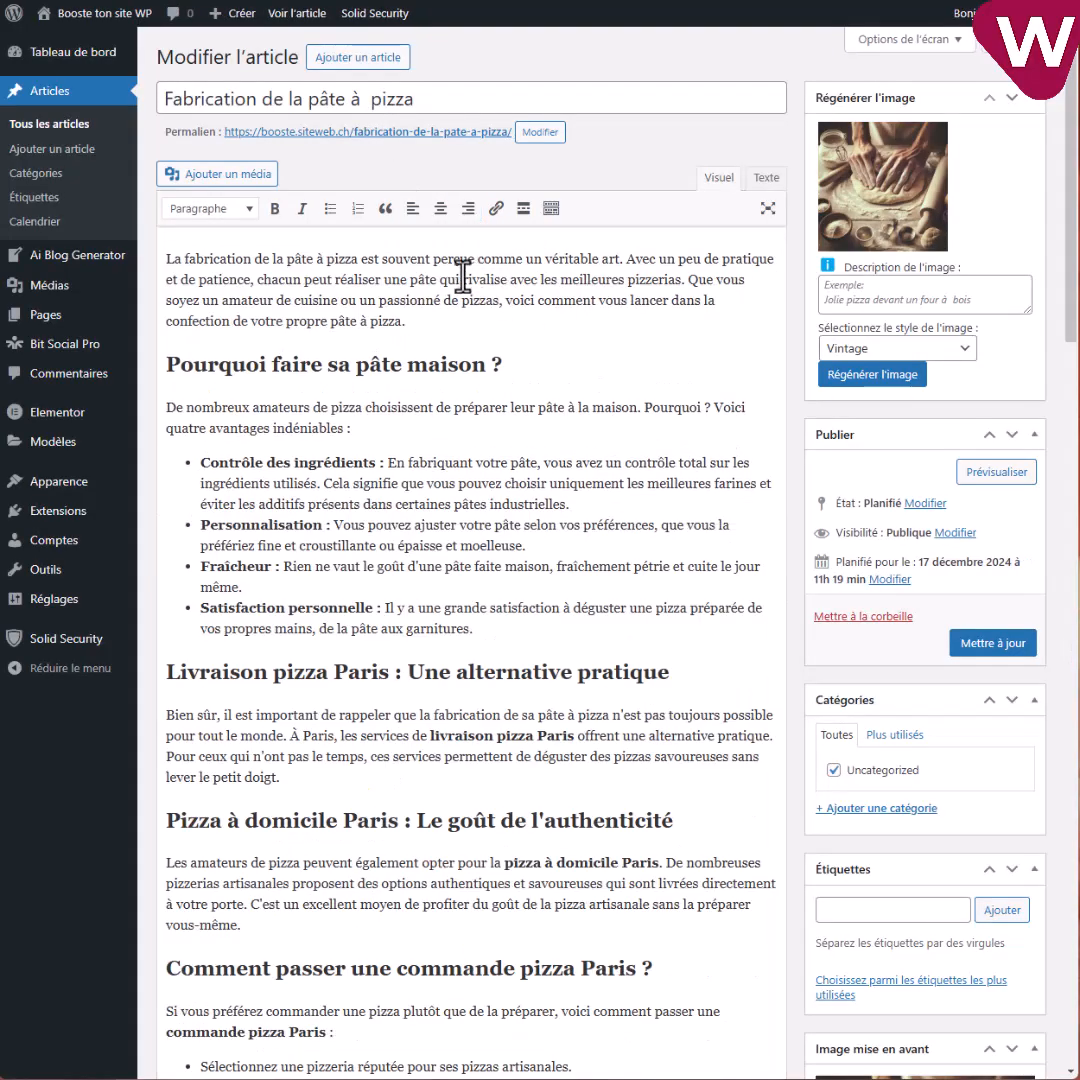
left_click_drag(183, 258, 283, 277)
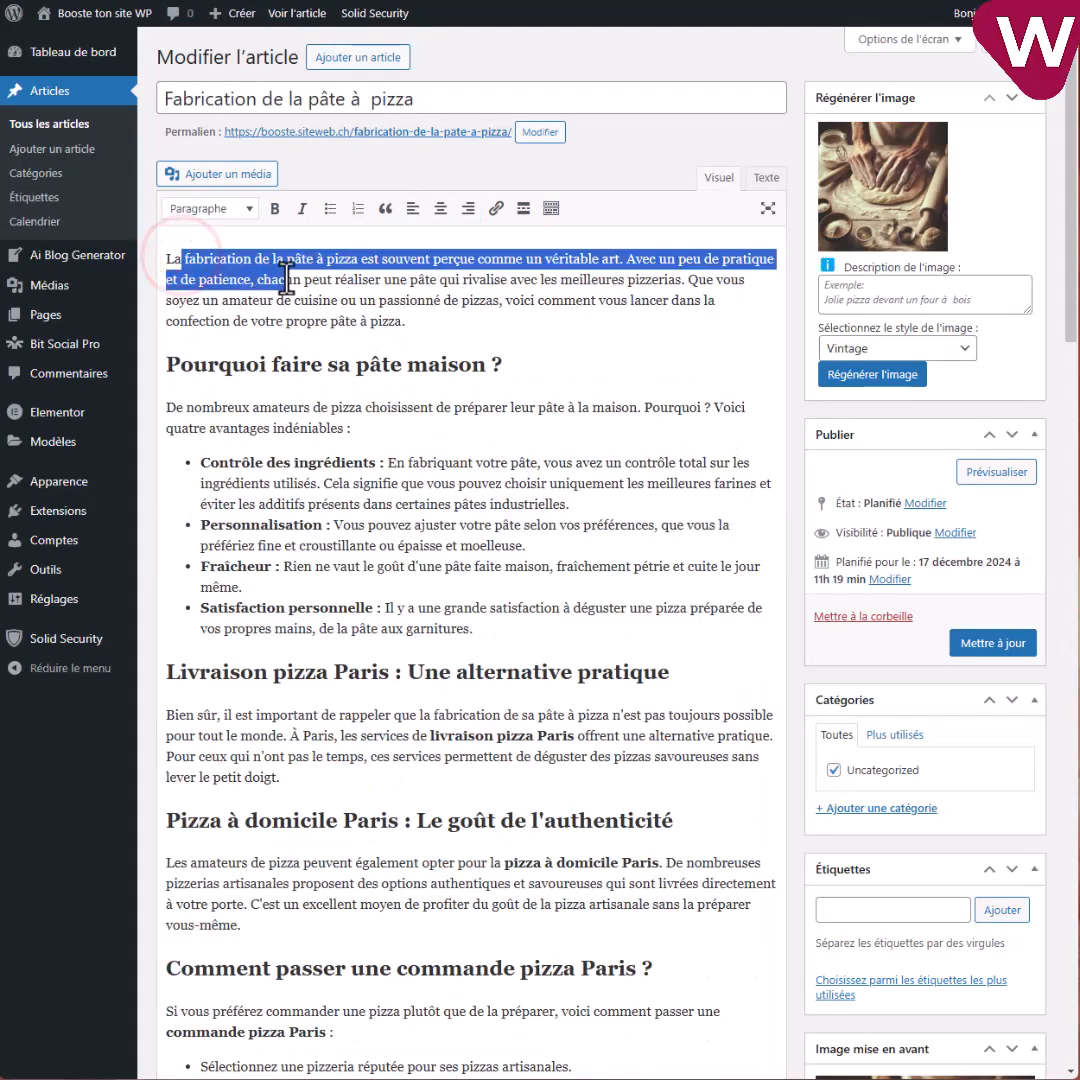
scroll(470, 525, "down", 1)
scroll(470, 525, "down", 15)
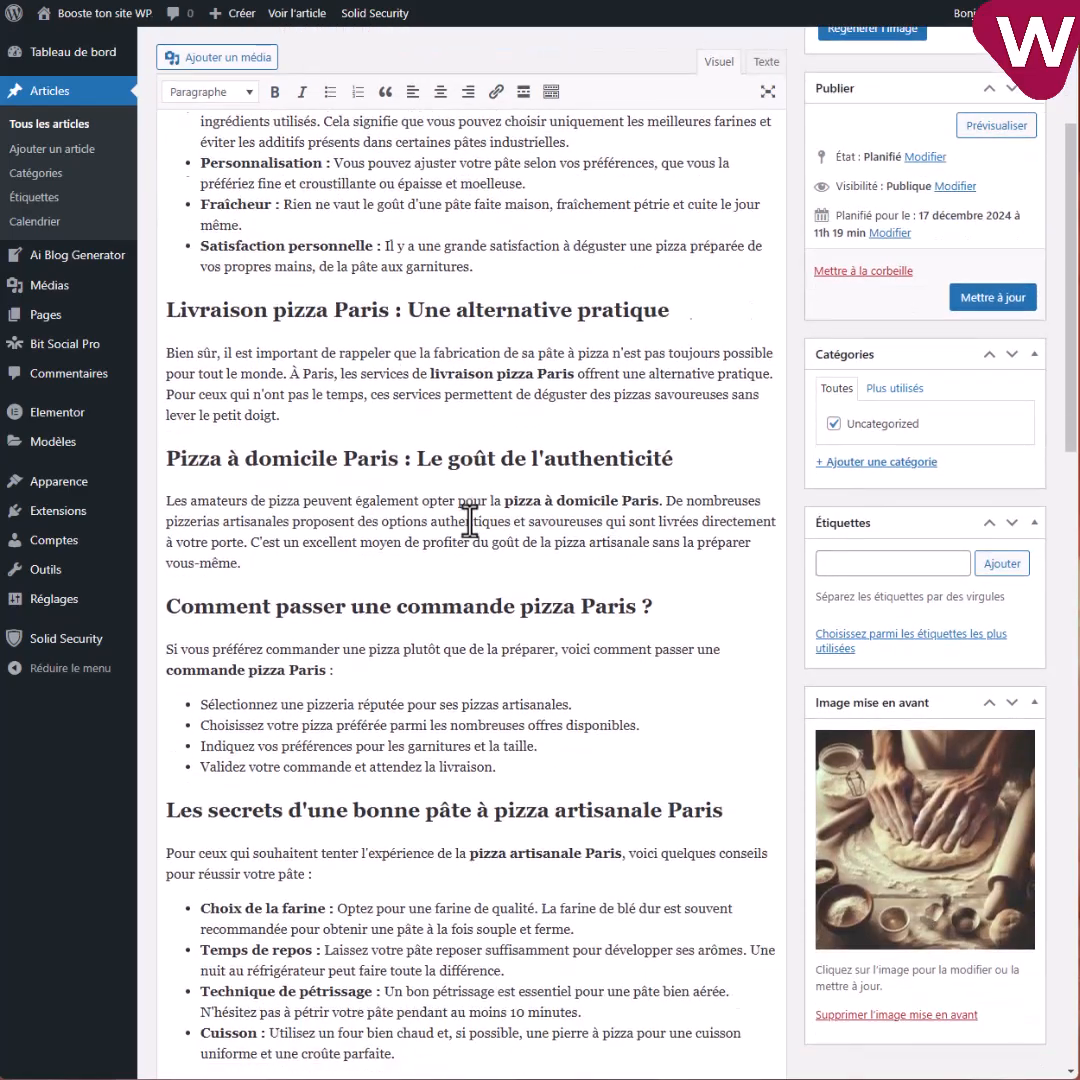
scroll(478, 530, "down", 4)
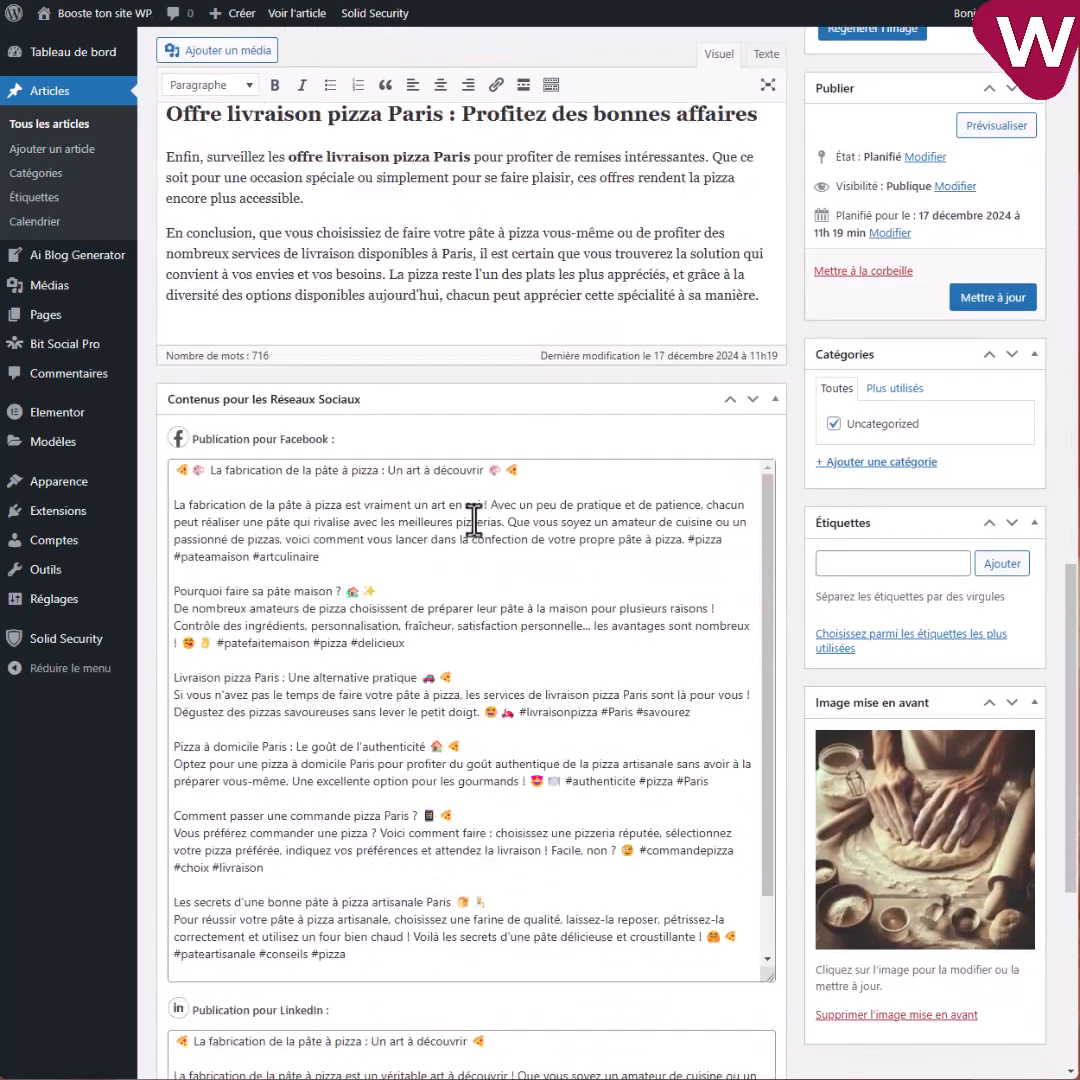
scroll(475, 521, "down", 1)
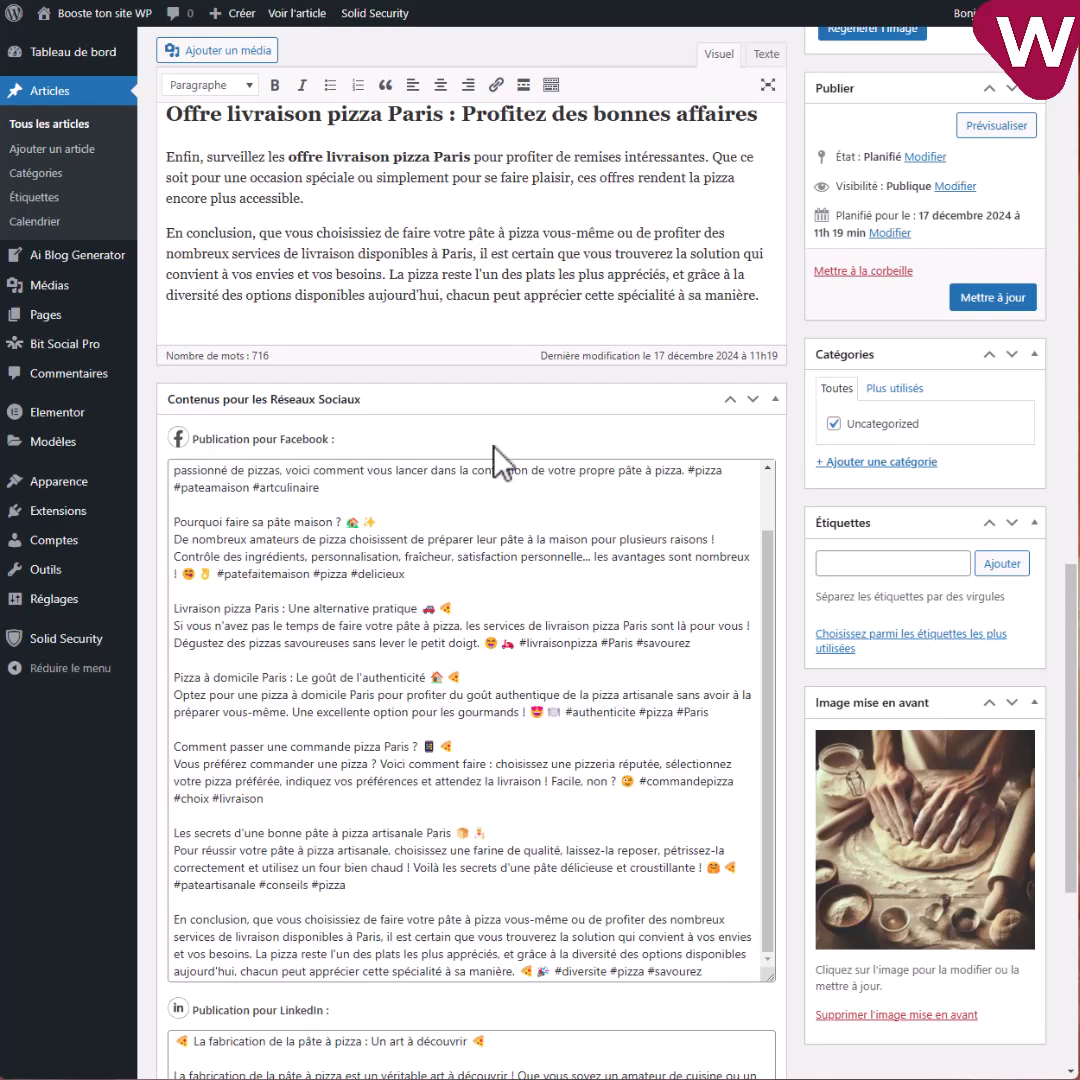
scroll(784, 553, "down", 5)
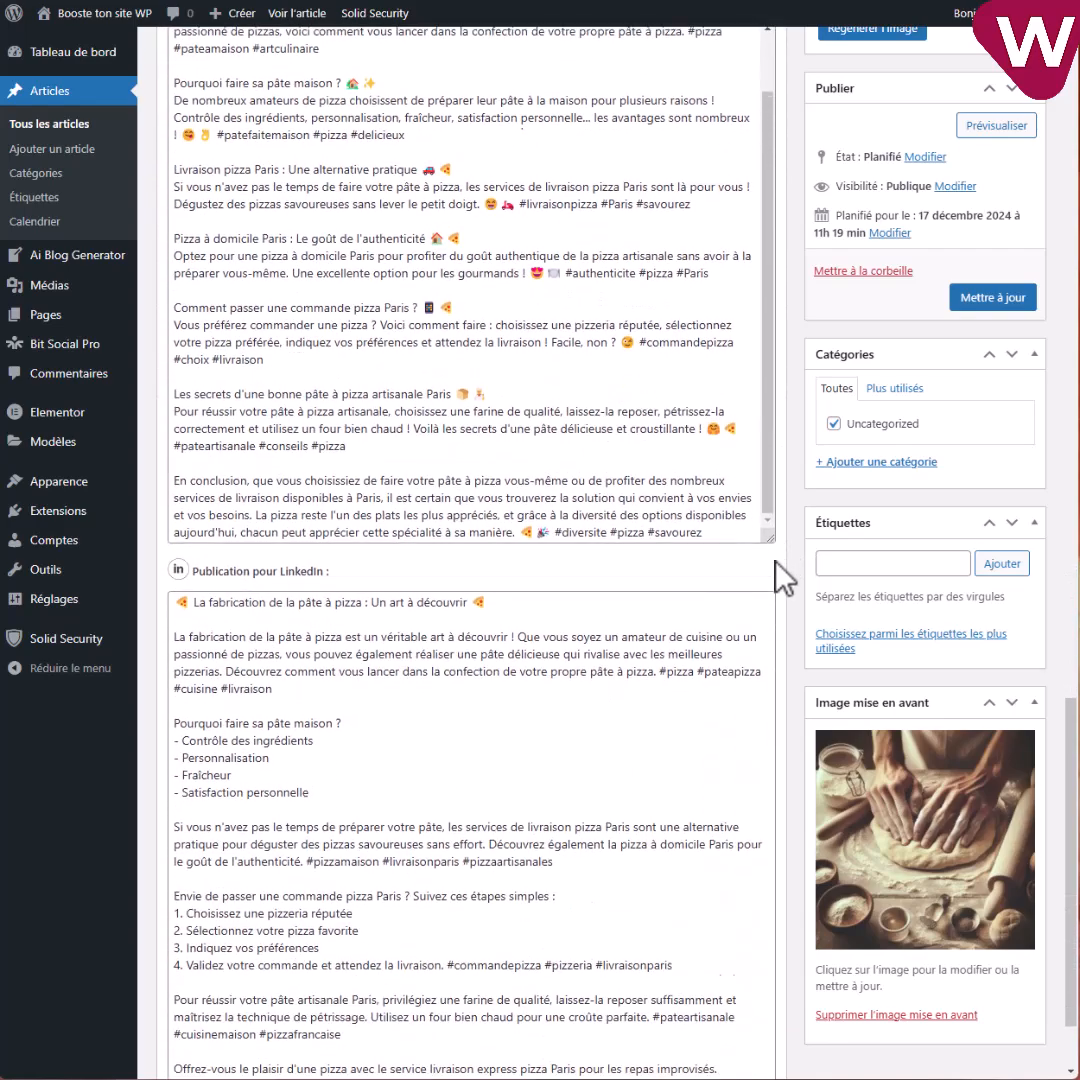
scroll(784, 577, "down", 2)
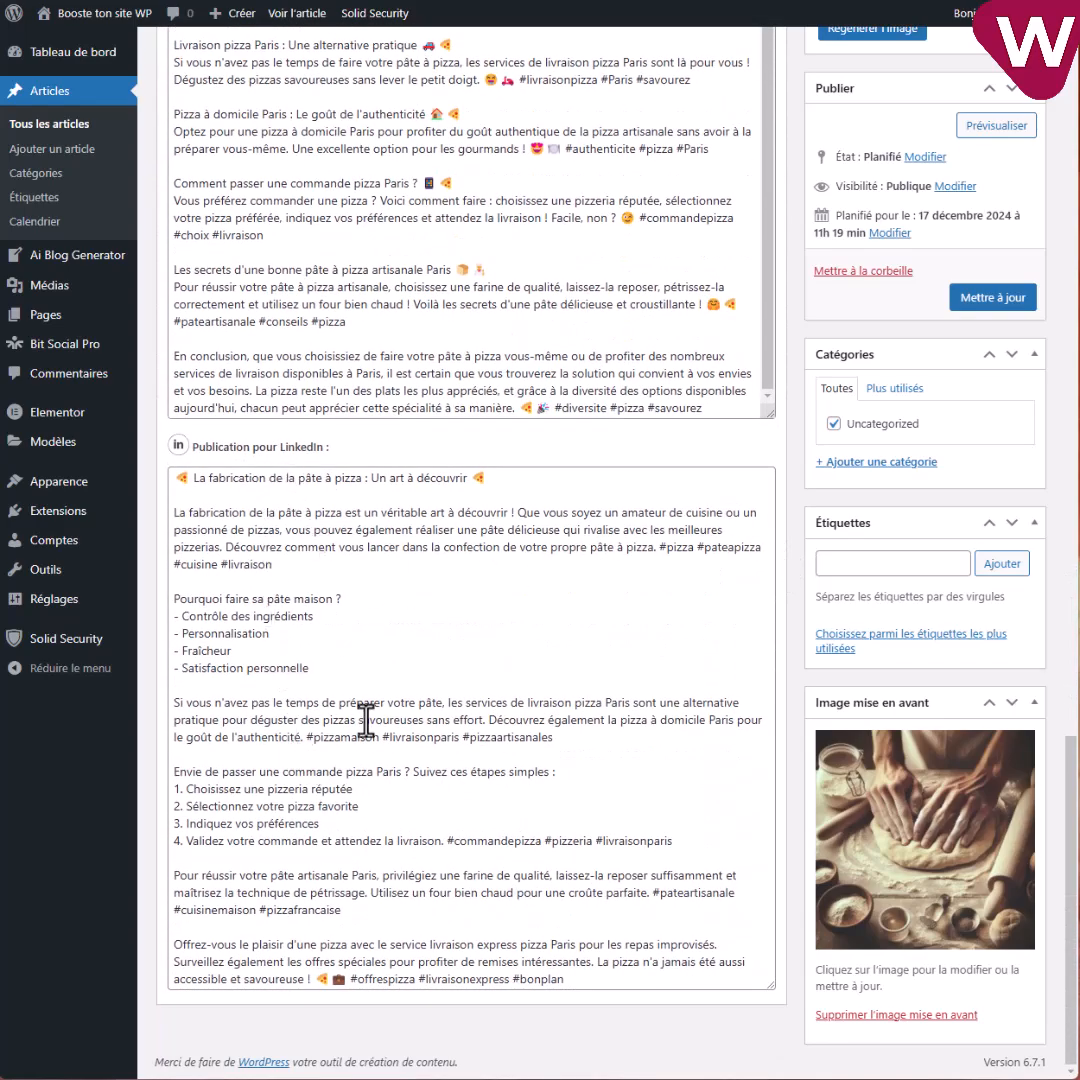
scroll(358, 730, "up", 5)
scroll(395, 530, "up", 3)
scroll(410, 466, "up", 10)
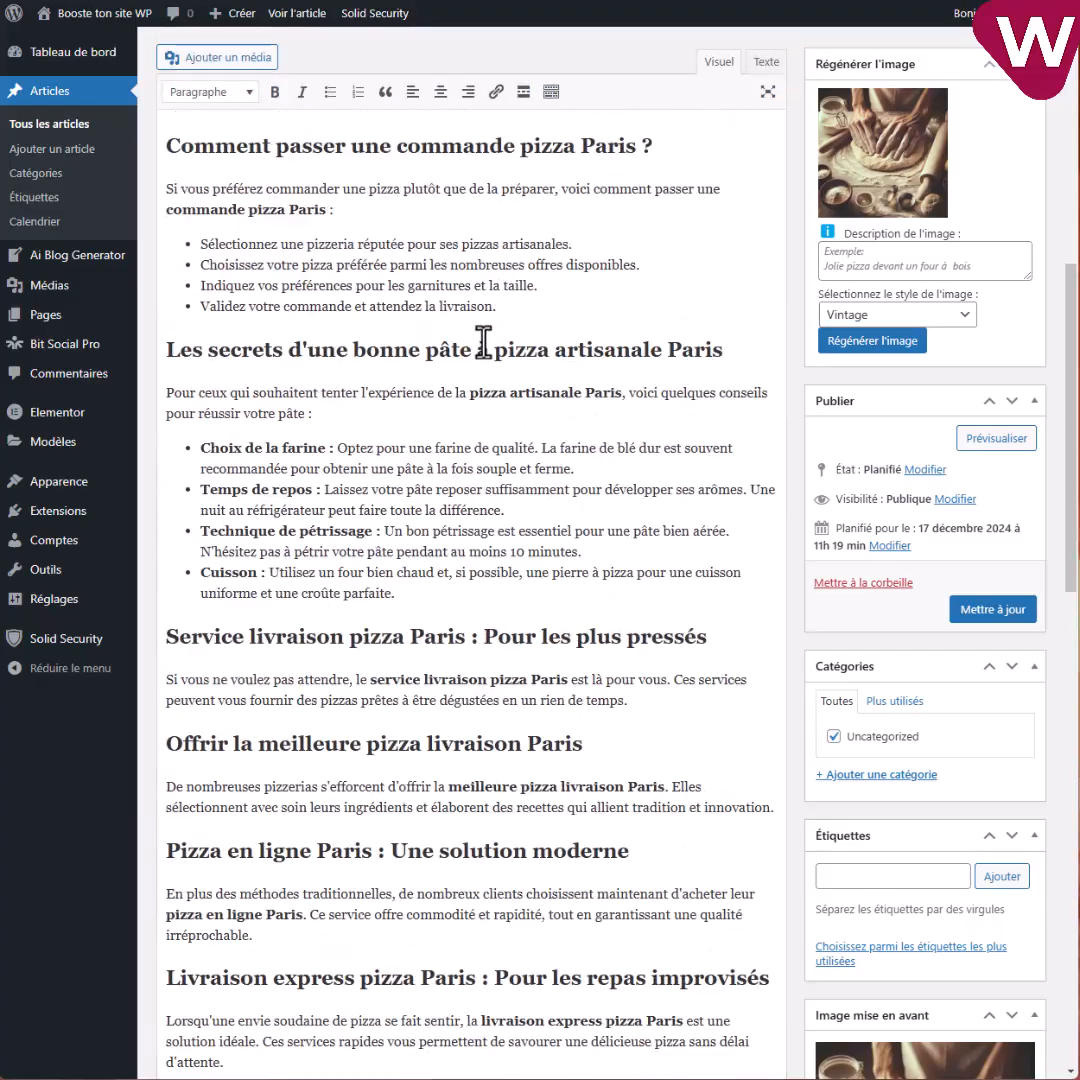
scroll(482, 341, "up", 8)
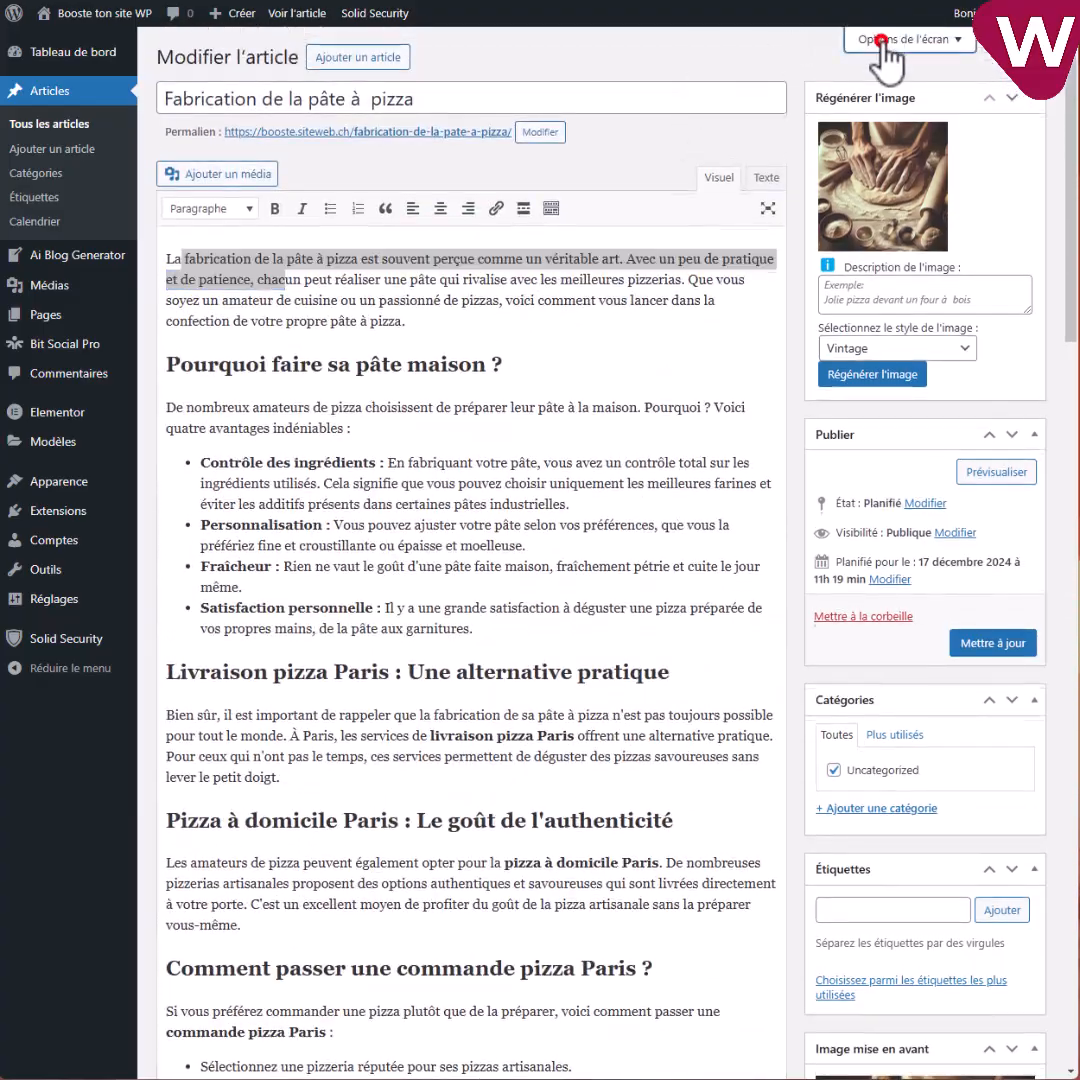
Enable the Extrait box in Options de l'écran and change the image style to Fantaisie.
left_click(888, 40)
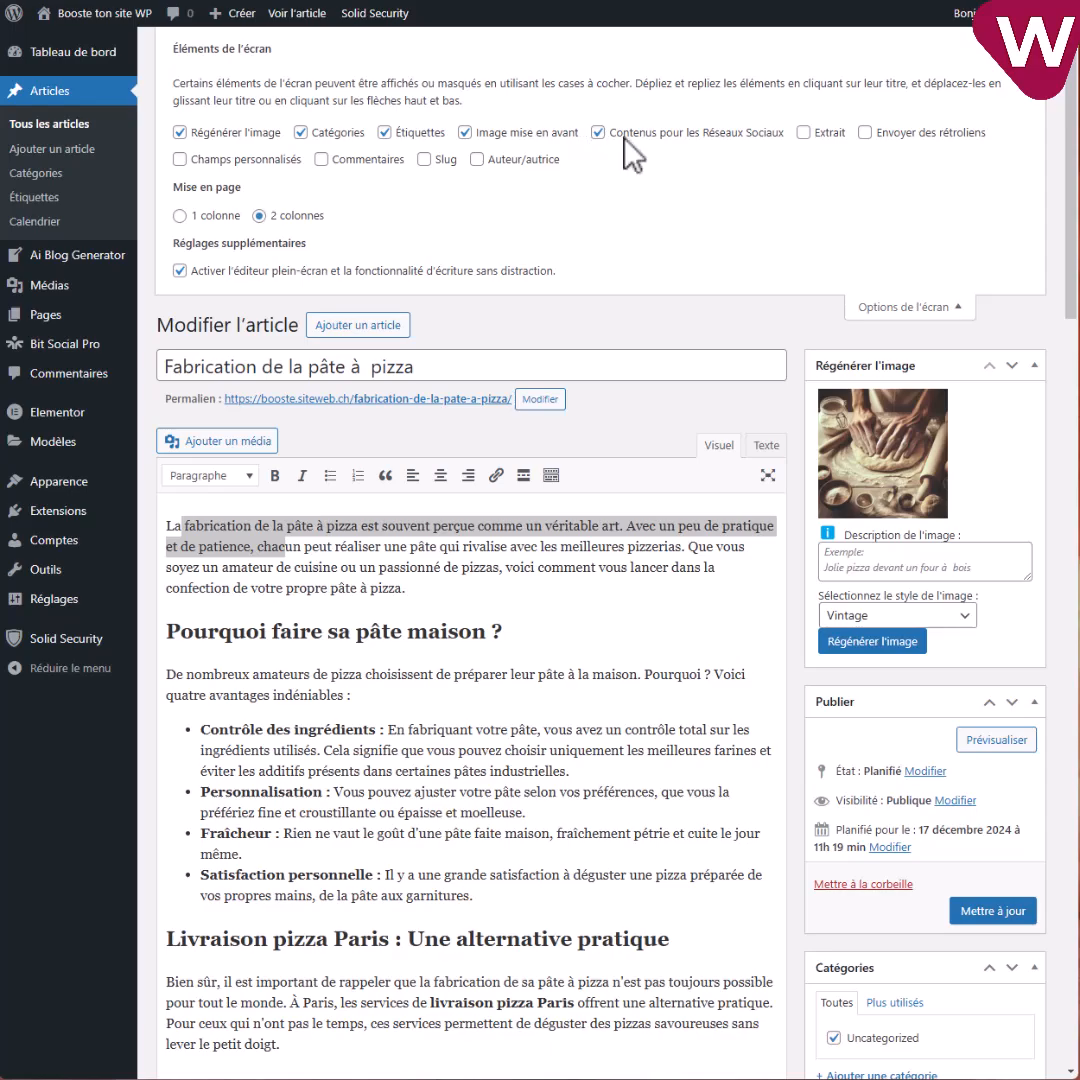
left_click(803, 132)
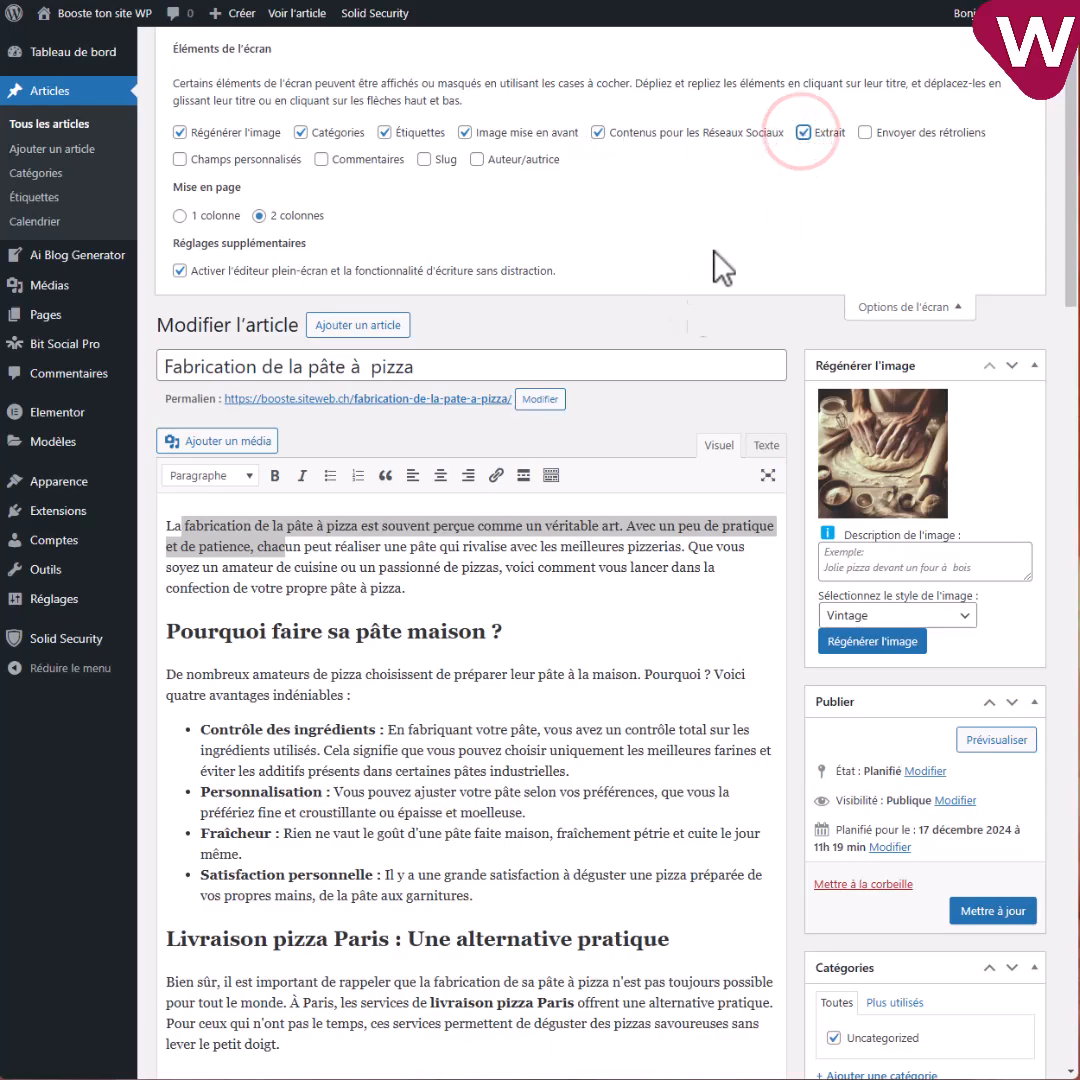
scroll(658, 425, "down", 17)
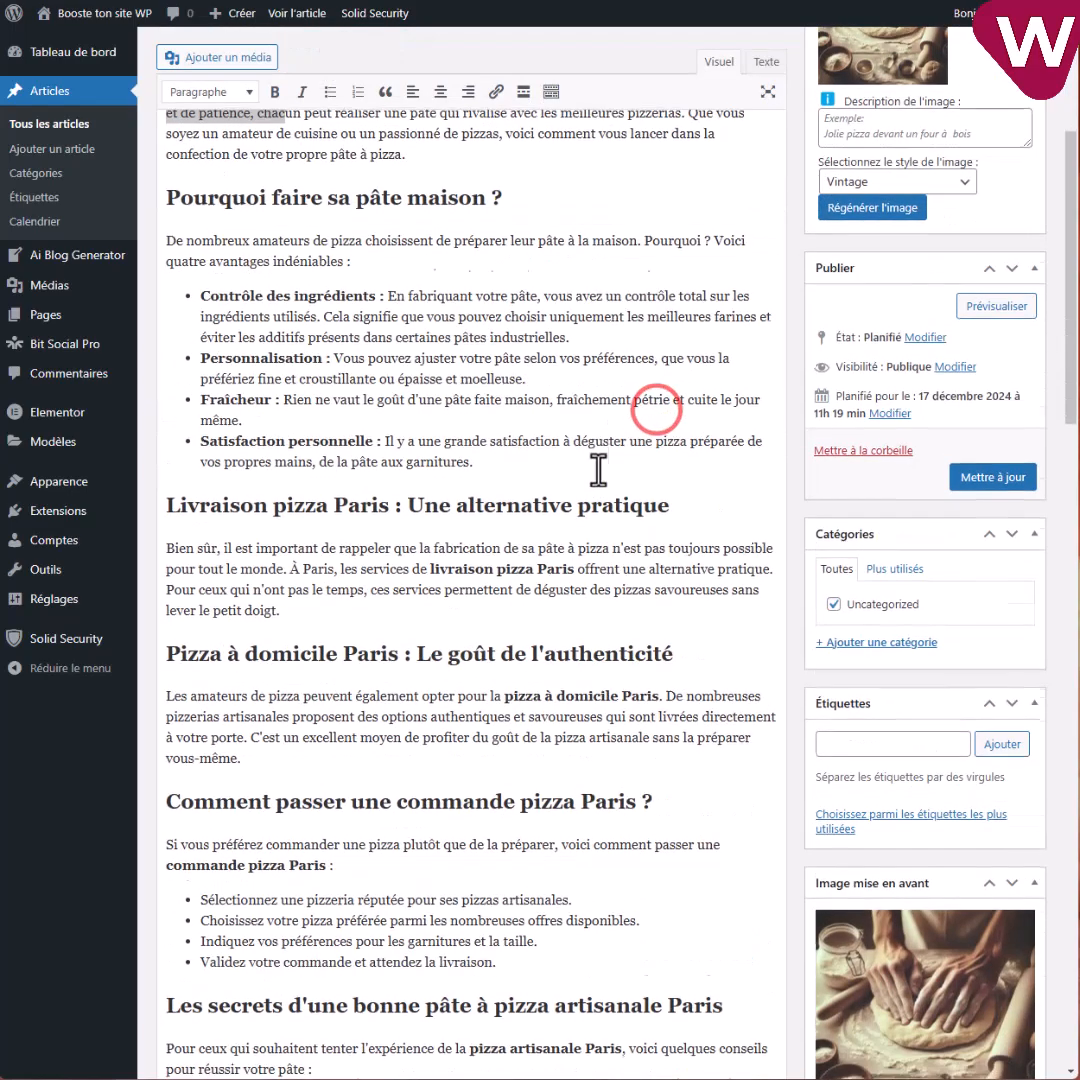
scroll(503, 597, "down", 10)
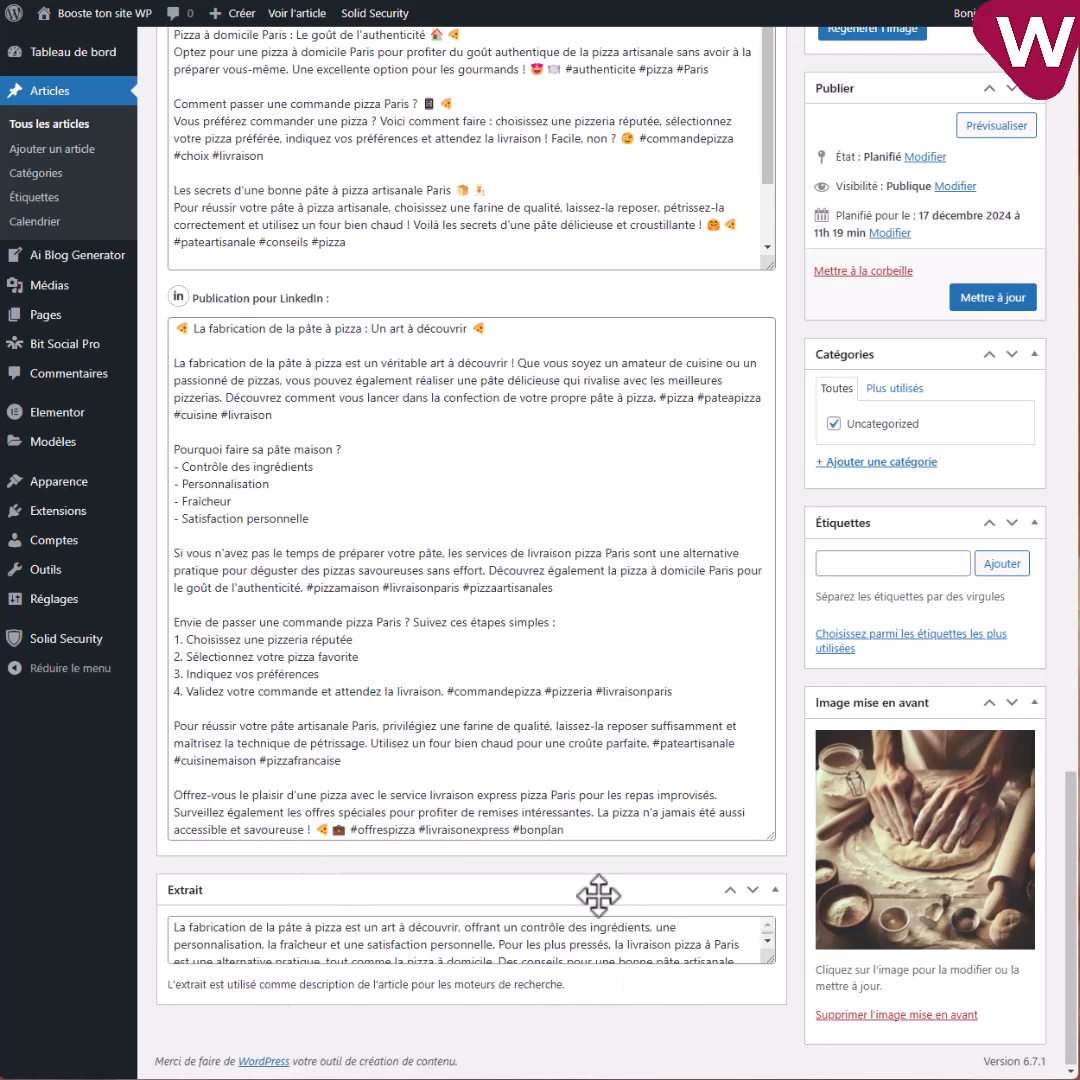
scroll(826, 295, "up", 1)
scroll(826, 295, "up", 7)
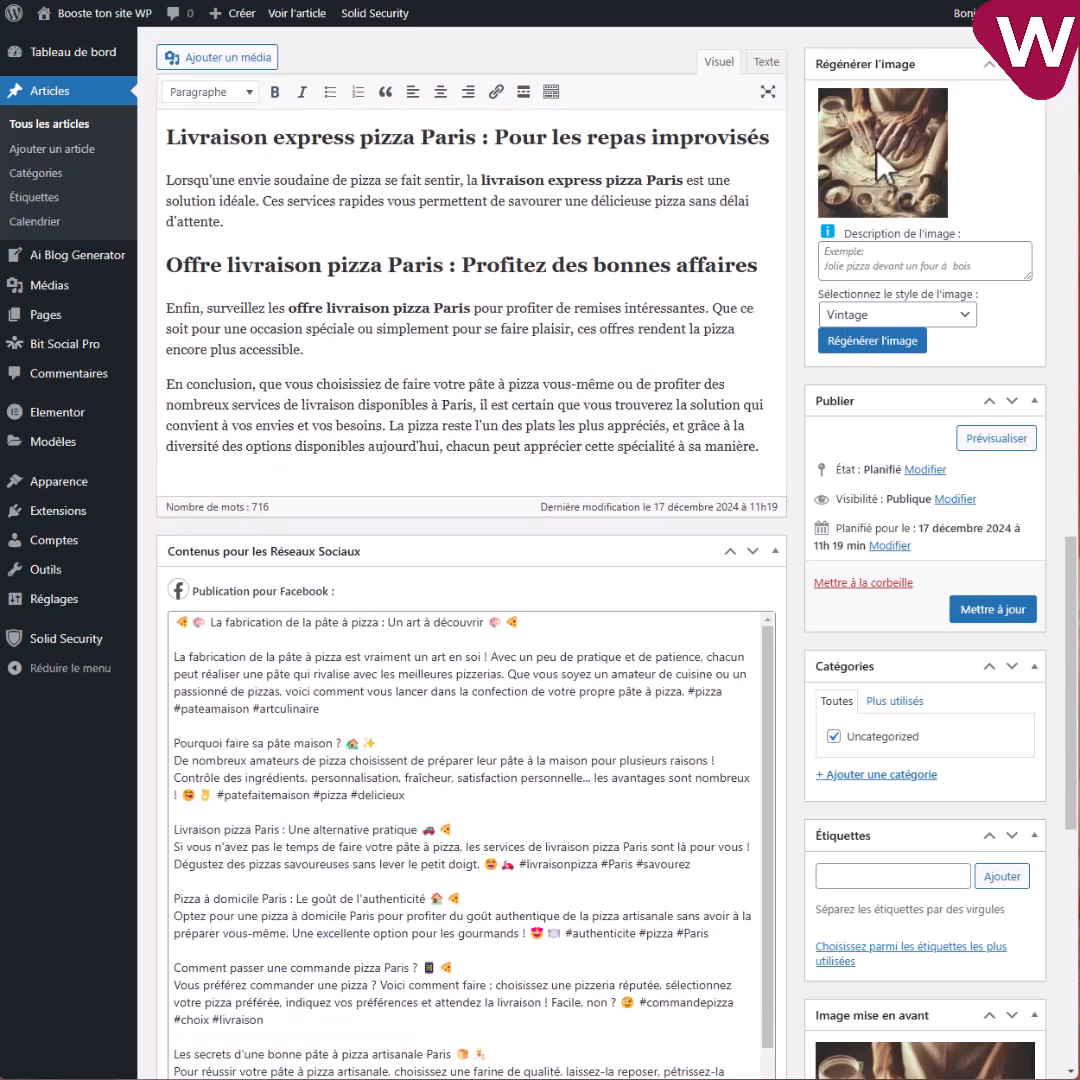
left_click(891, 314)
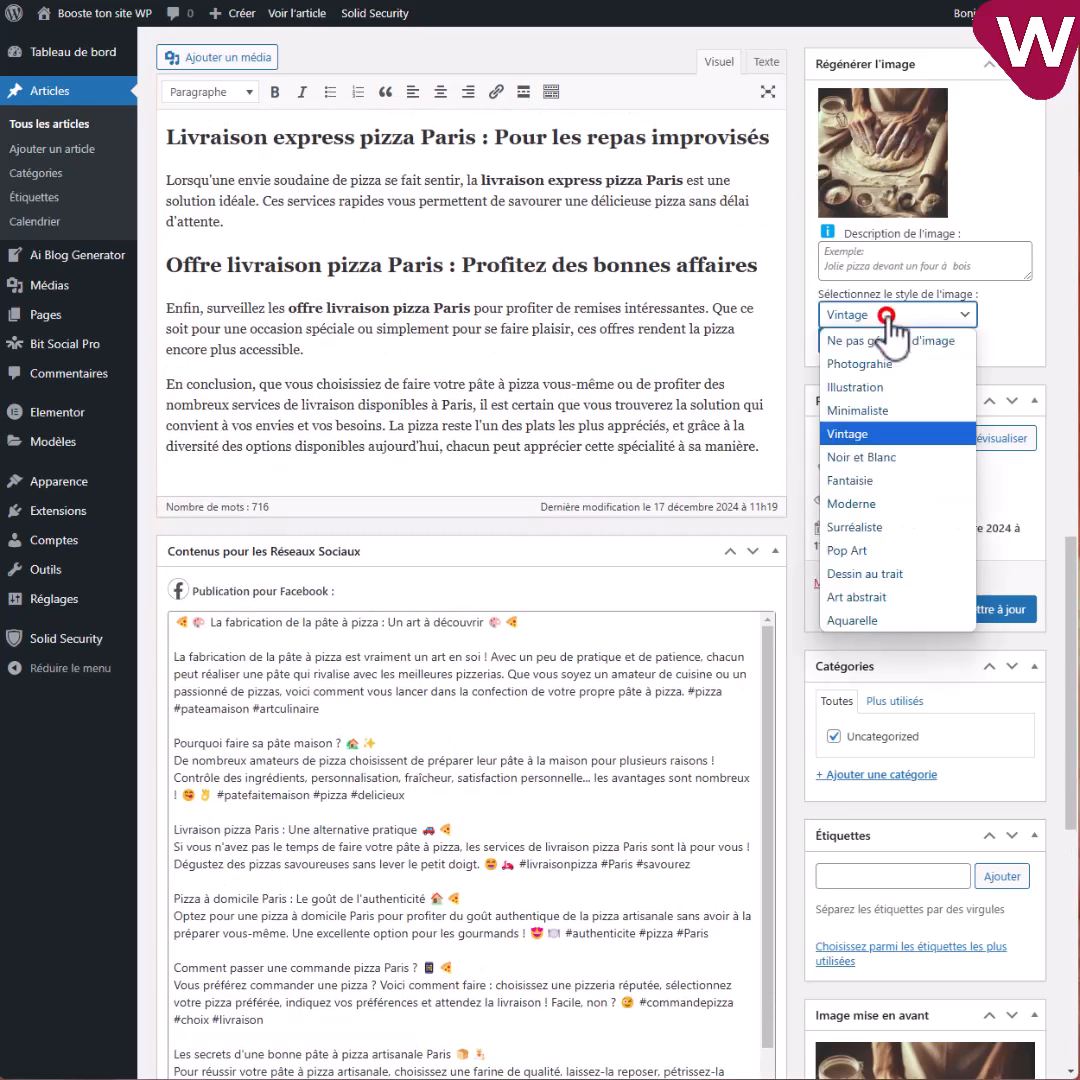
left_click(865, 482)
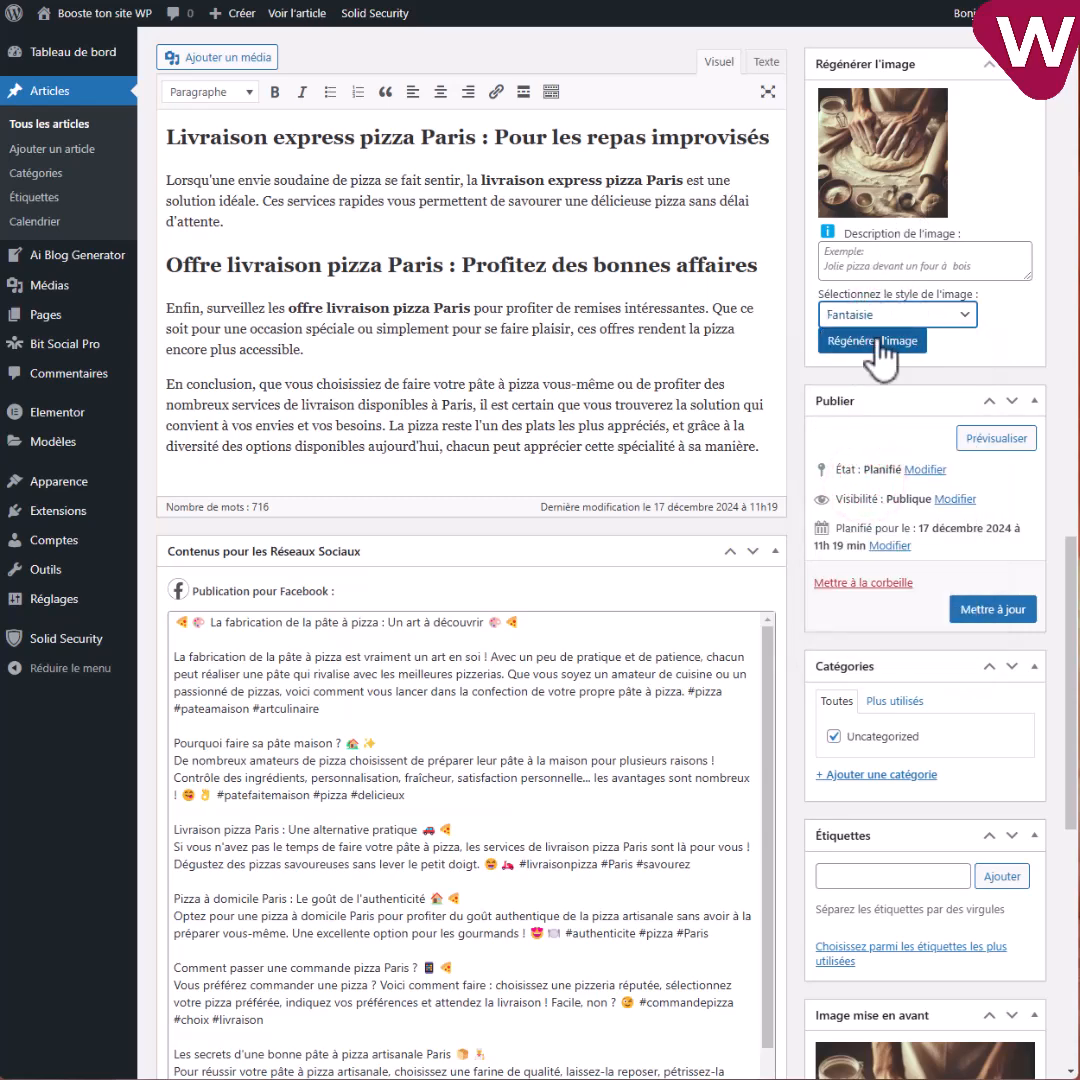
Regenerate the featured image in Fantaisie style and view the new kneading-dough image.
left_click(860, 352)
left_click(604, 104)
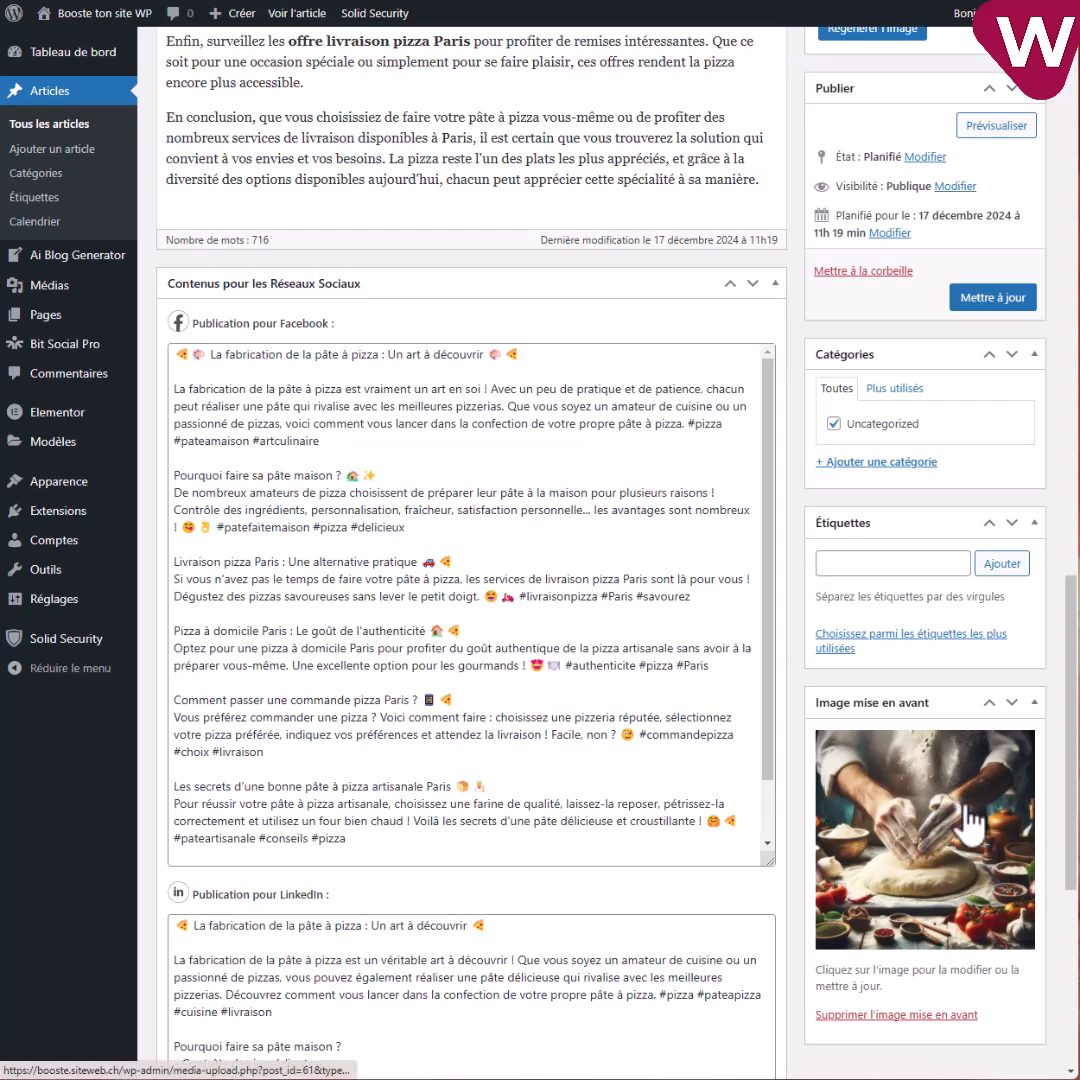
scroll(984, 844, "up", 5)
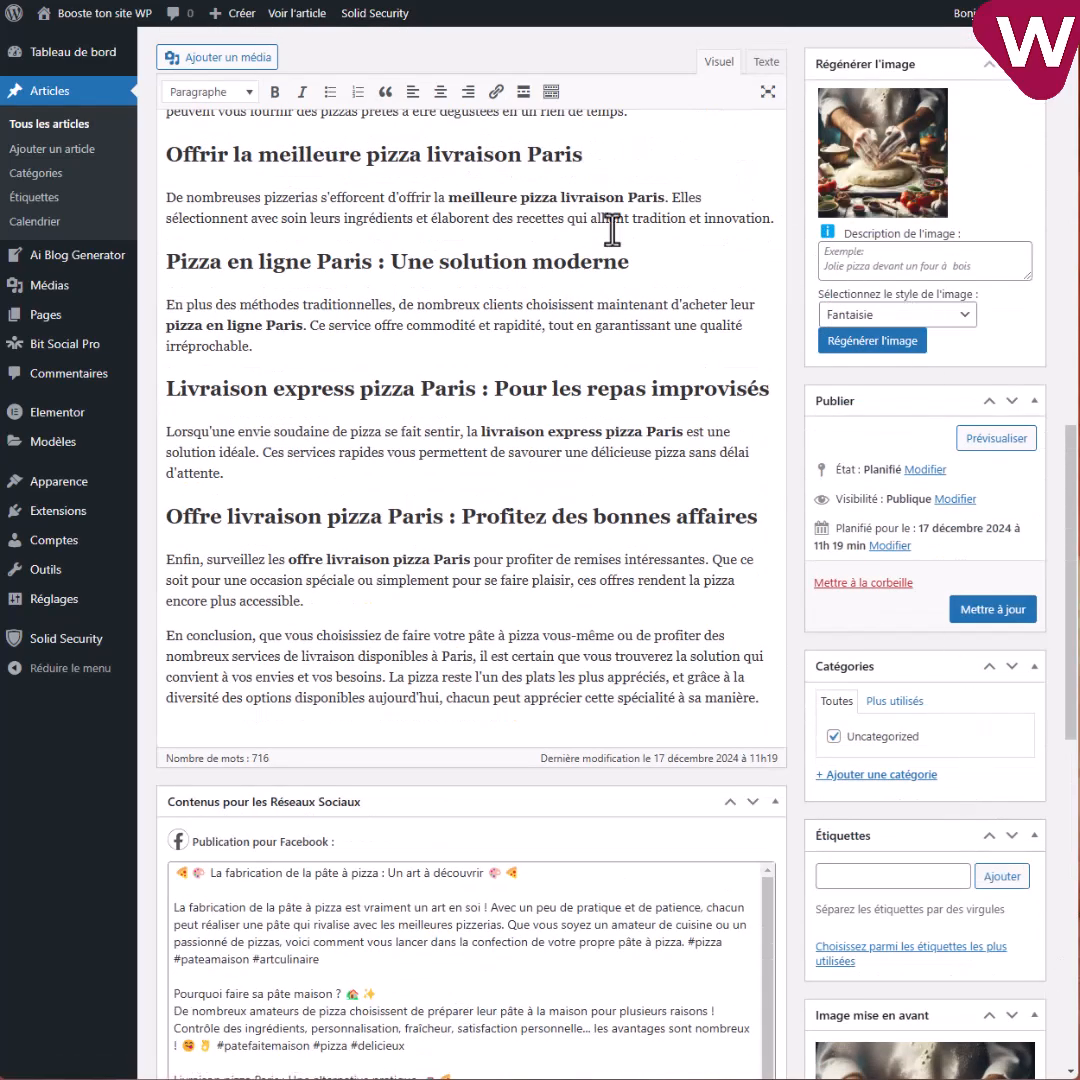
scroll(630, 300, "up", 3)
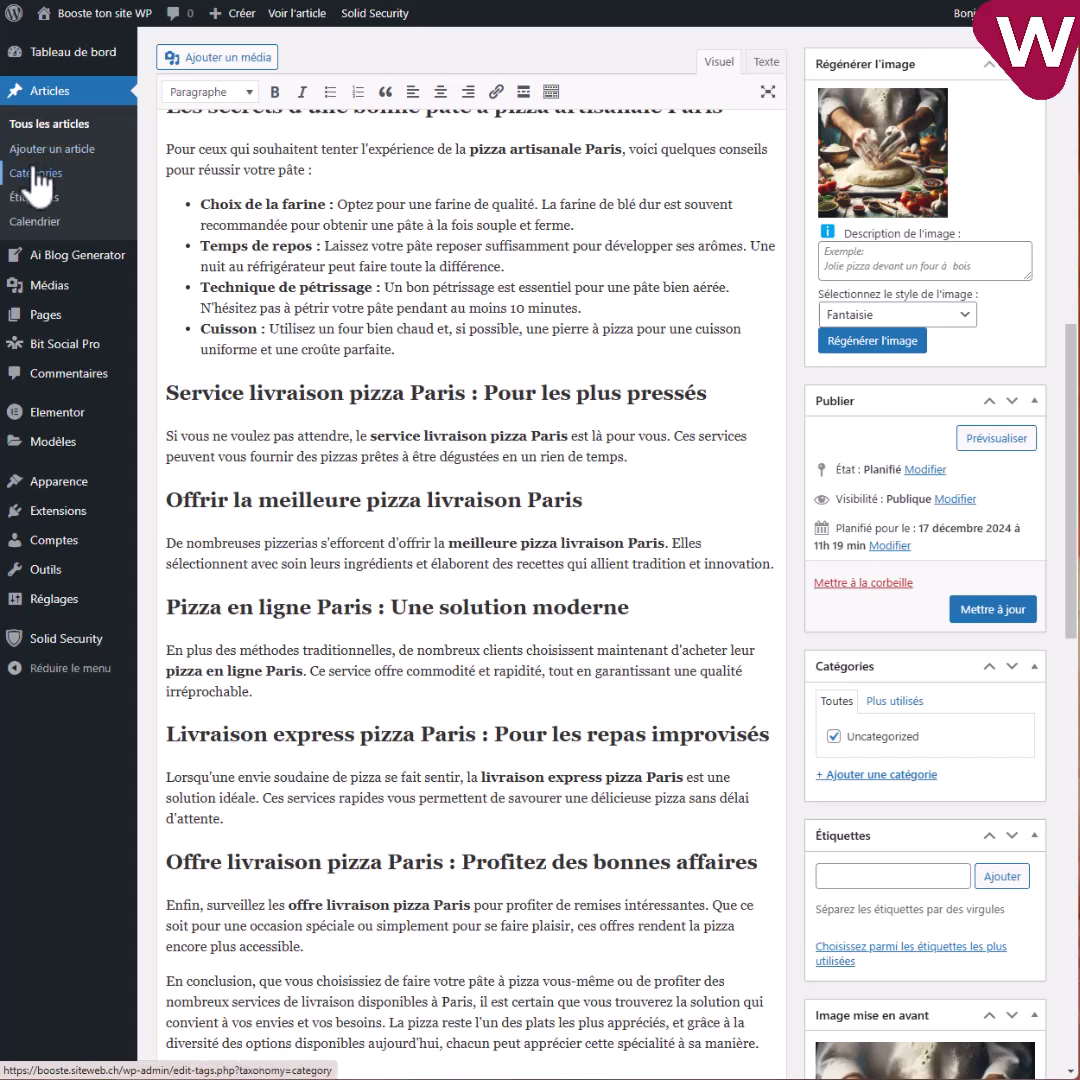
scroll(55, 160, "up", 2)
scroll(60, 180, "up", 1)
In Générer un Blog, delete the planned topic about choosing a delivery pizza.
mouse_move(50, 258)
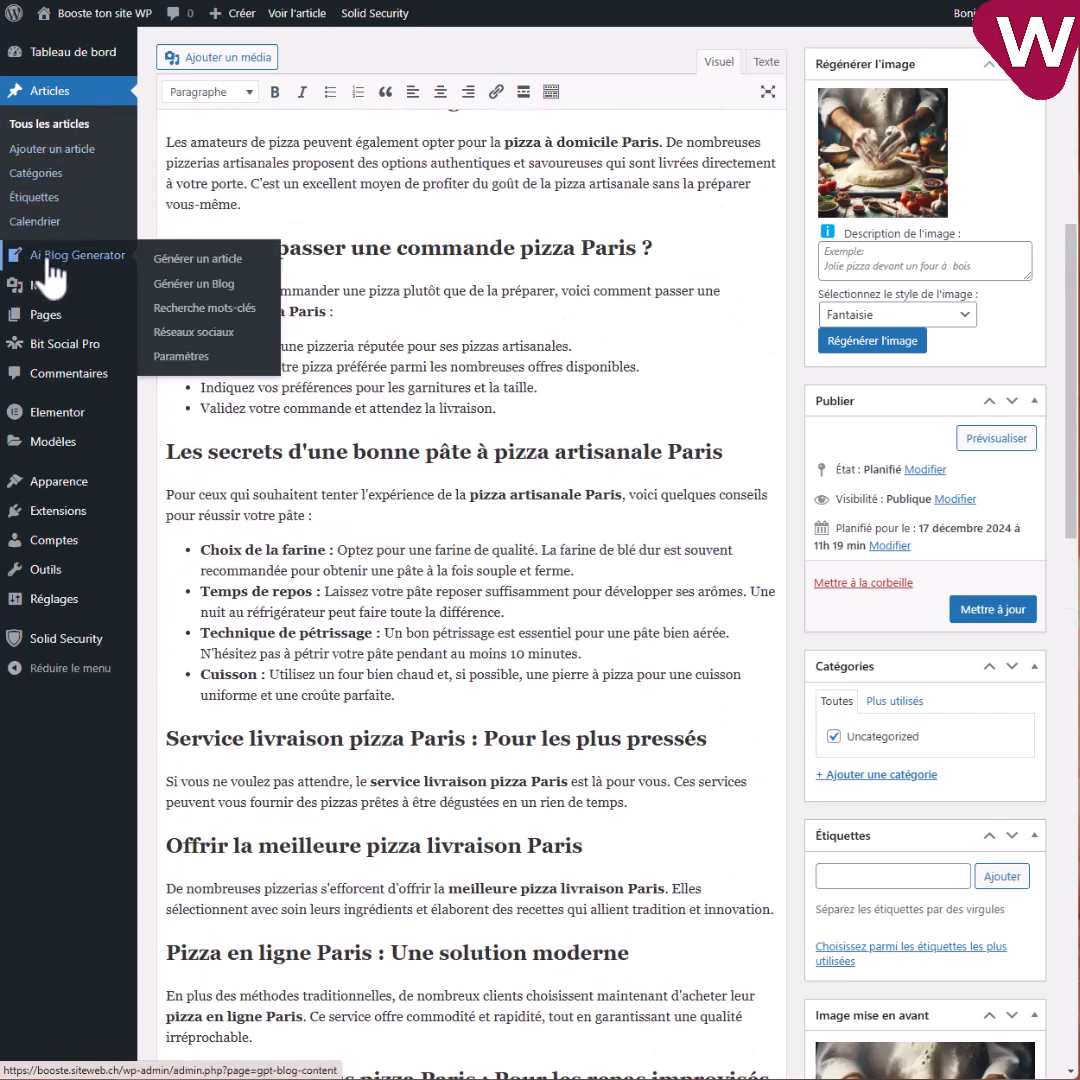
left_click(185, 284)
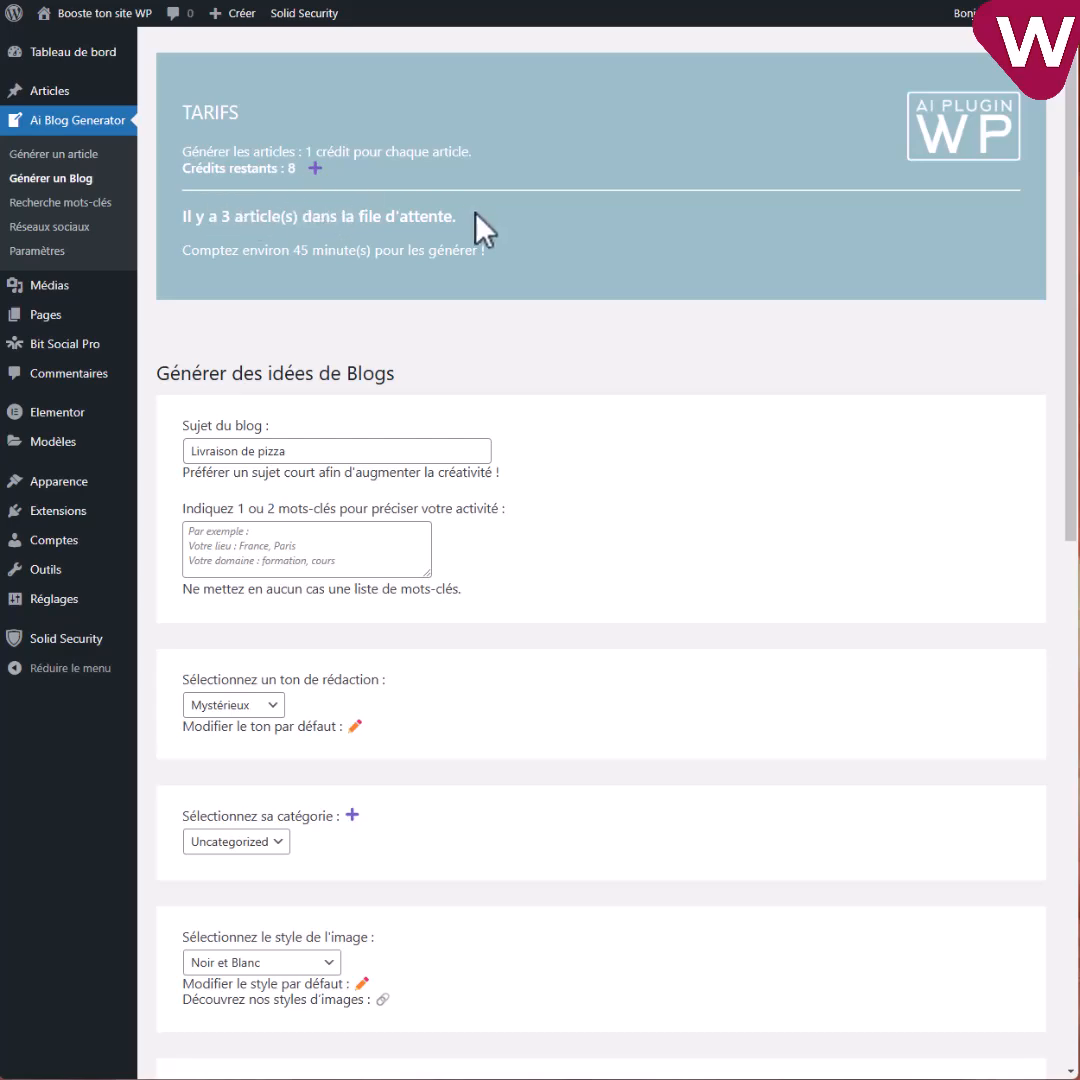
scroll(550, 378, "down", 9)
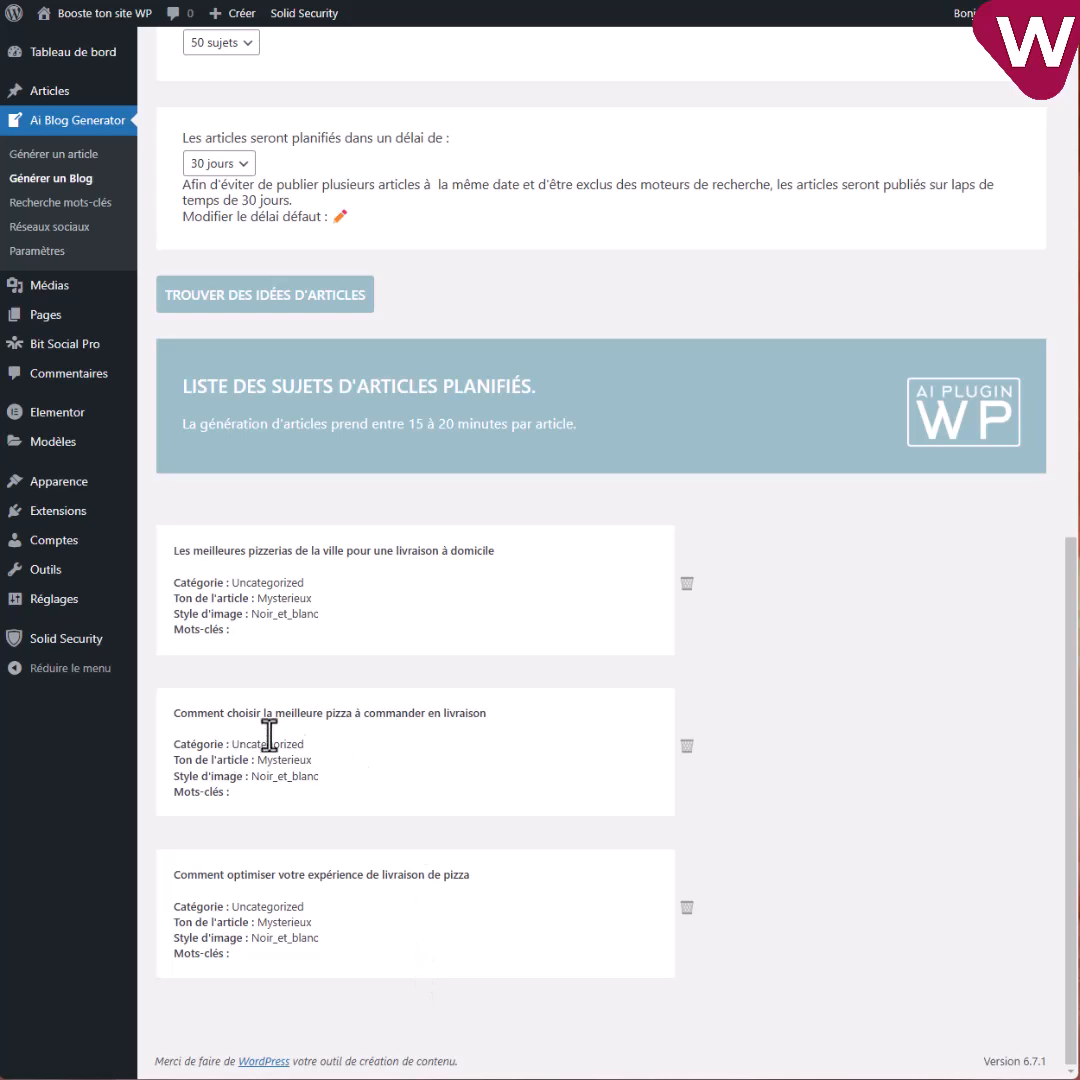
left_click(687, 748)
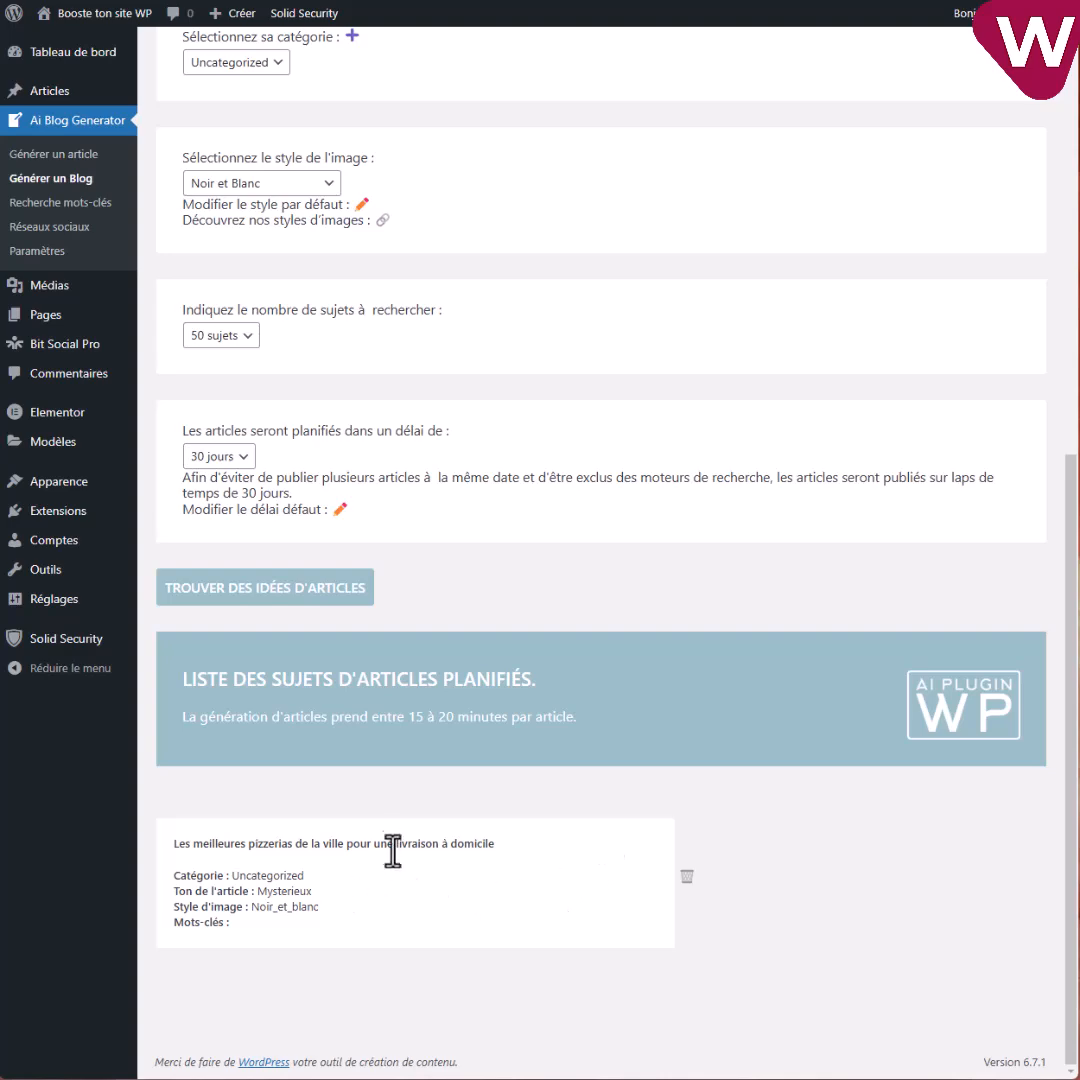
Review the remaining home-delivery pizzerias topic and open the Réseaux sociaux guide.
scroll(472, 607, "up", 8)
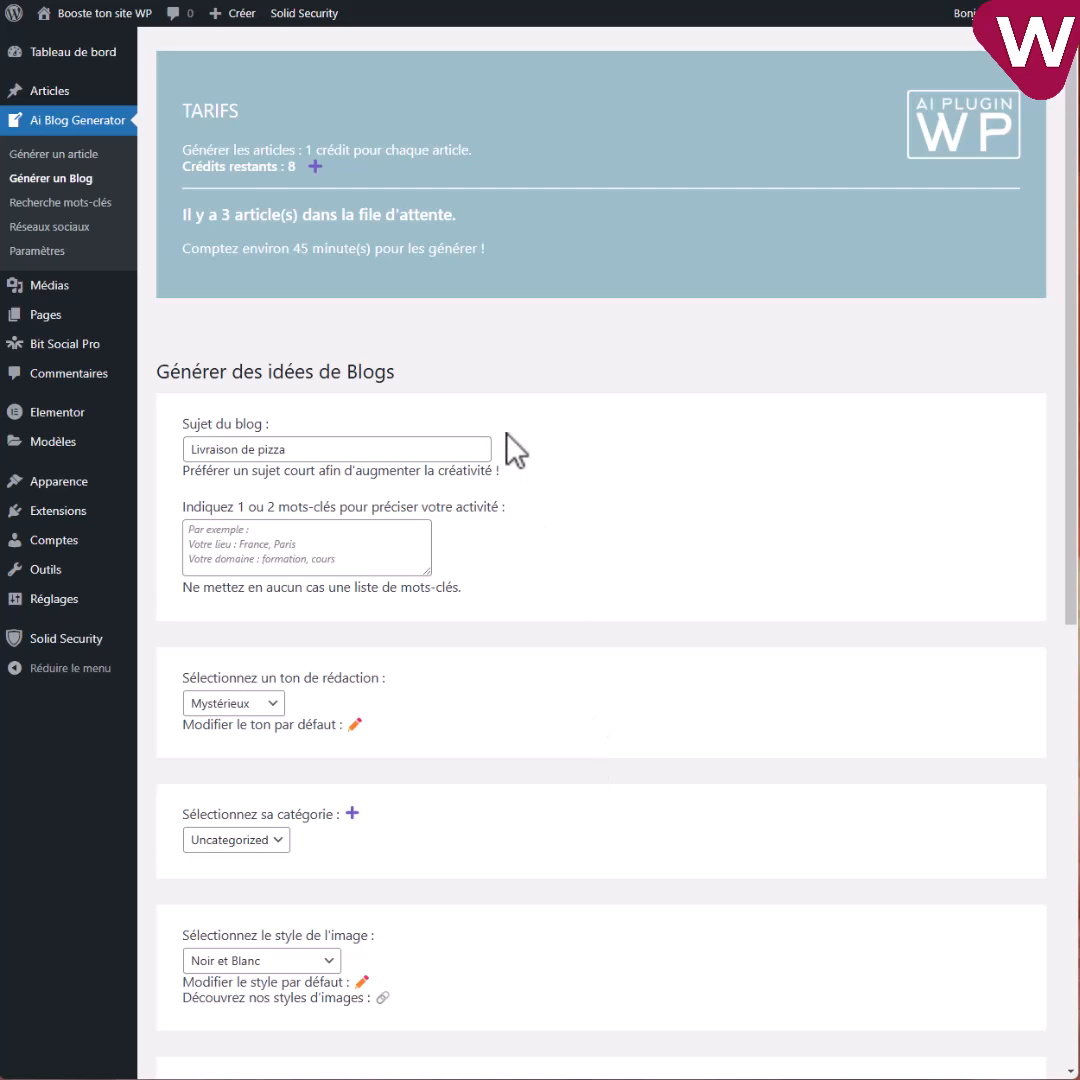
scroll(511, 628, "down", 4)
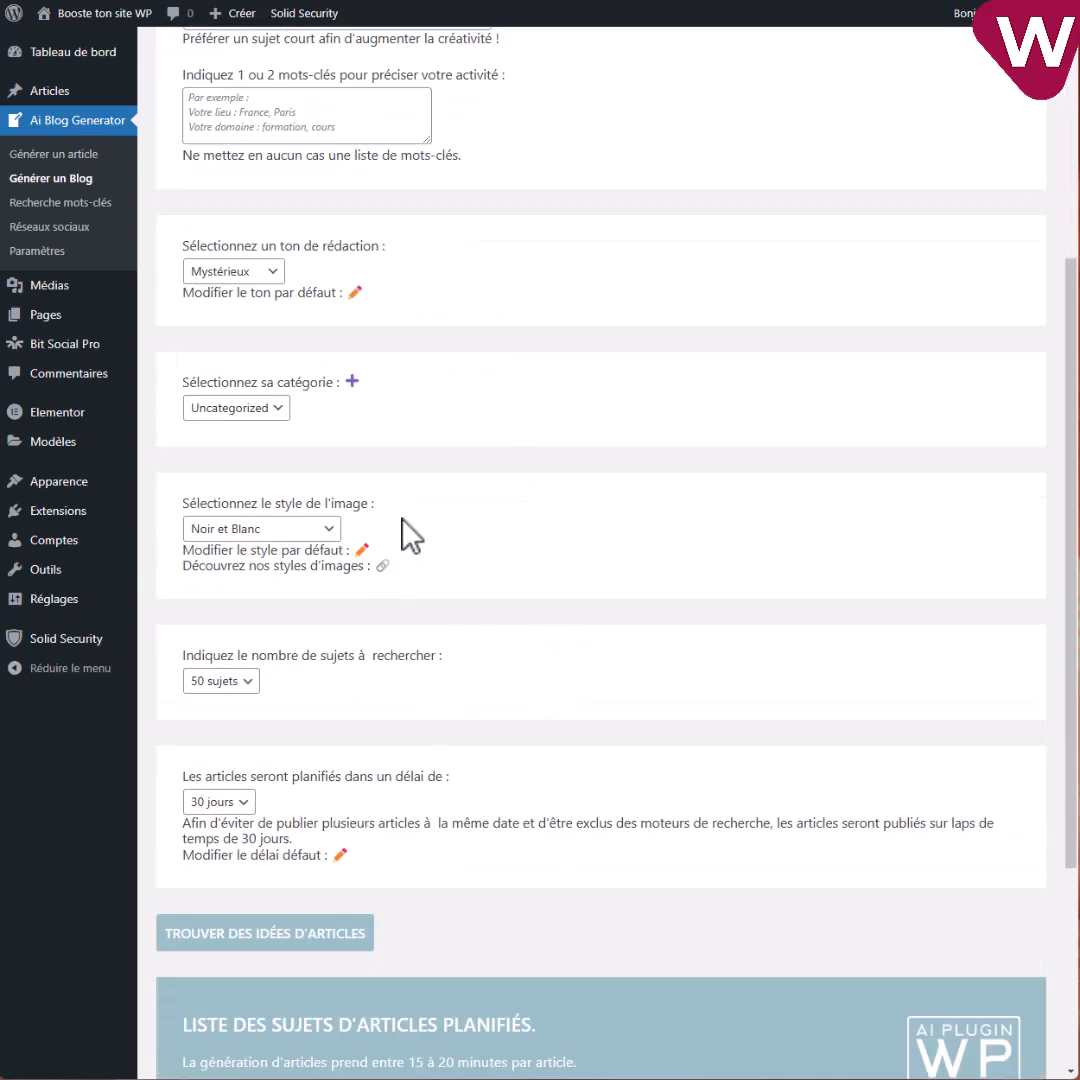
left_click(45, 230)
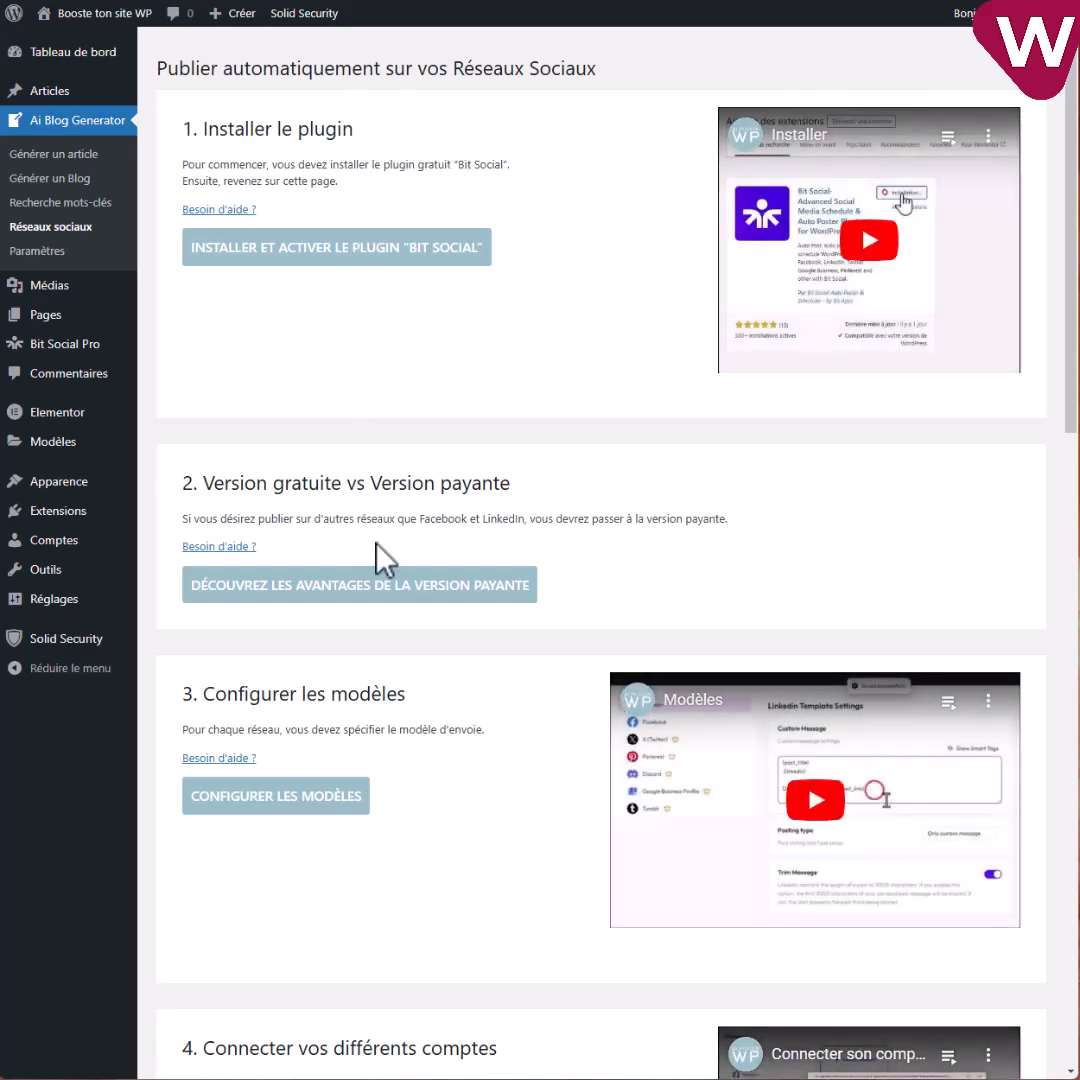
Skim the Réseaux sociaux guide, then open Bit Social Pro from the admin sidebar.
scroll(520, 870, "down", 3)
scroll(524, 950, "down", 1)
scroll(510, 920, "up", 4)
scroll(560, 665, "down", 3)
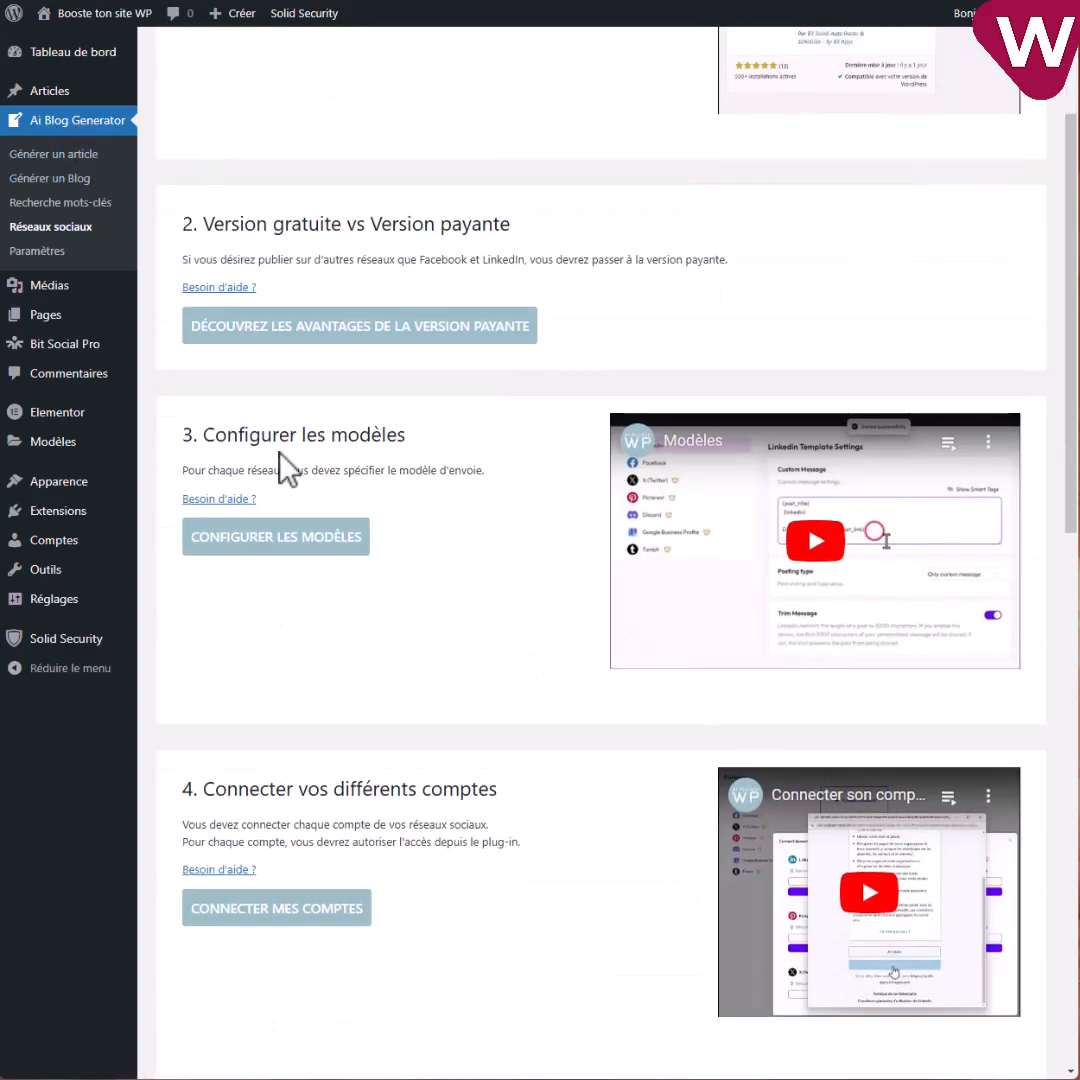
scroll(290, 510, "up", 3)
mouse_move(84, 357)
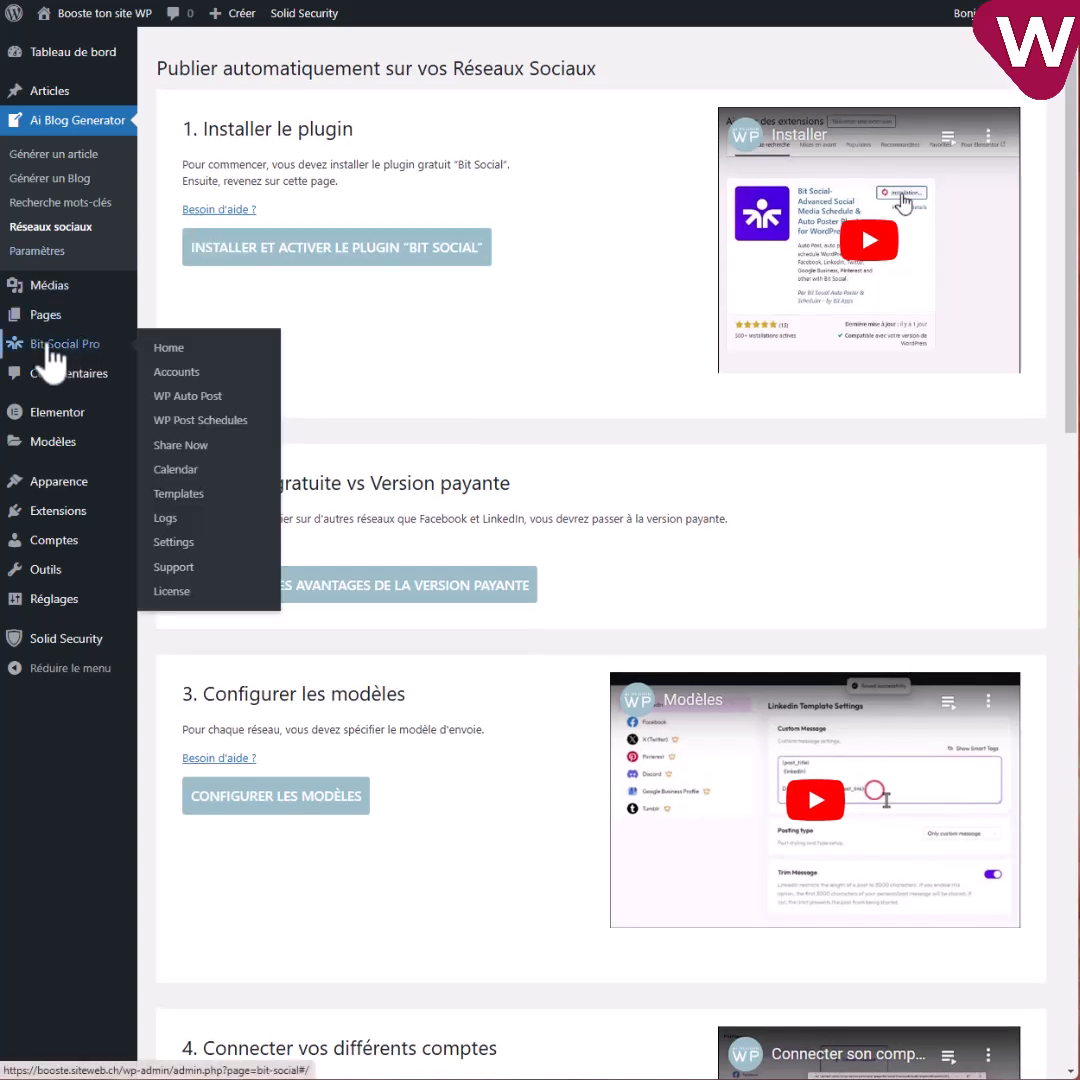
left_click(67, 344)
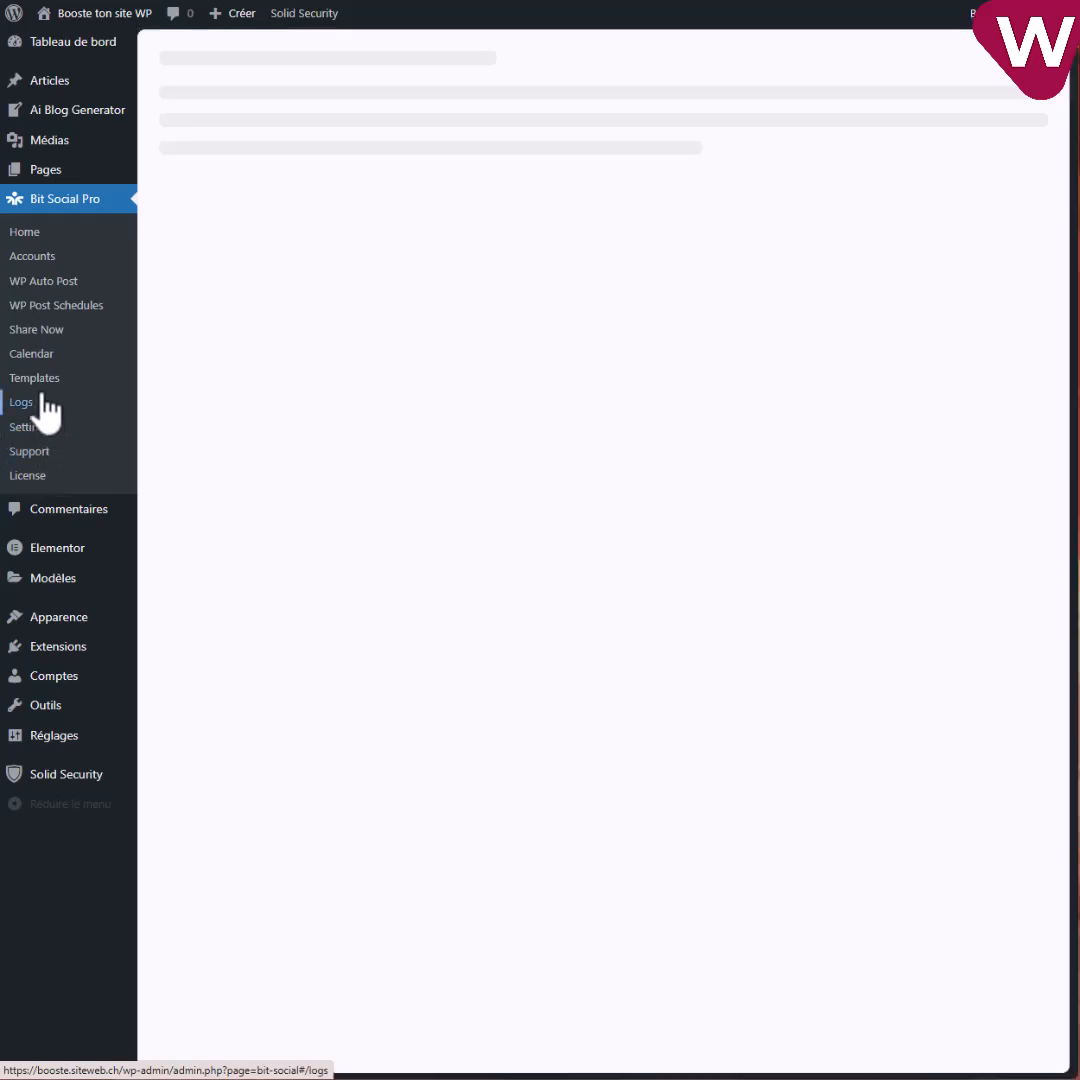
Open Bit Social Templates and bring up the Facebook template's custom message and smart tags.
left_click(36, 381)
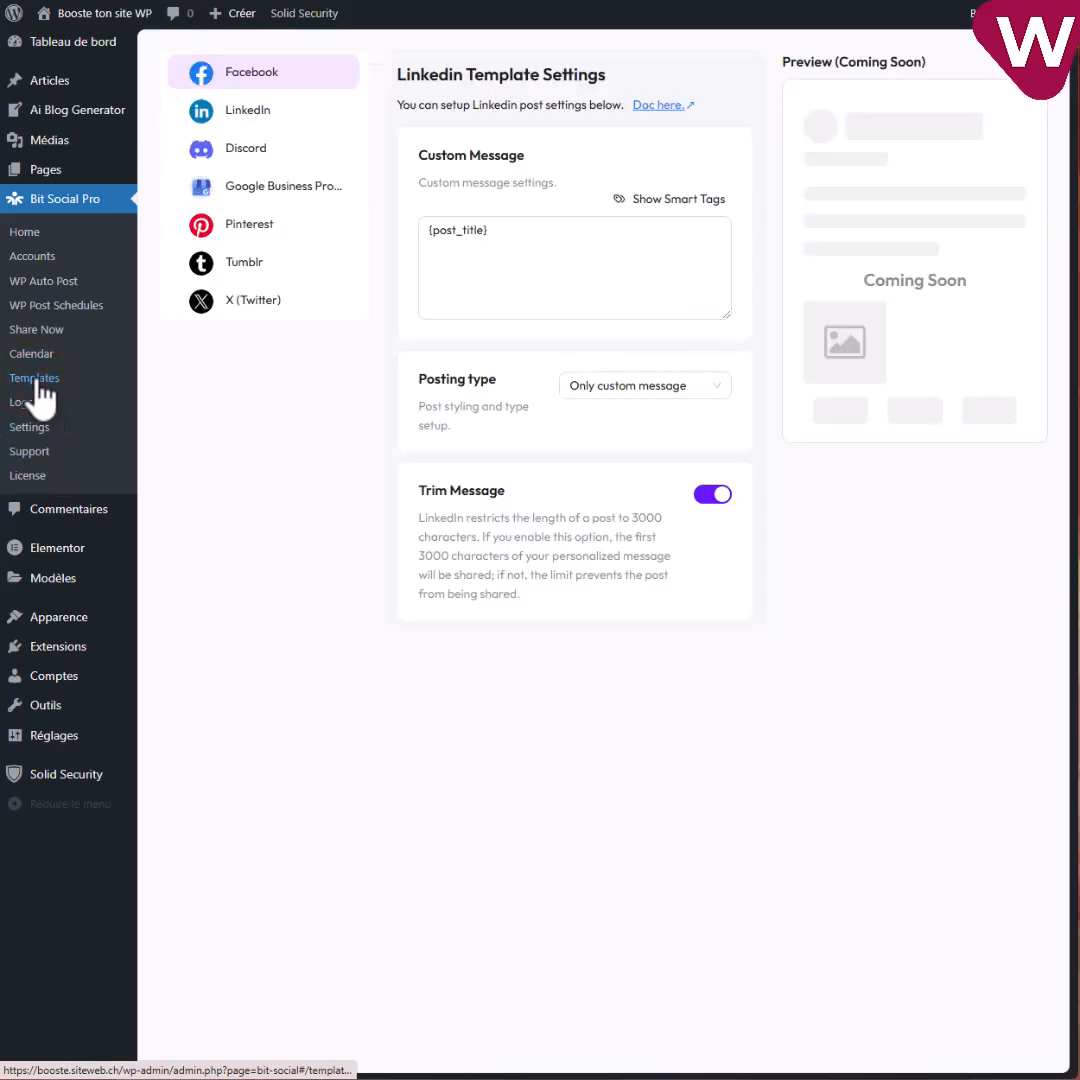
left_click(259, 116)
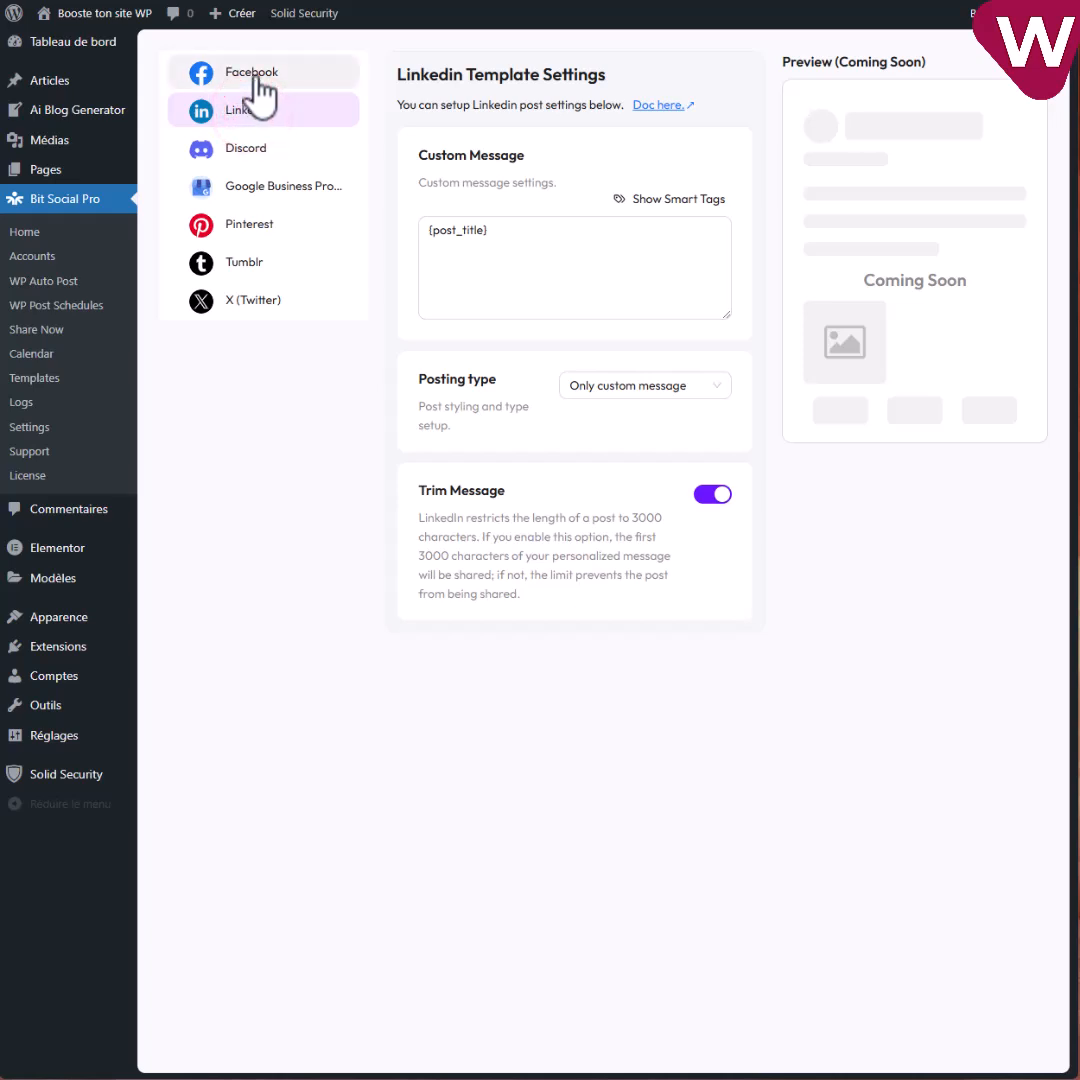
left_click(256, 80)
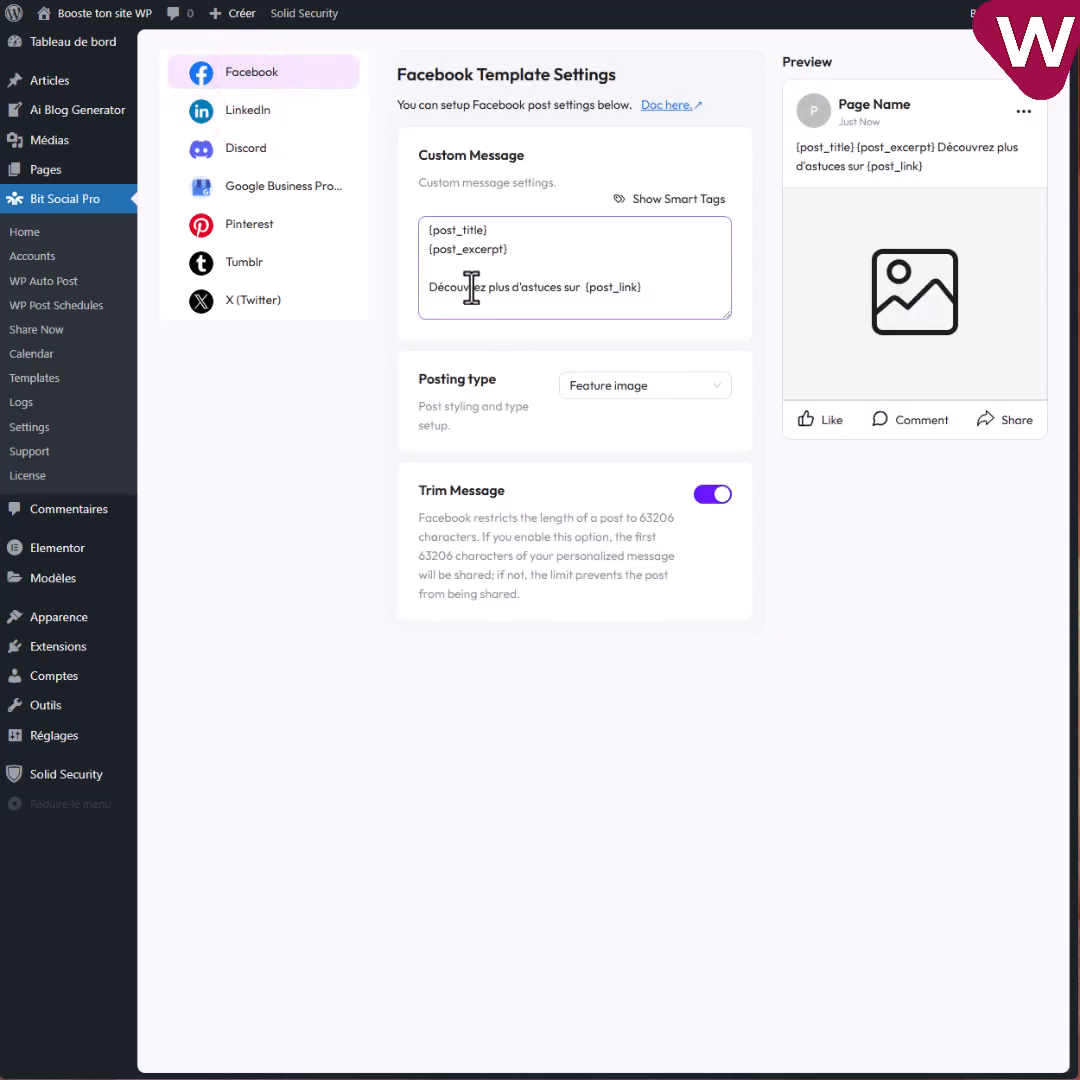
left_click_drag(515, 249, 424, 251)
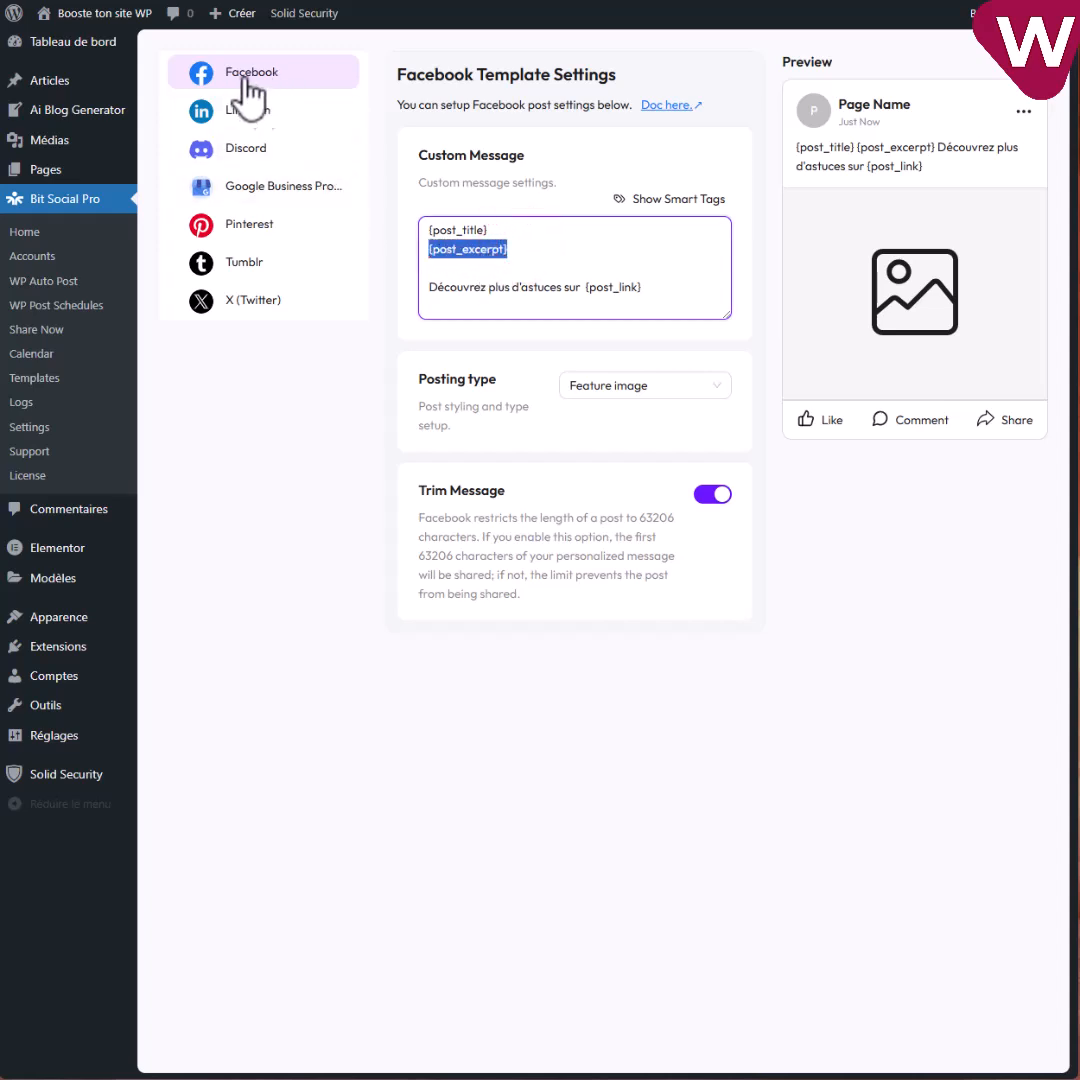
left_click(535, 238)
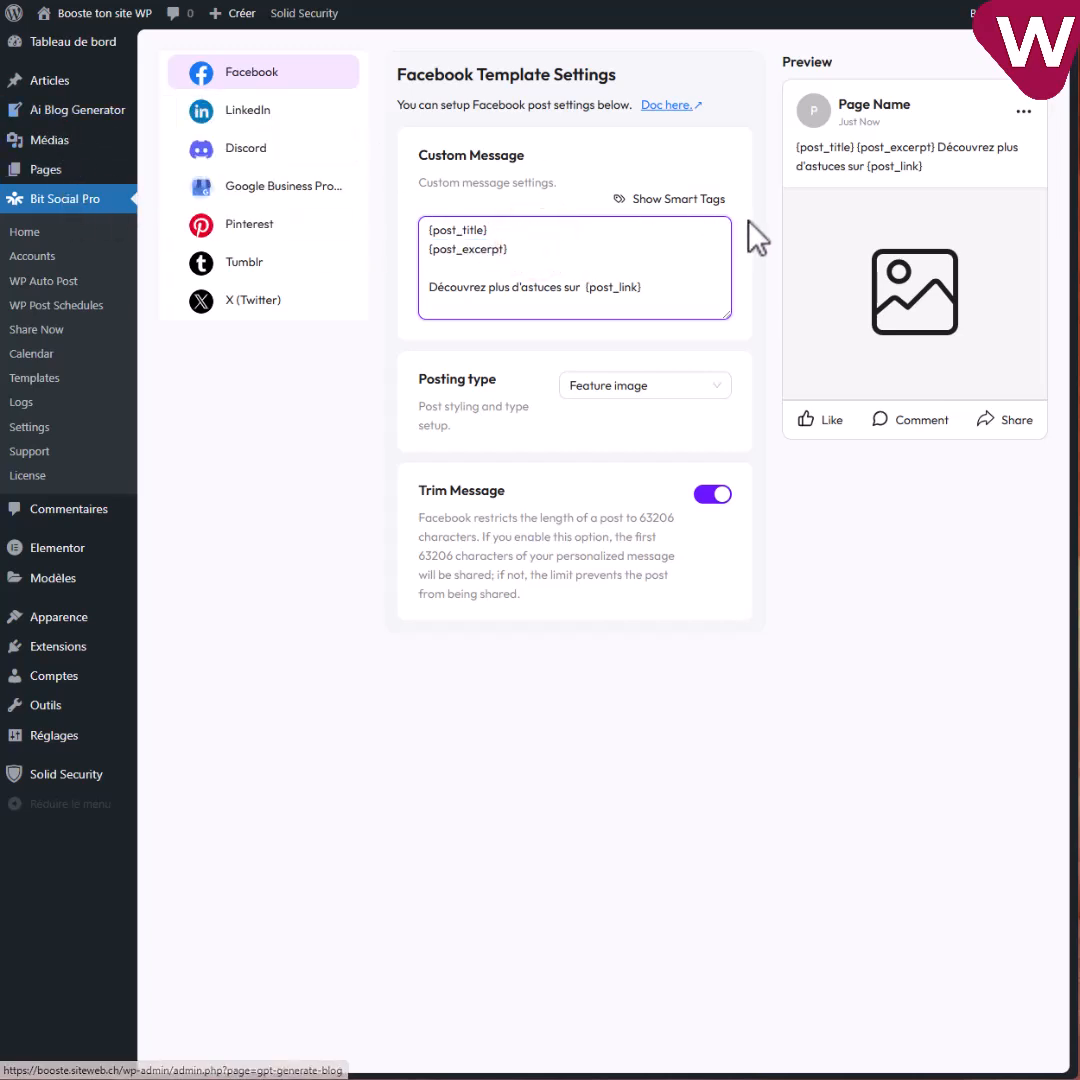
left_click(686, 201)
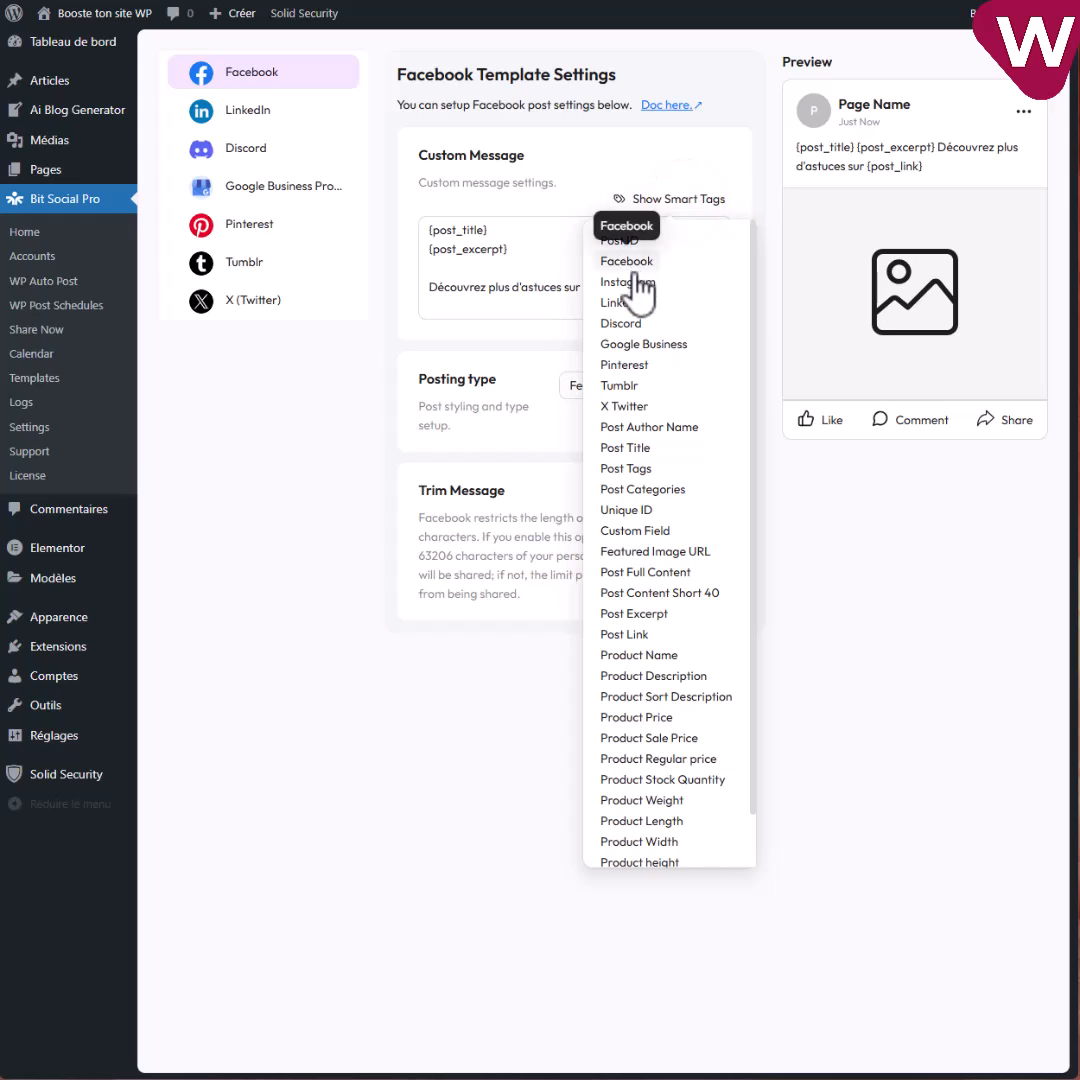
left_click(512, 288)
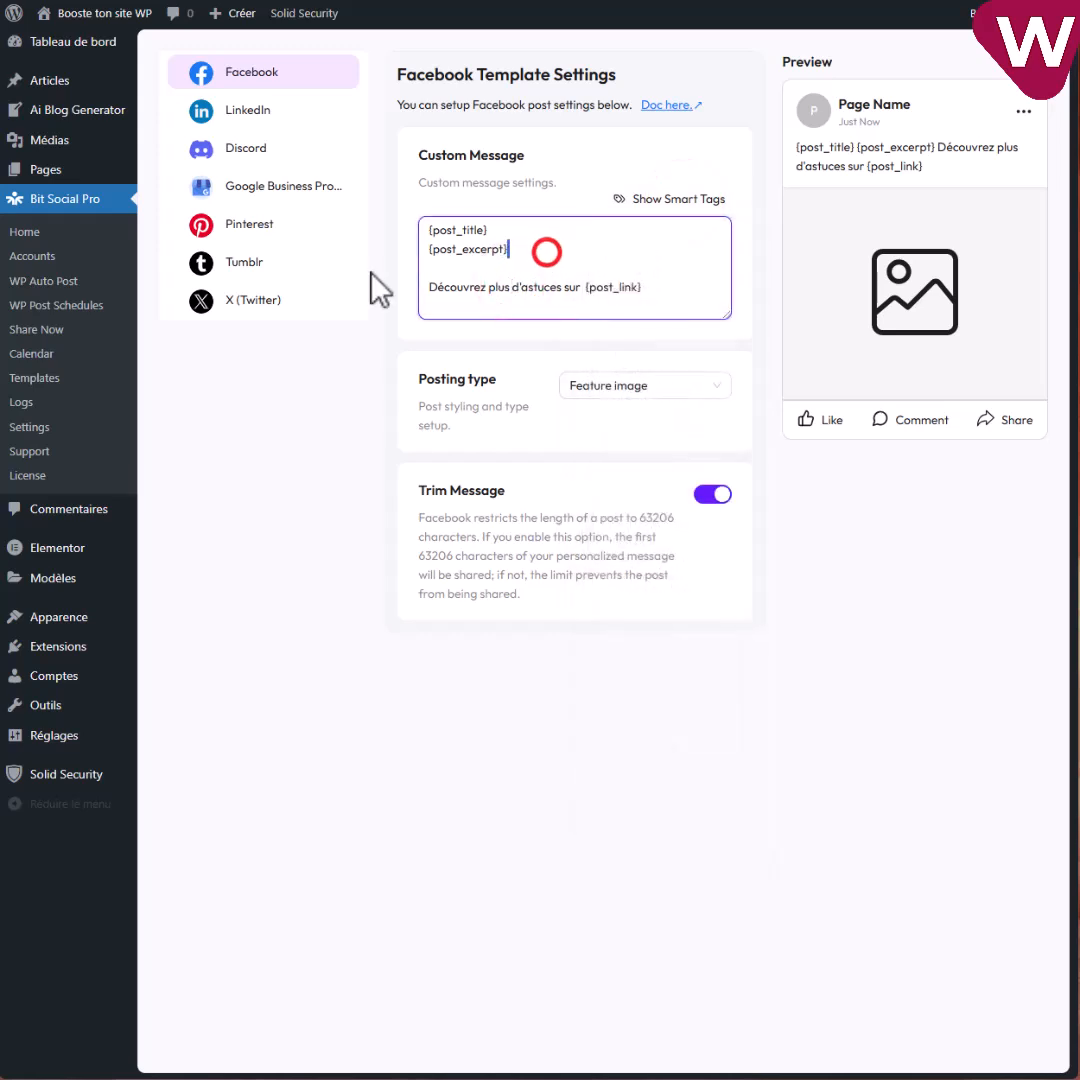
Replace {post_excerpt} with the {facebook} smart tag on the message's second line.
left_click_drag(547, 252, 378, 254)
key("BackSpace")
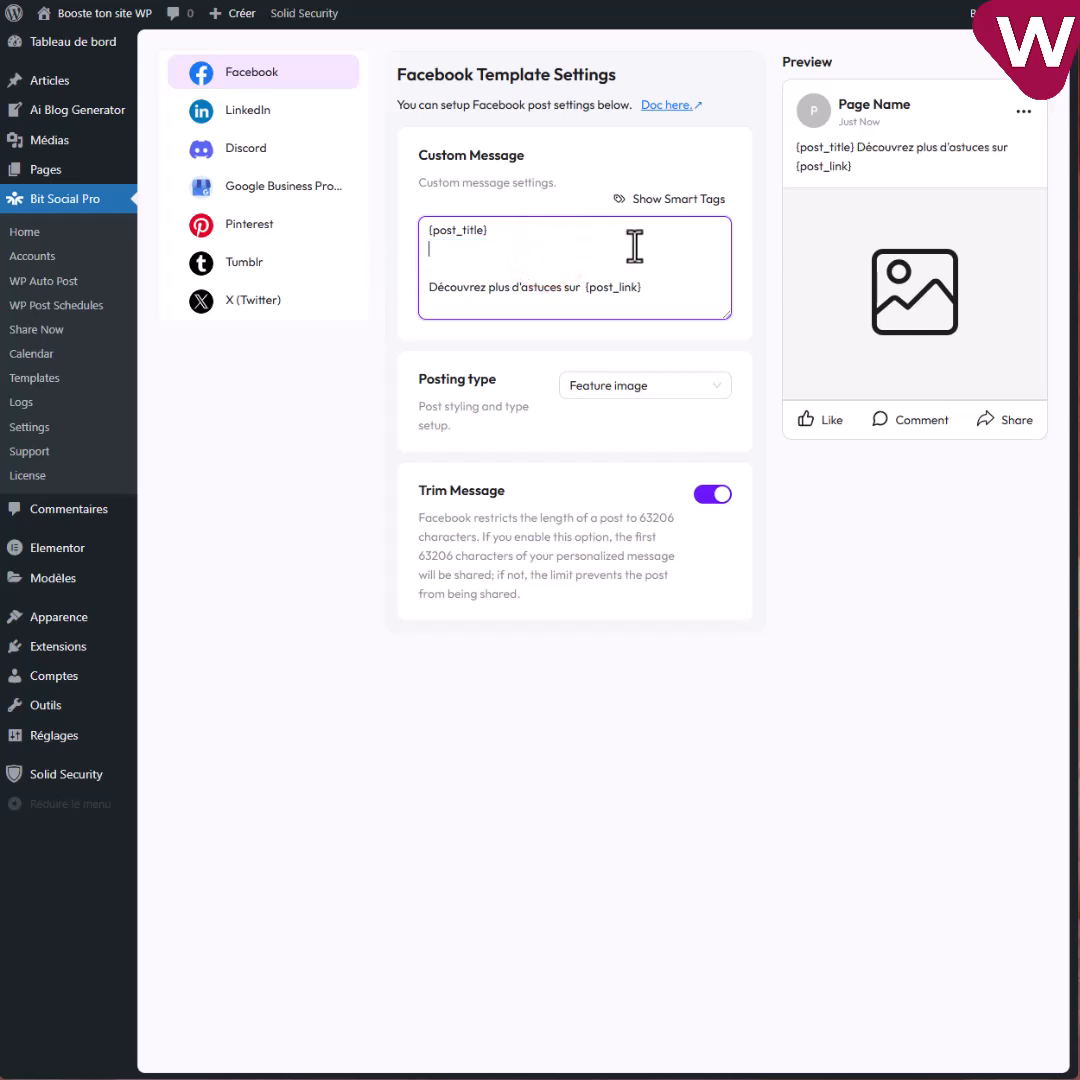
left_click(680, 201)
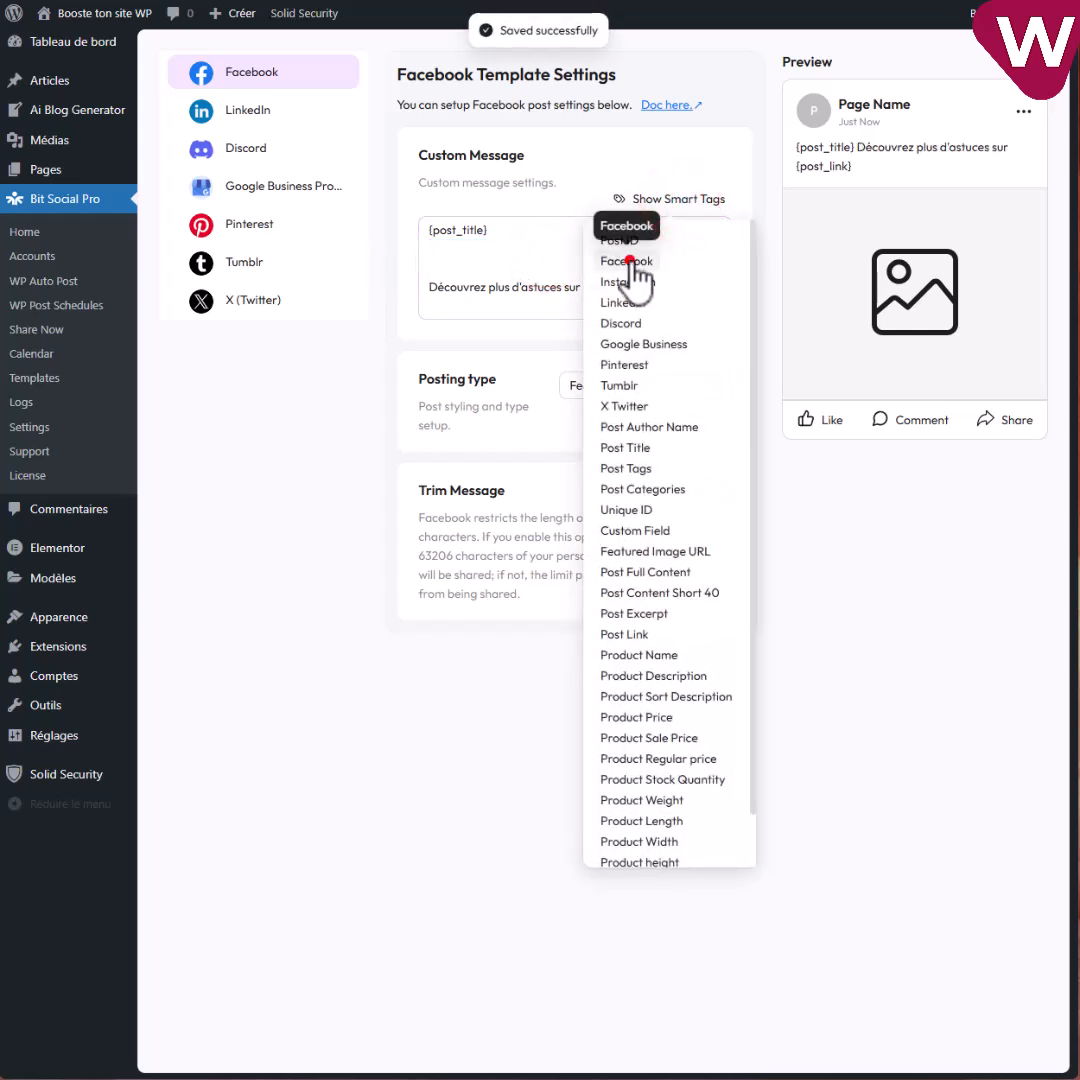
left_click(551, 229)
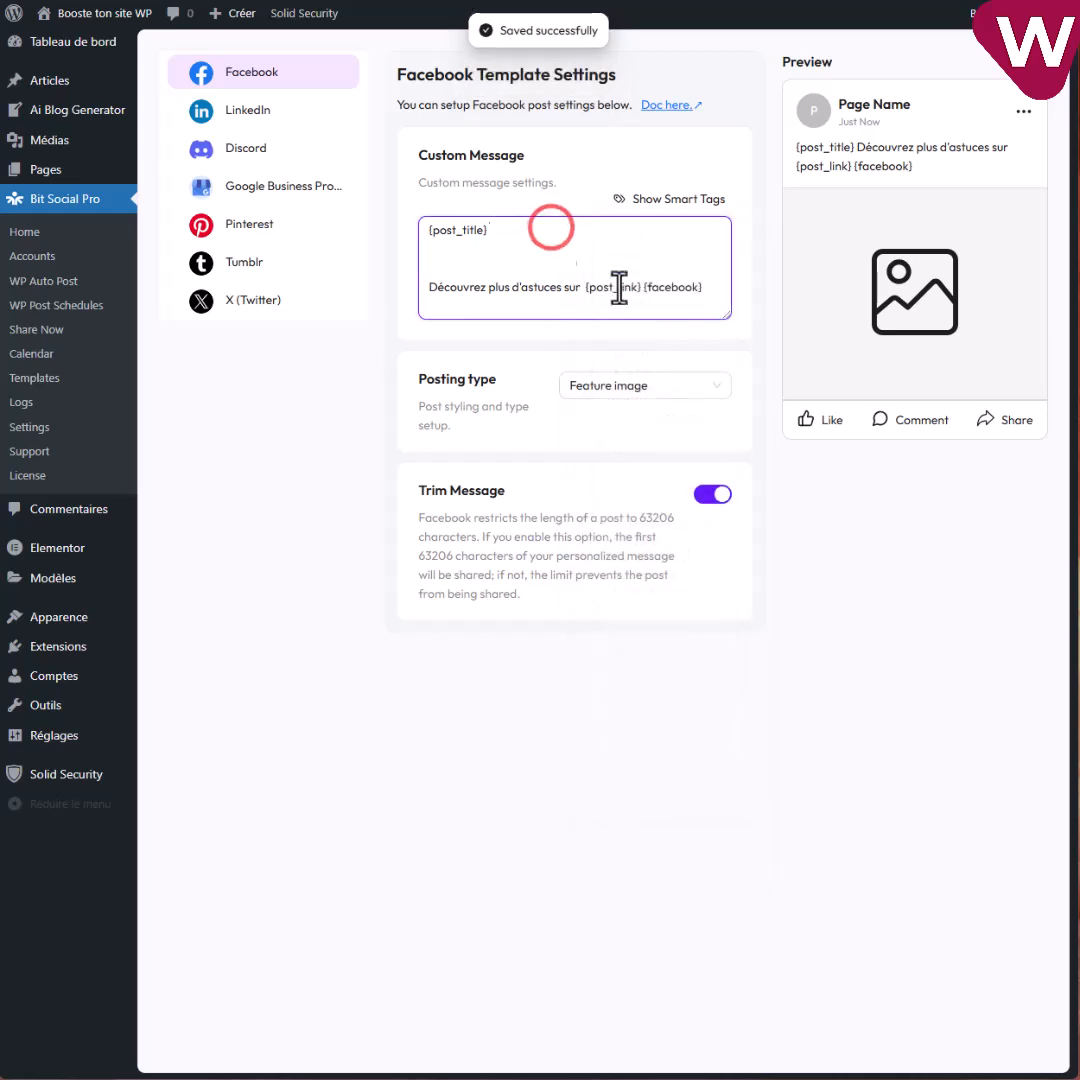
left_click_drag(640, 288, 656, 253)
left_click(651, 251)
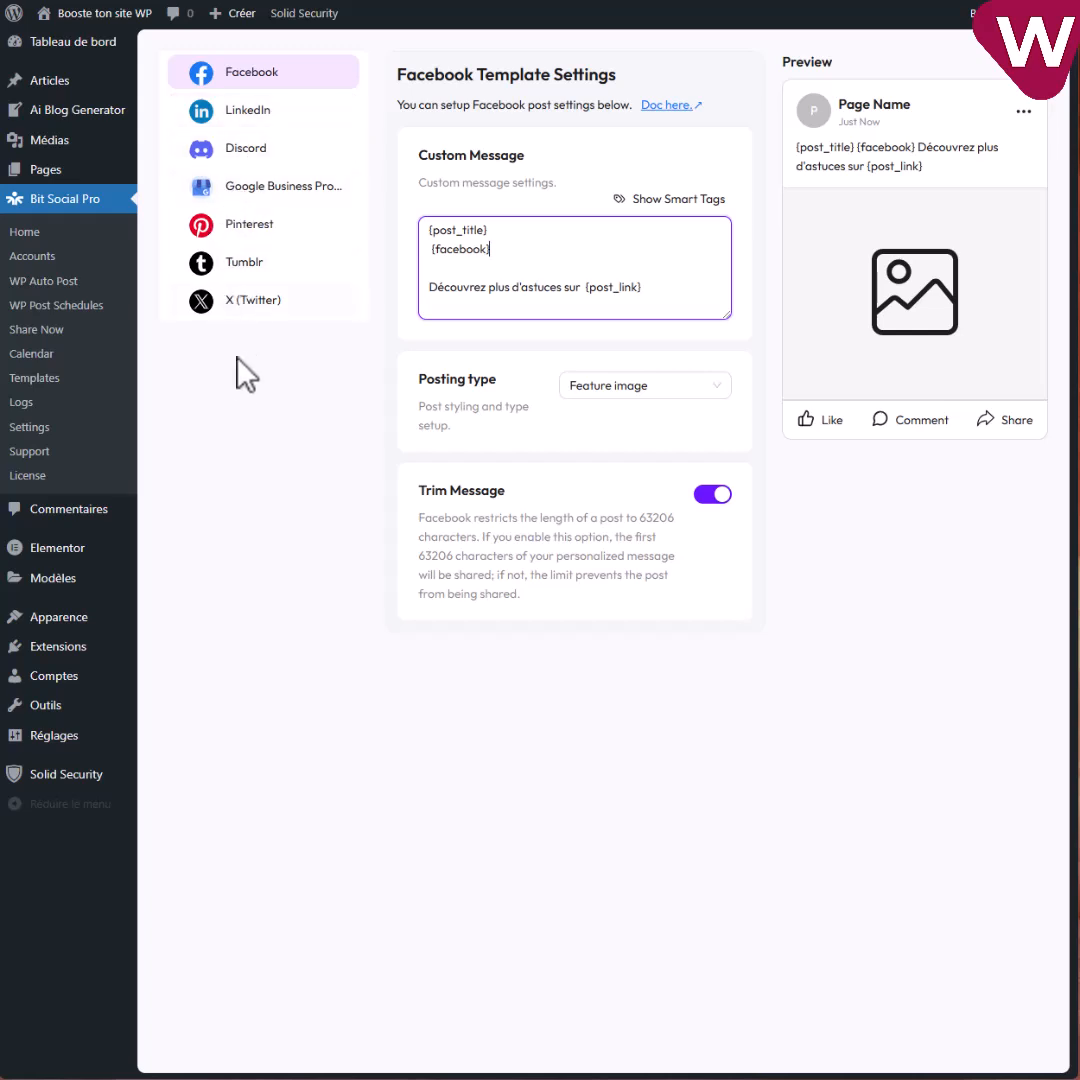
left_click(668, 224)
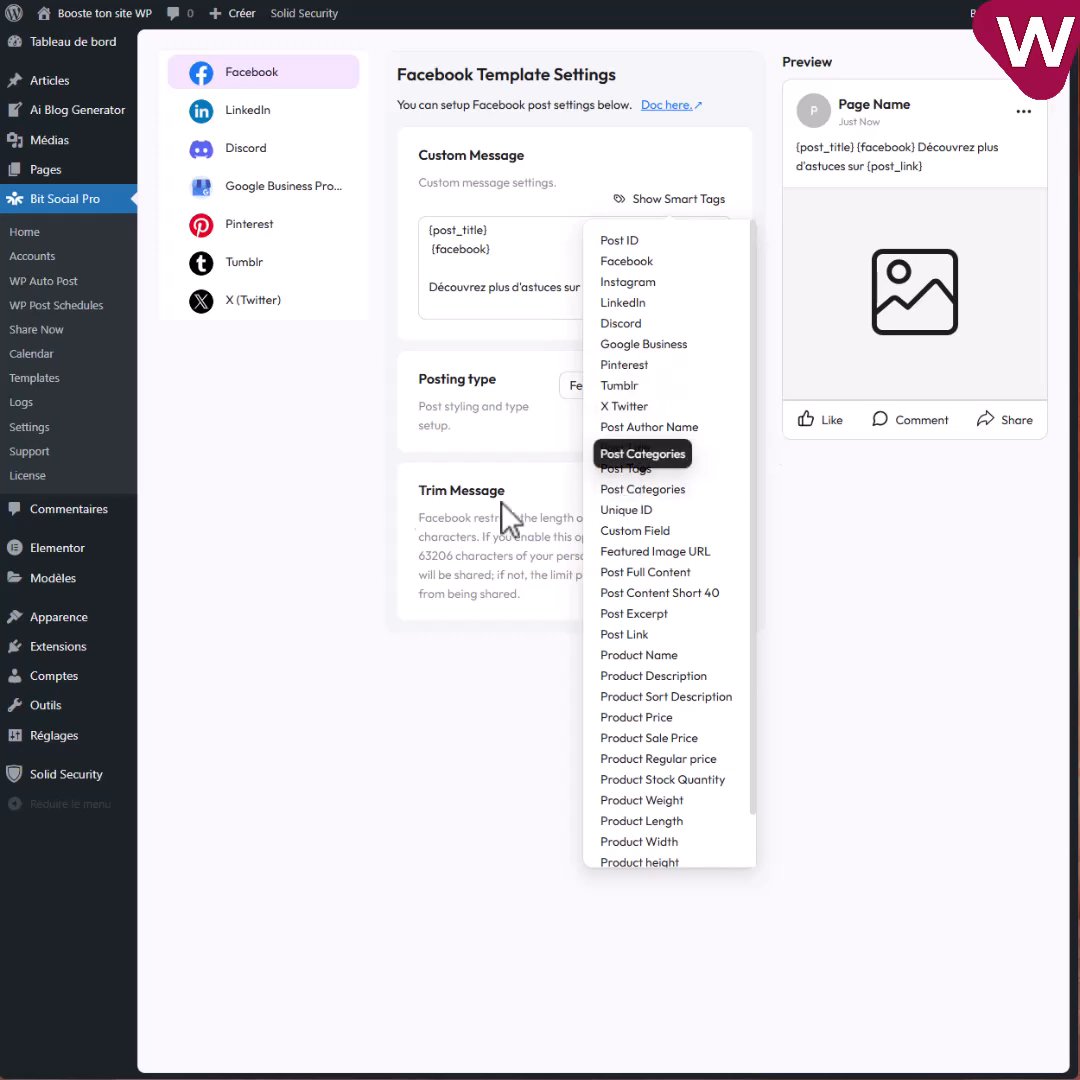
left_click(325, 425)
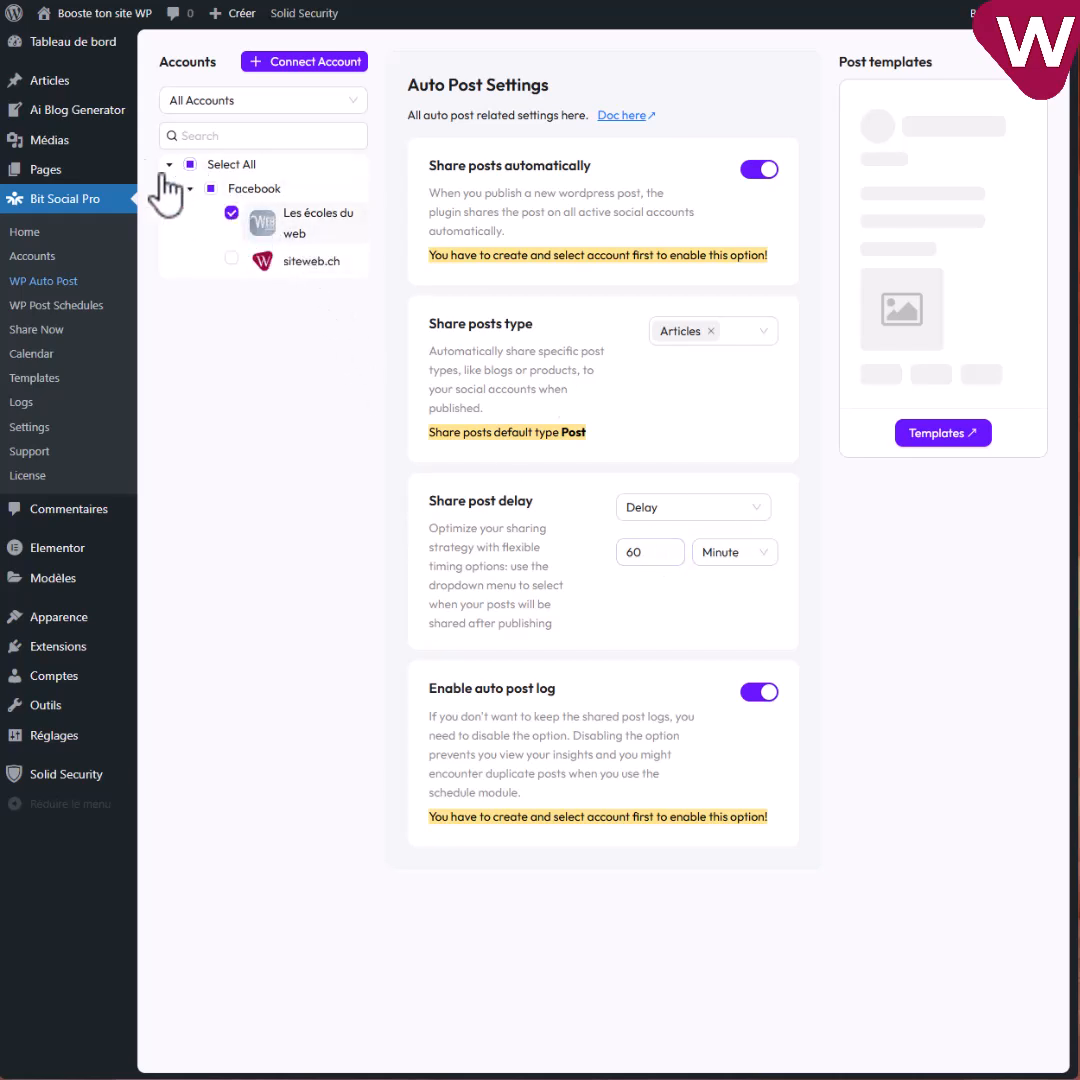
mouse_move(60, 88)
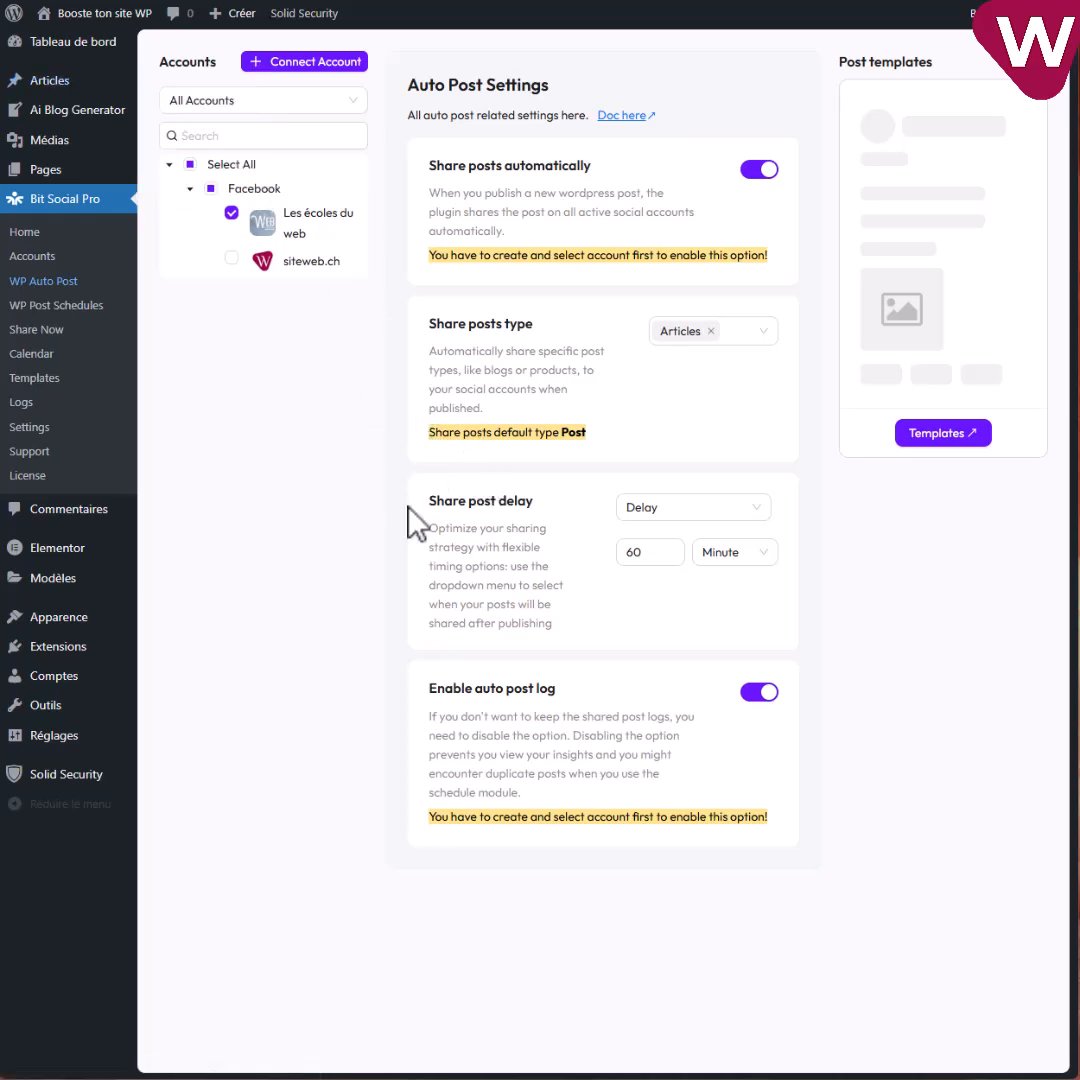
scroll(200, 300, "down", 1)
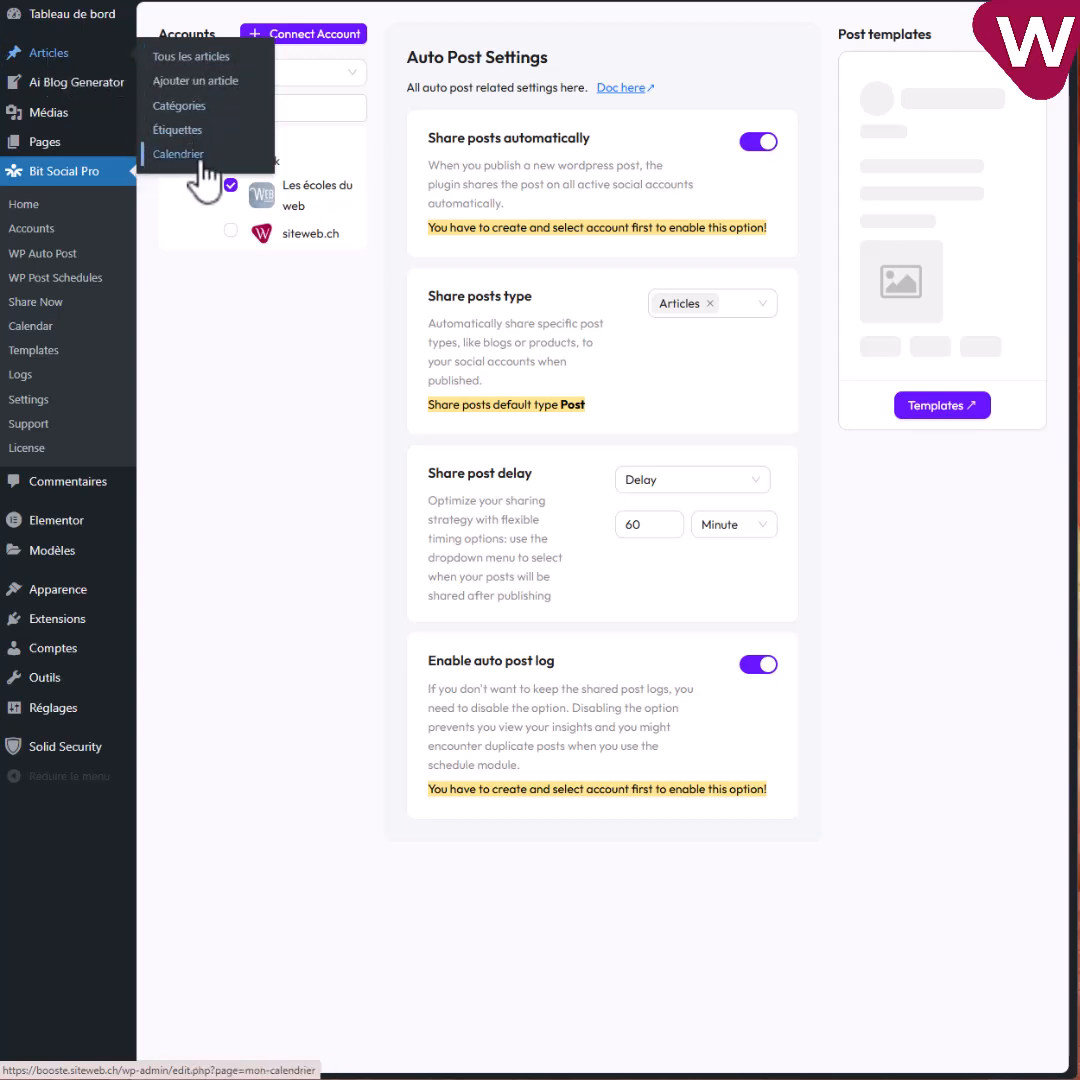
View the three scheduled December 2024 pizza articles in the Articles Calendrier.
mouse_move(118, 88)
left_click(180, 155)
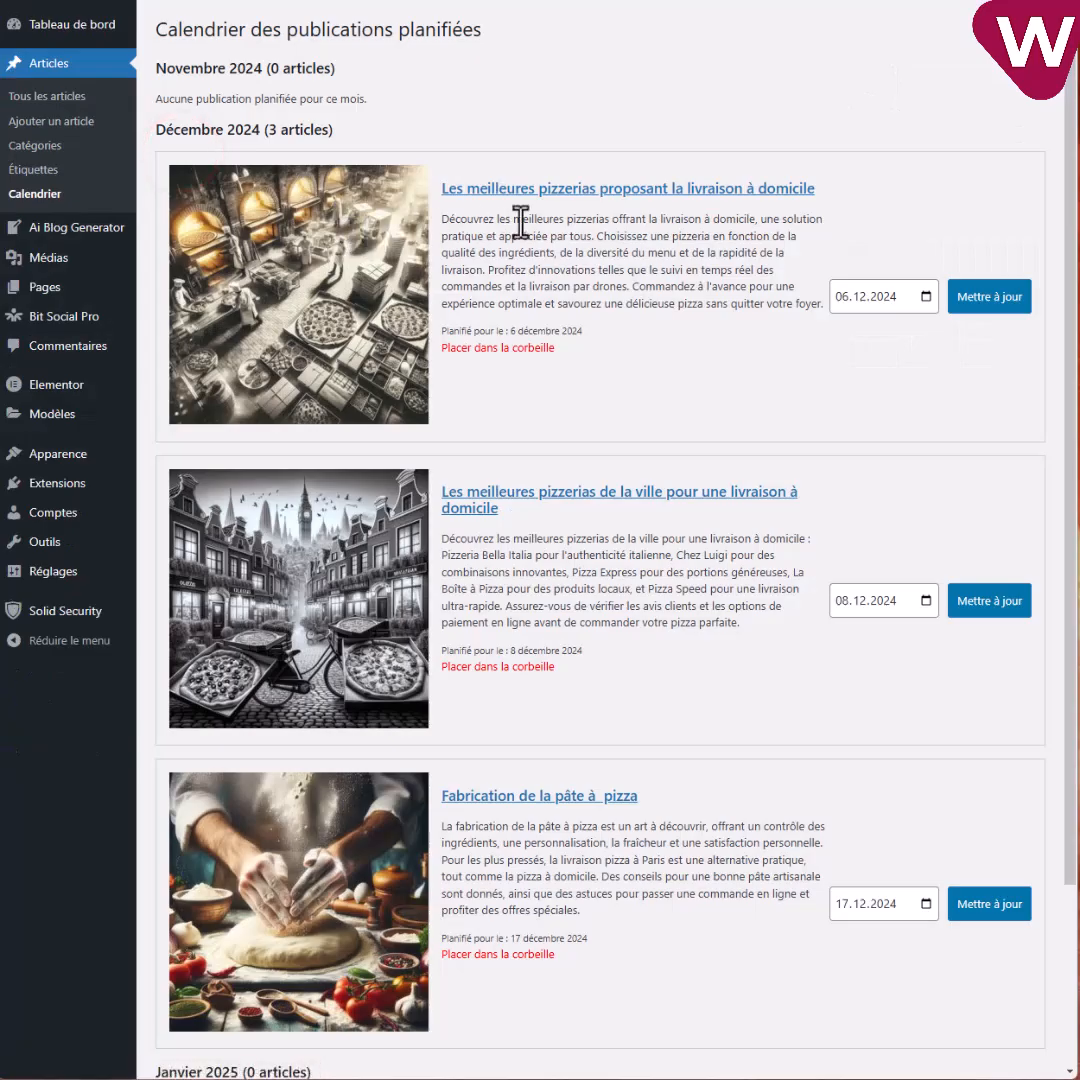
scroll(560, 300, "down", 3)
scroll(631, 450, "up", 3)
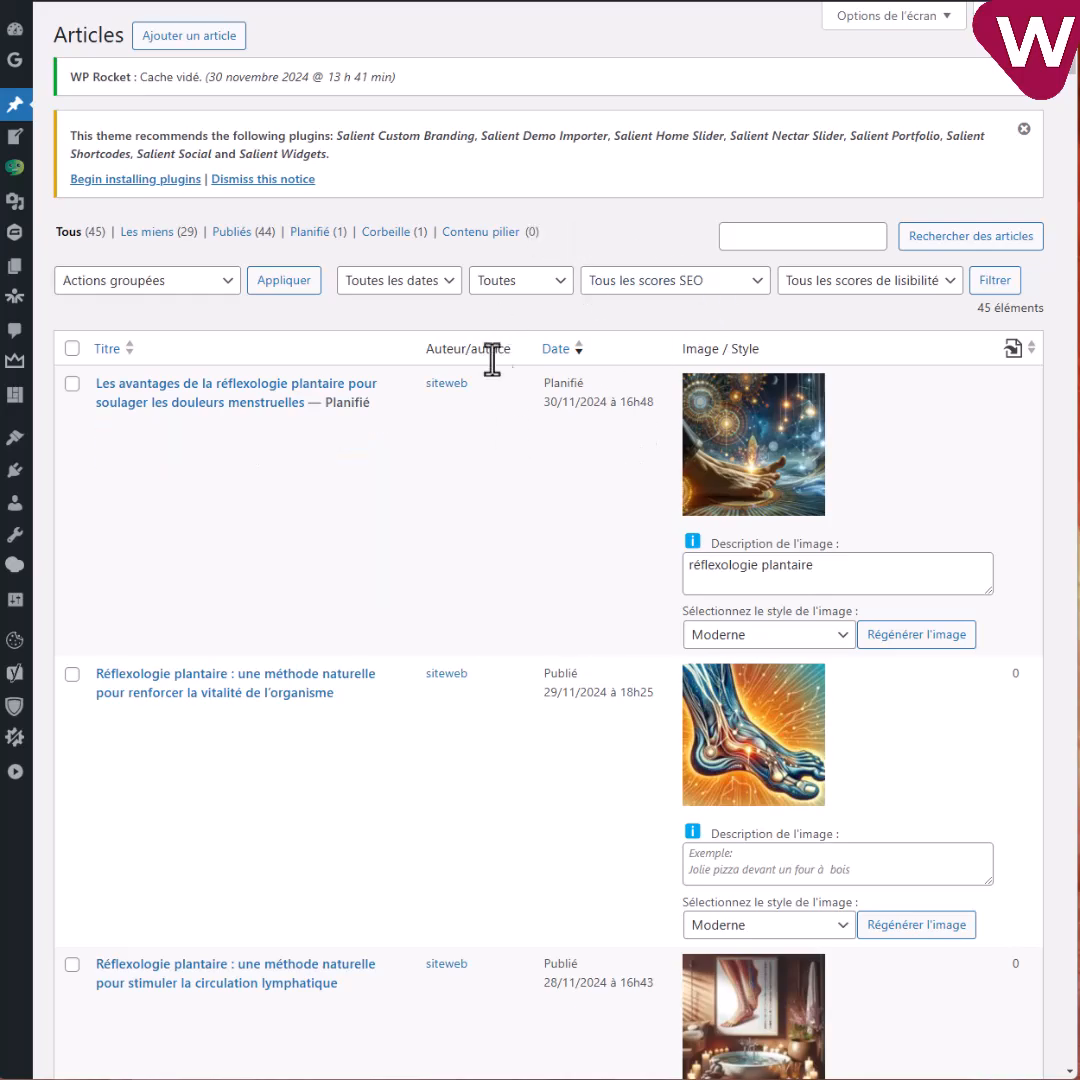
scroll(533, 552, "down", 10)
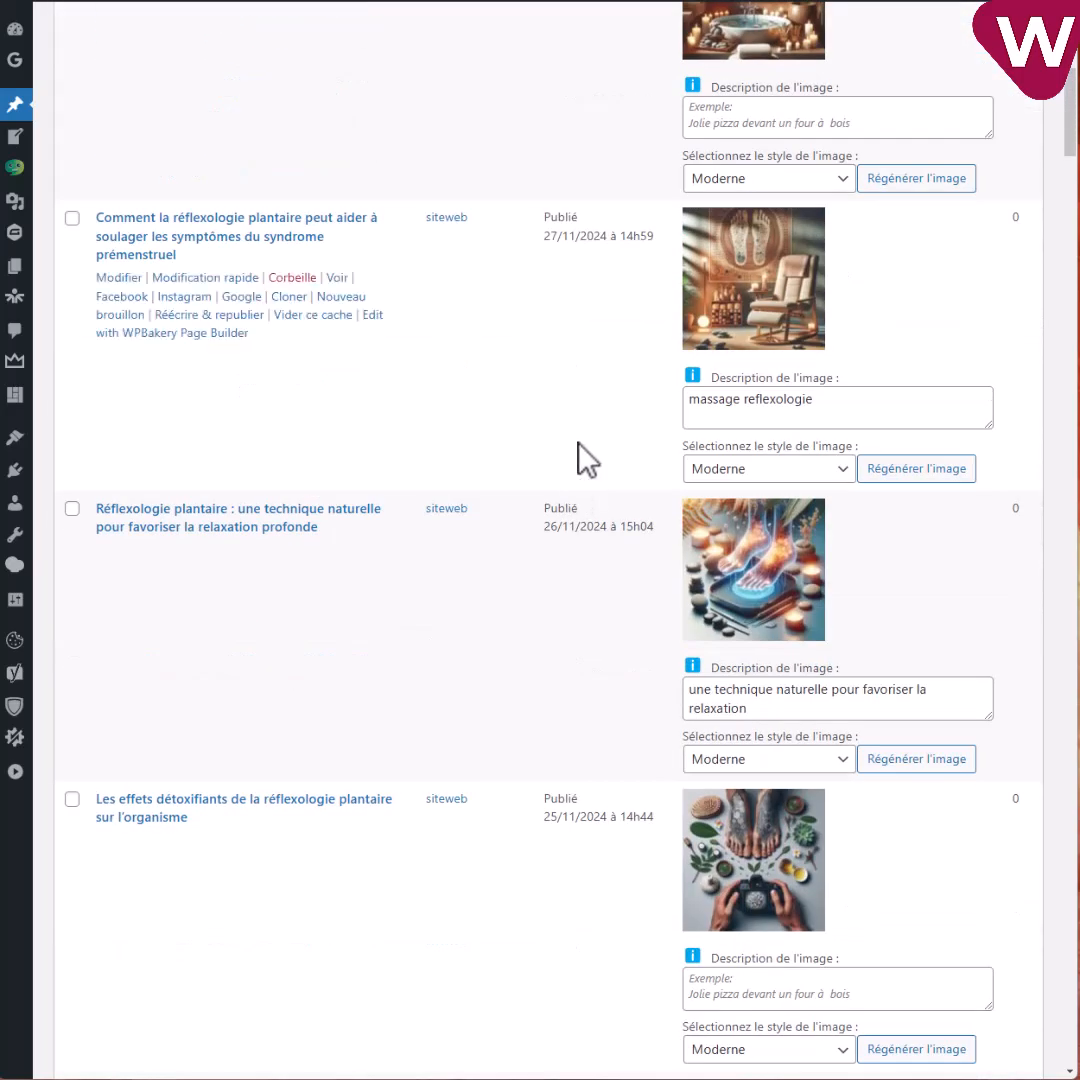
scroll(585, 462, "down", 8)
scroll(516, 455, "down", 9)
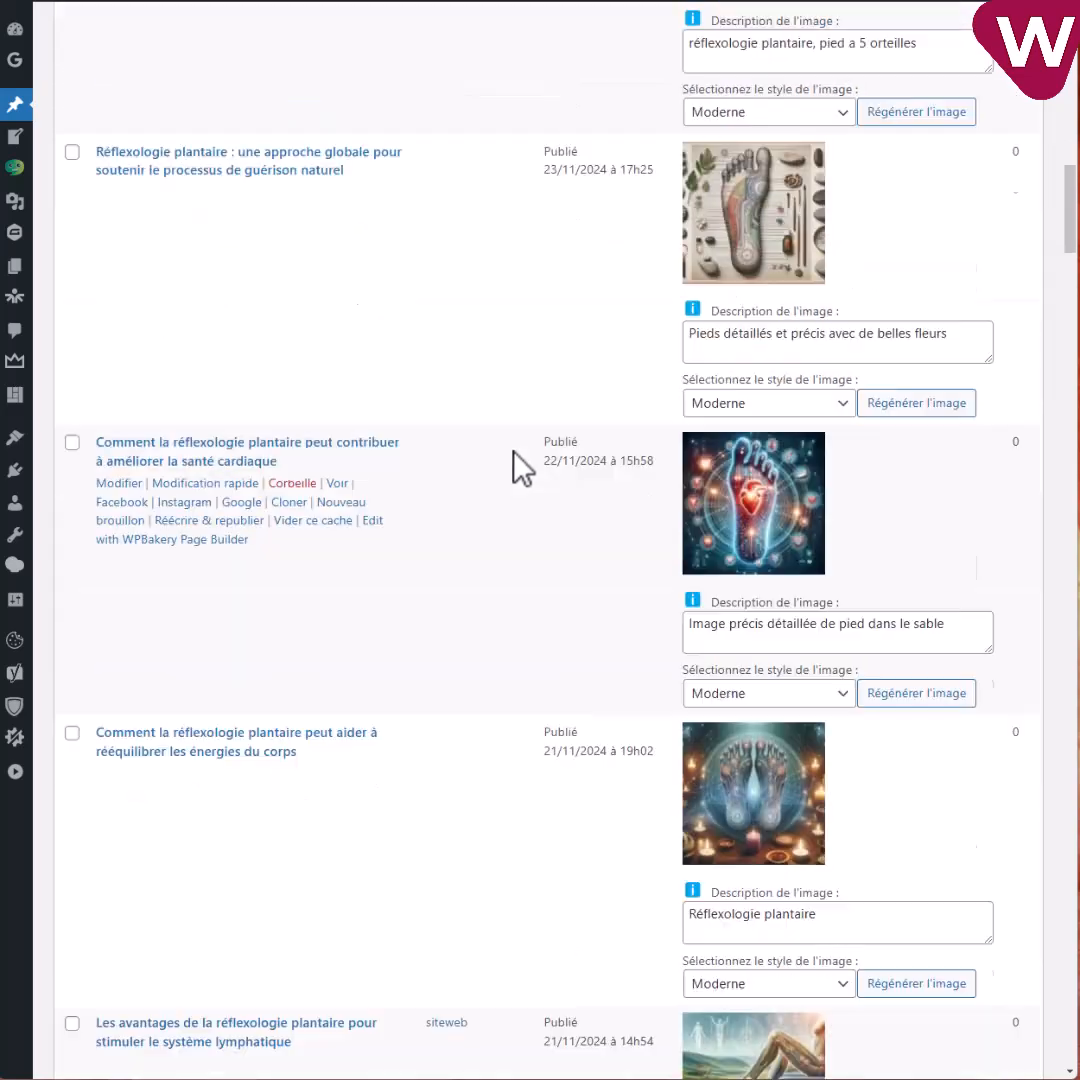
scroll(547, 552, "down", 4)
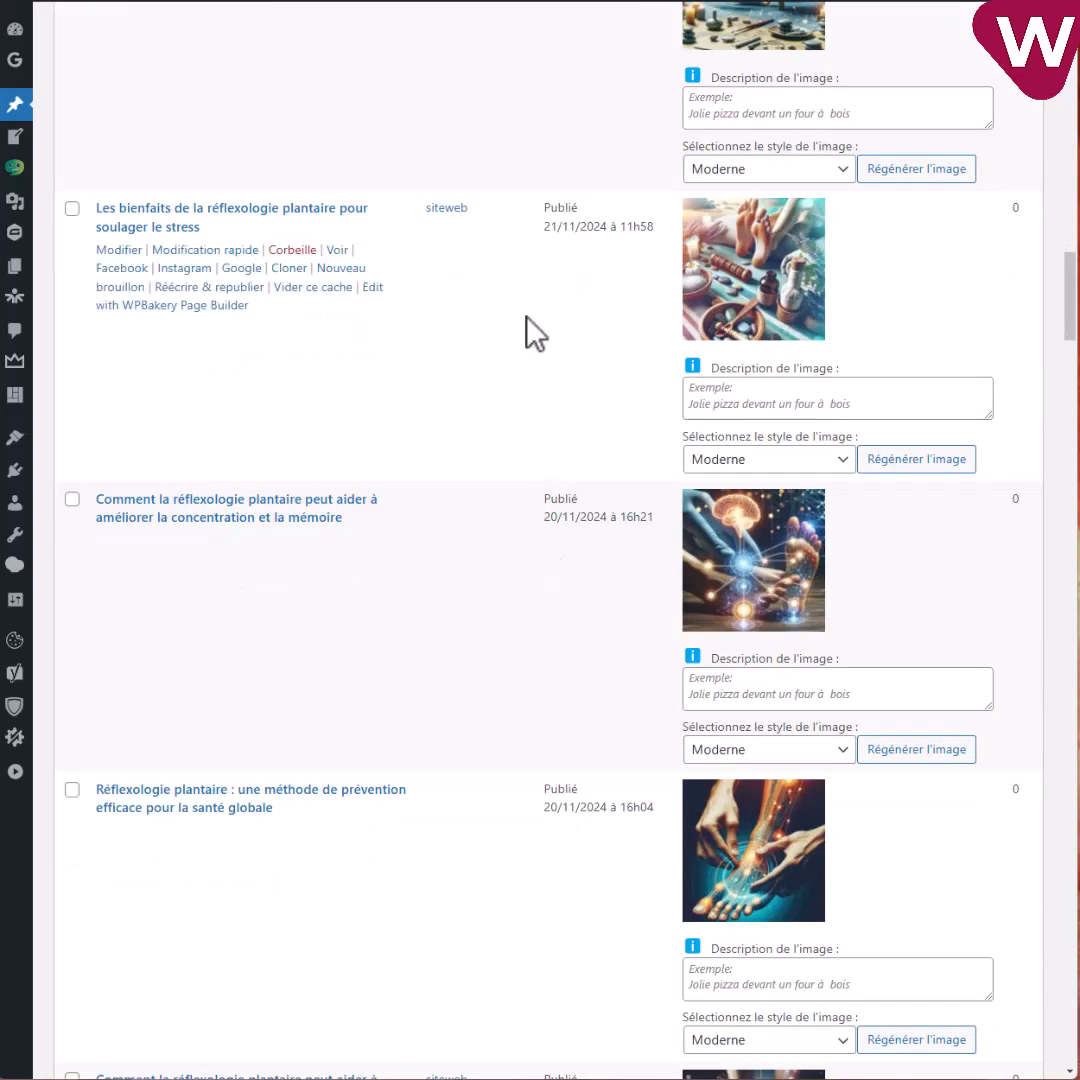
scroll(535, 330, "down", 5)
scroll(520, 500, "up", 20)
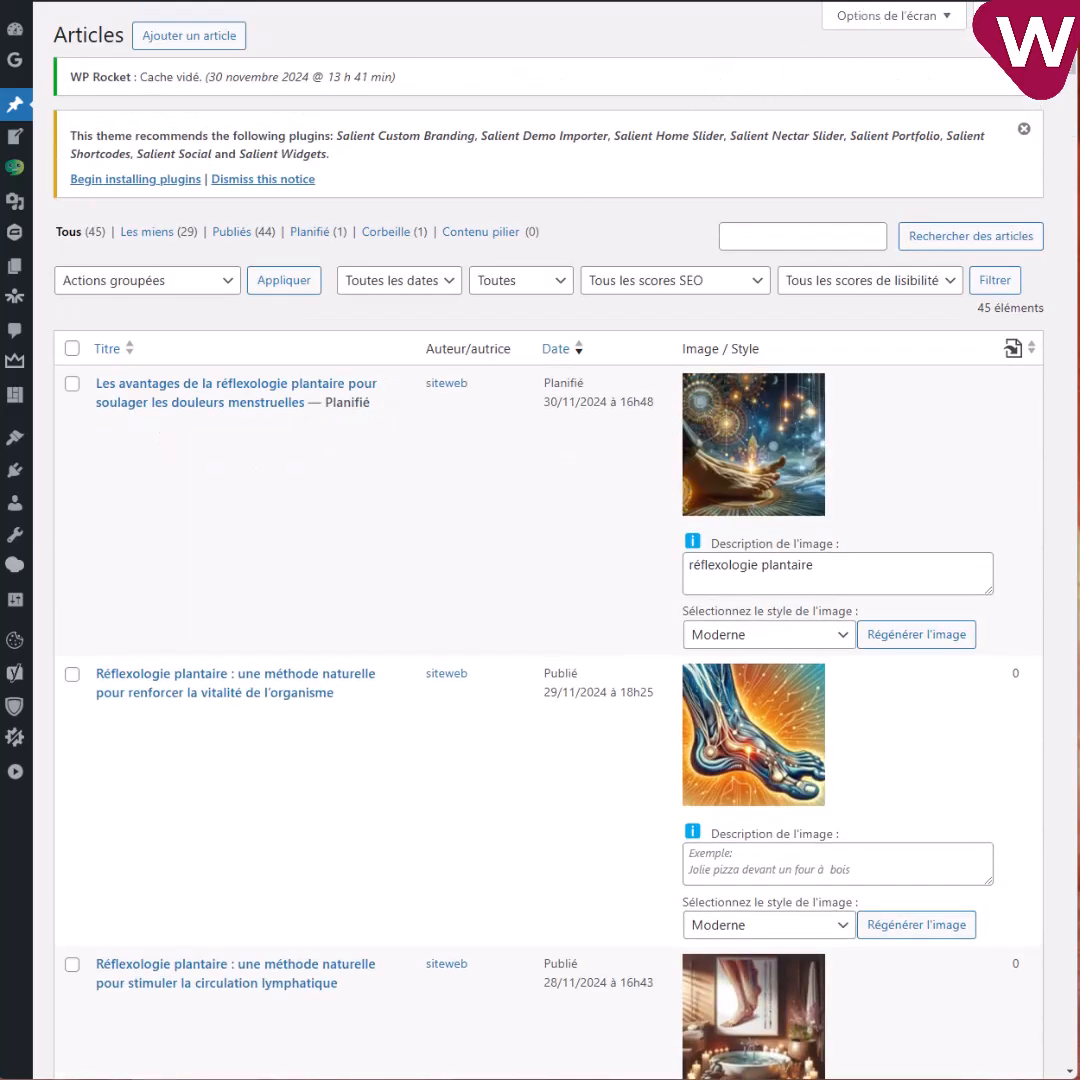
Scroll the reflexology Facebook feed and expand the 27 novembre post to show its article link.
left_click(742, 1)
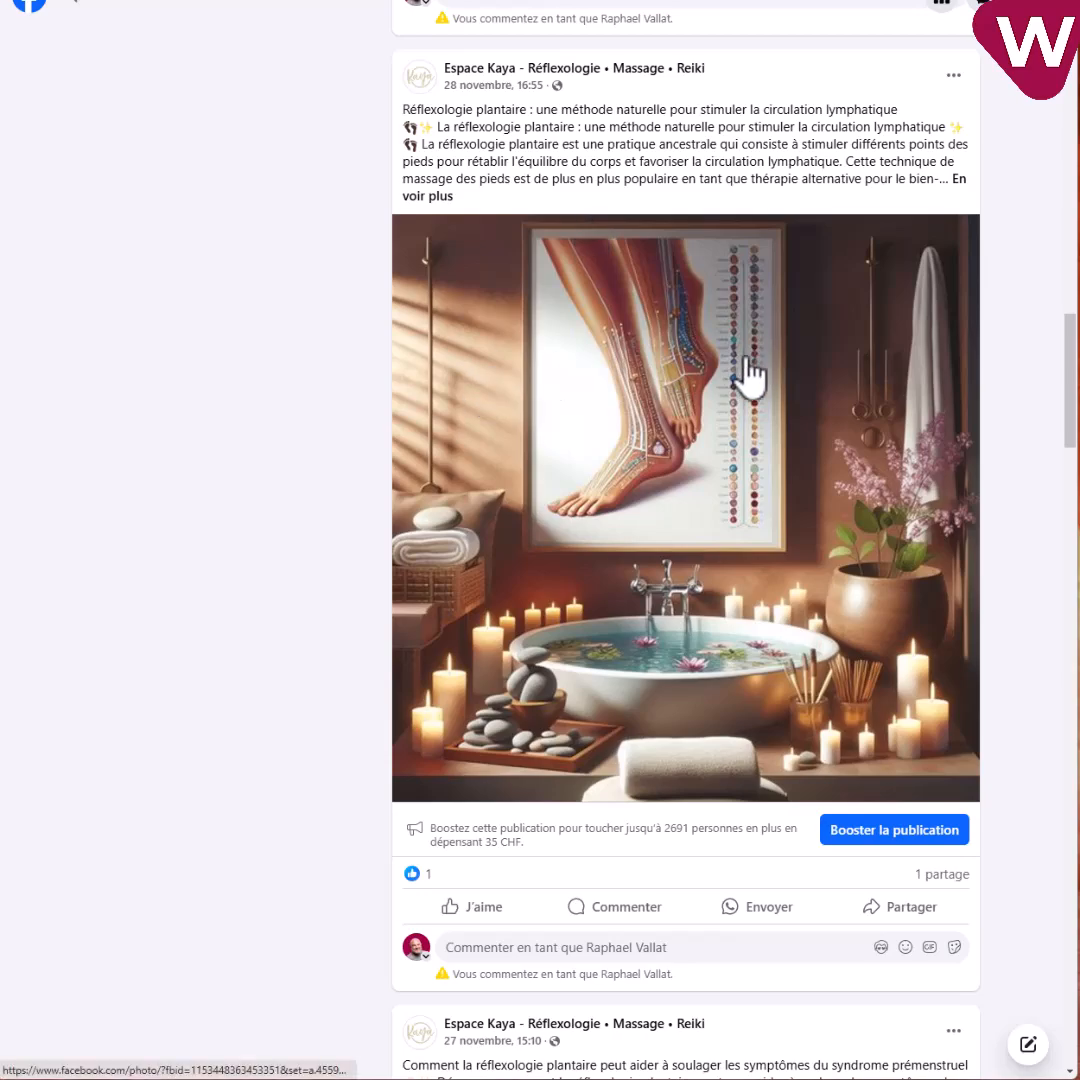
scroll(757, 370, "down", 10)
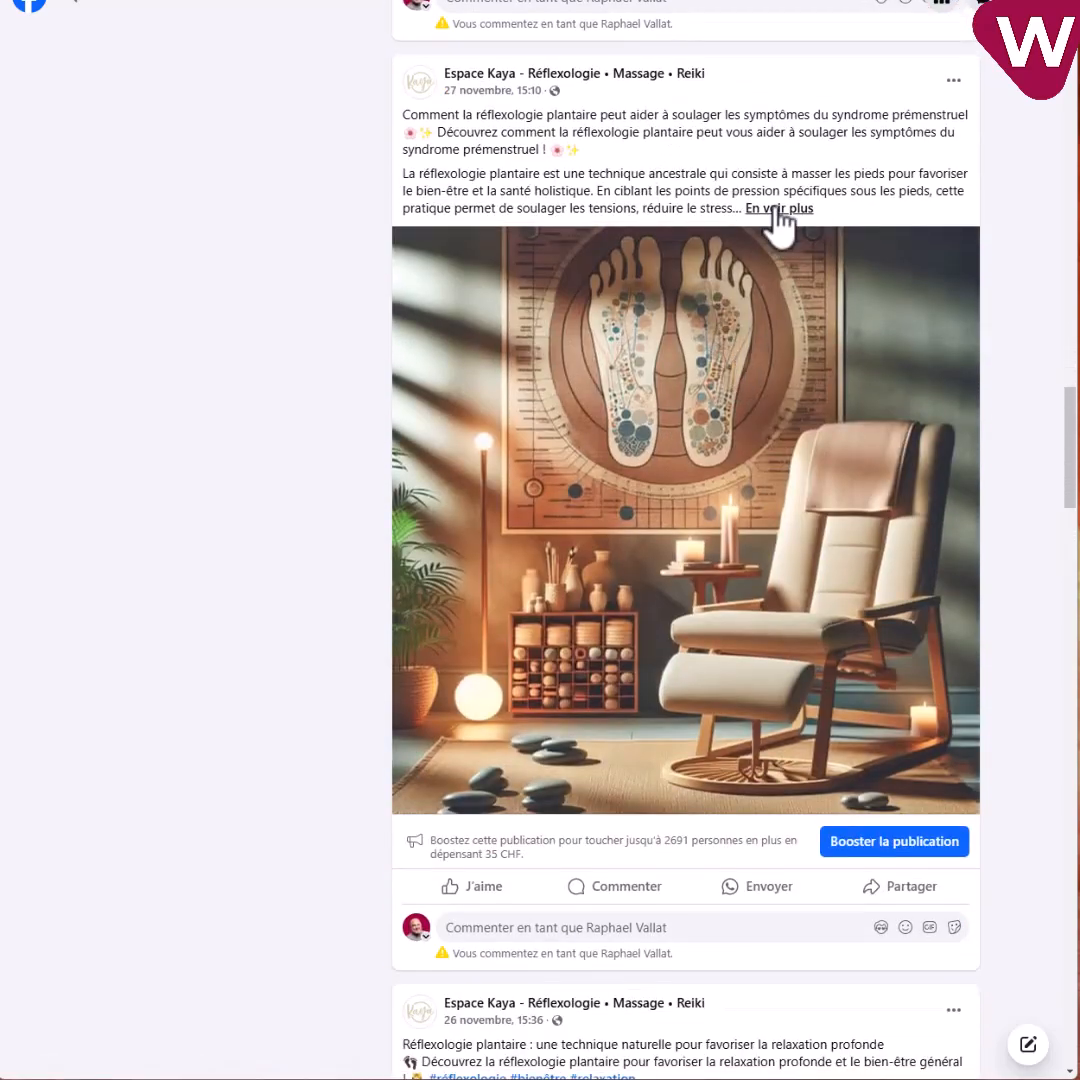
left_click(778, 208)
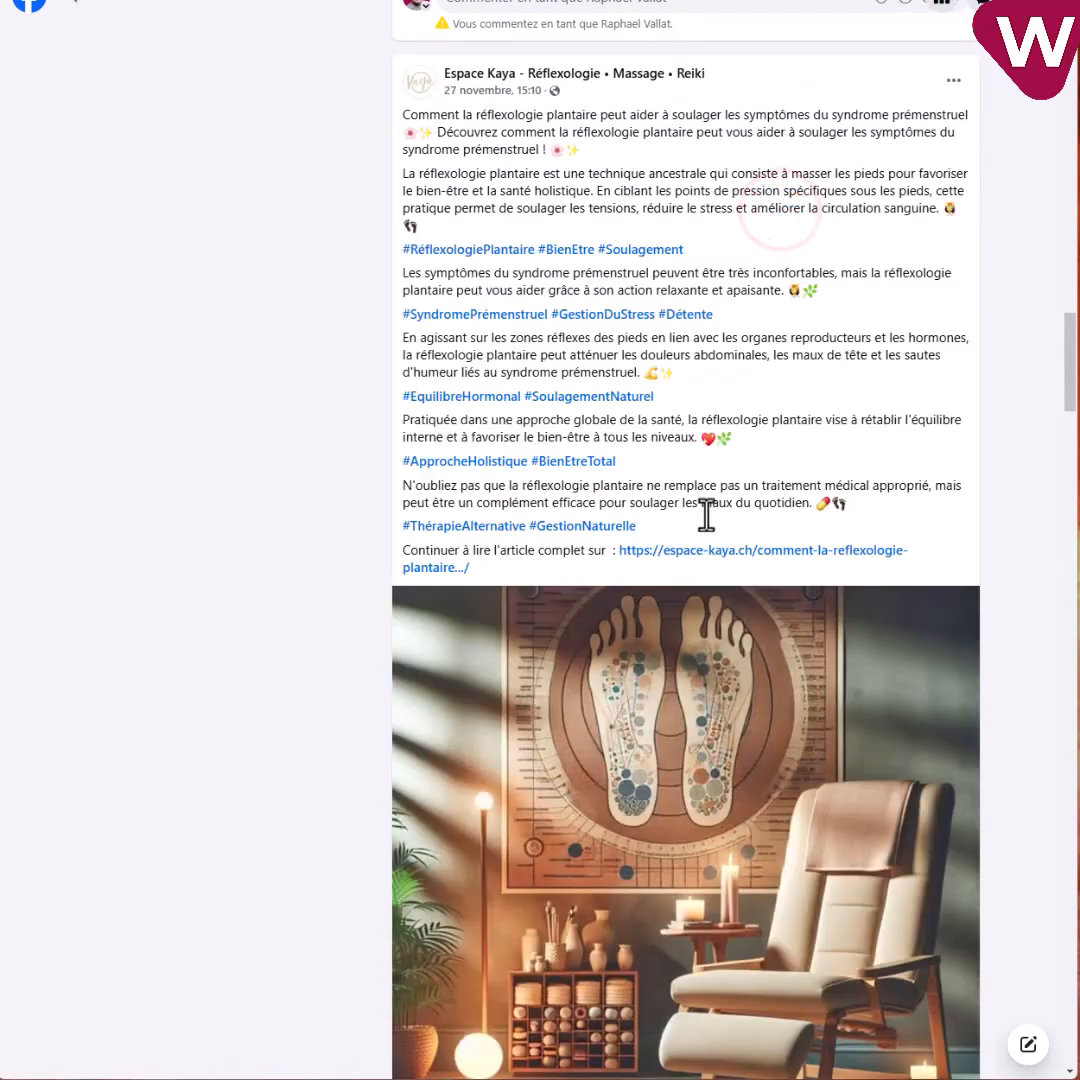
scroll(808, 501, "down", 7)
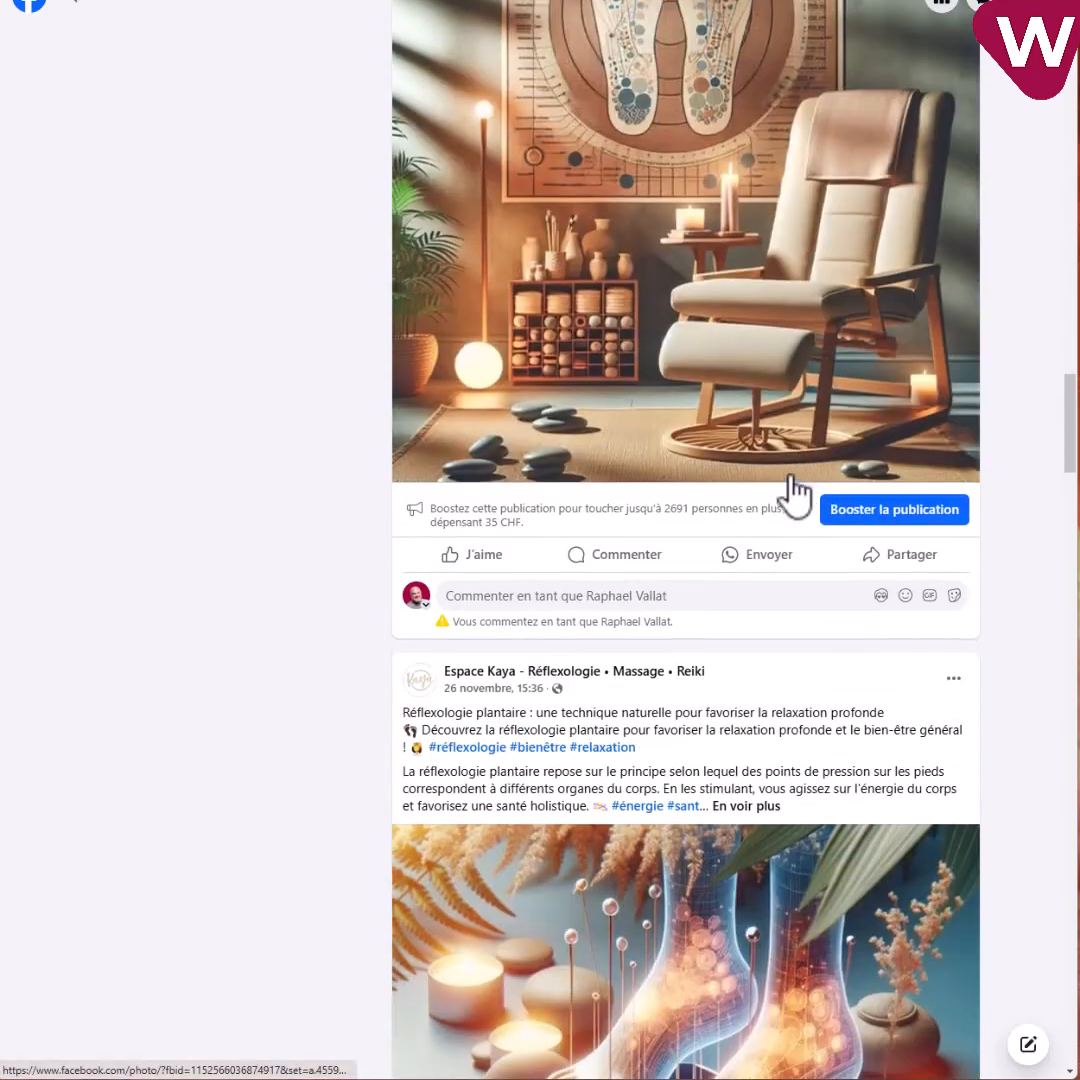
scroll(797, 494, "down", 10)
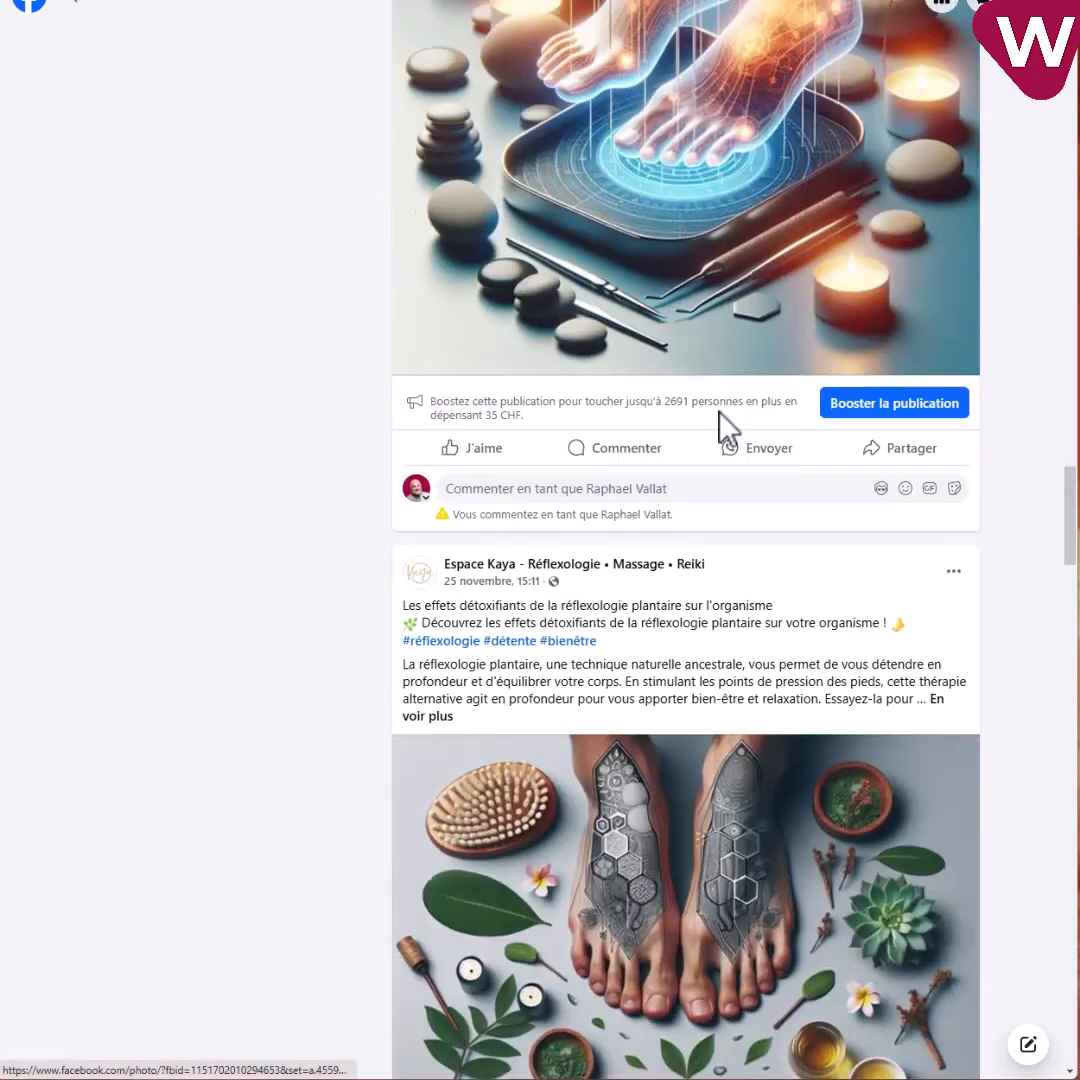
scroll(723, 428, "down", 20)
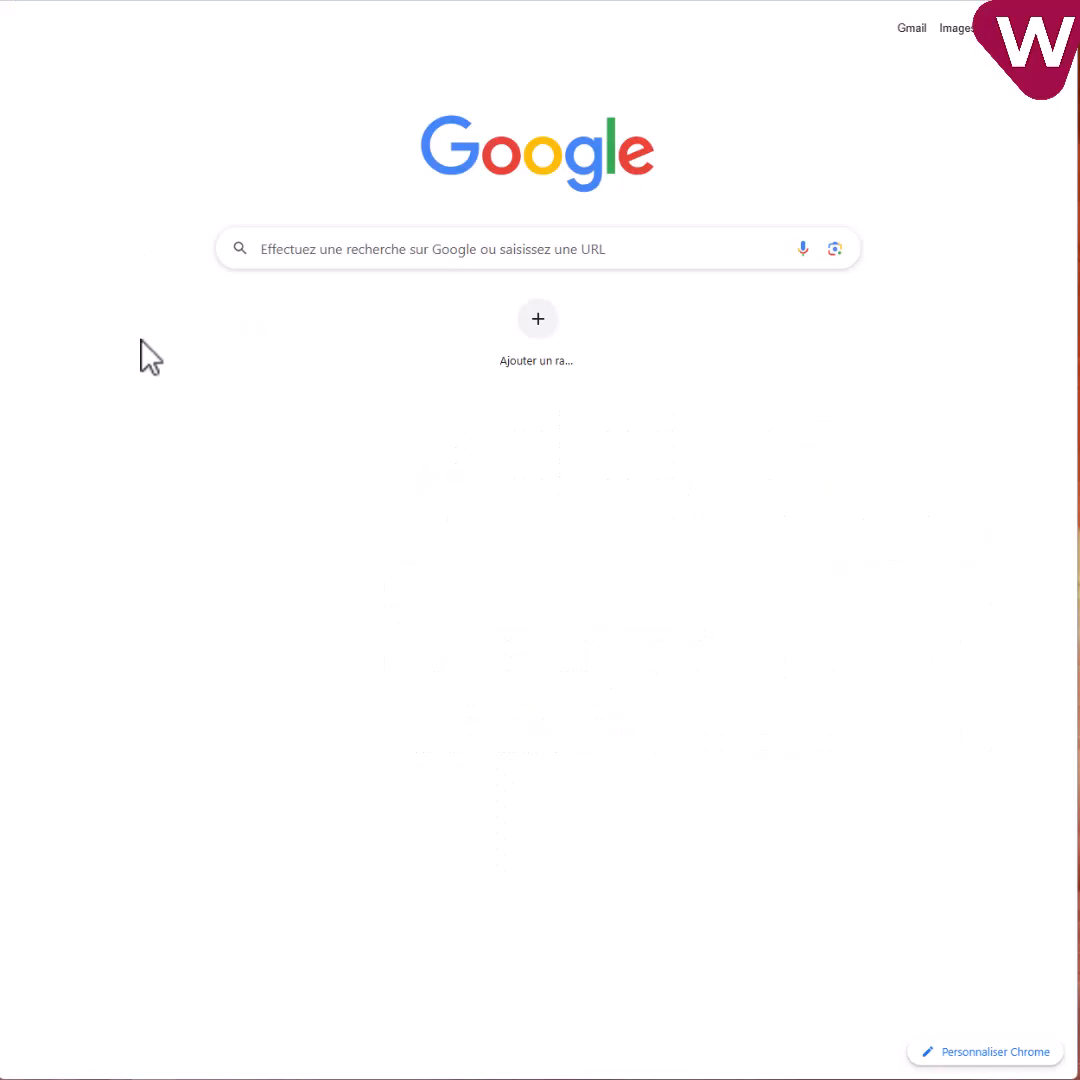
Search Google for the pasted query 'reflexologie plantaire neuchatel' and scroll to Espace-Kaya's top organic result.
right_click(322, 251)
left_click(398, 421)
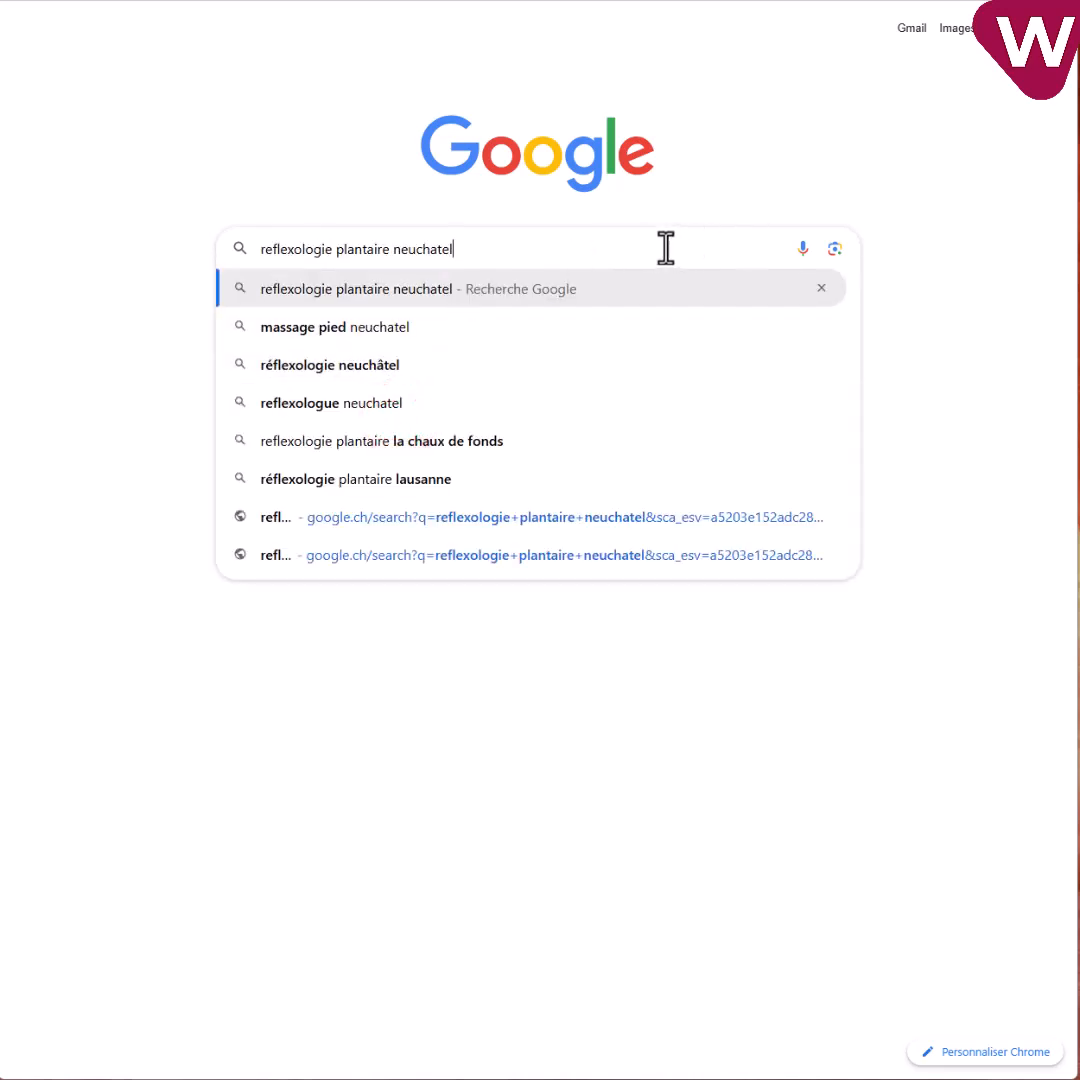
key("Return")
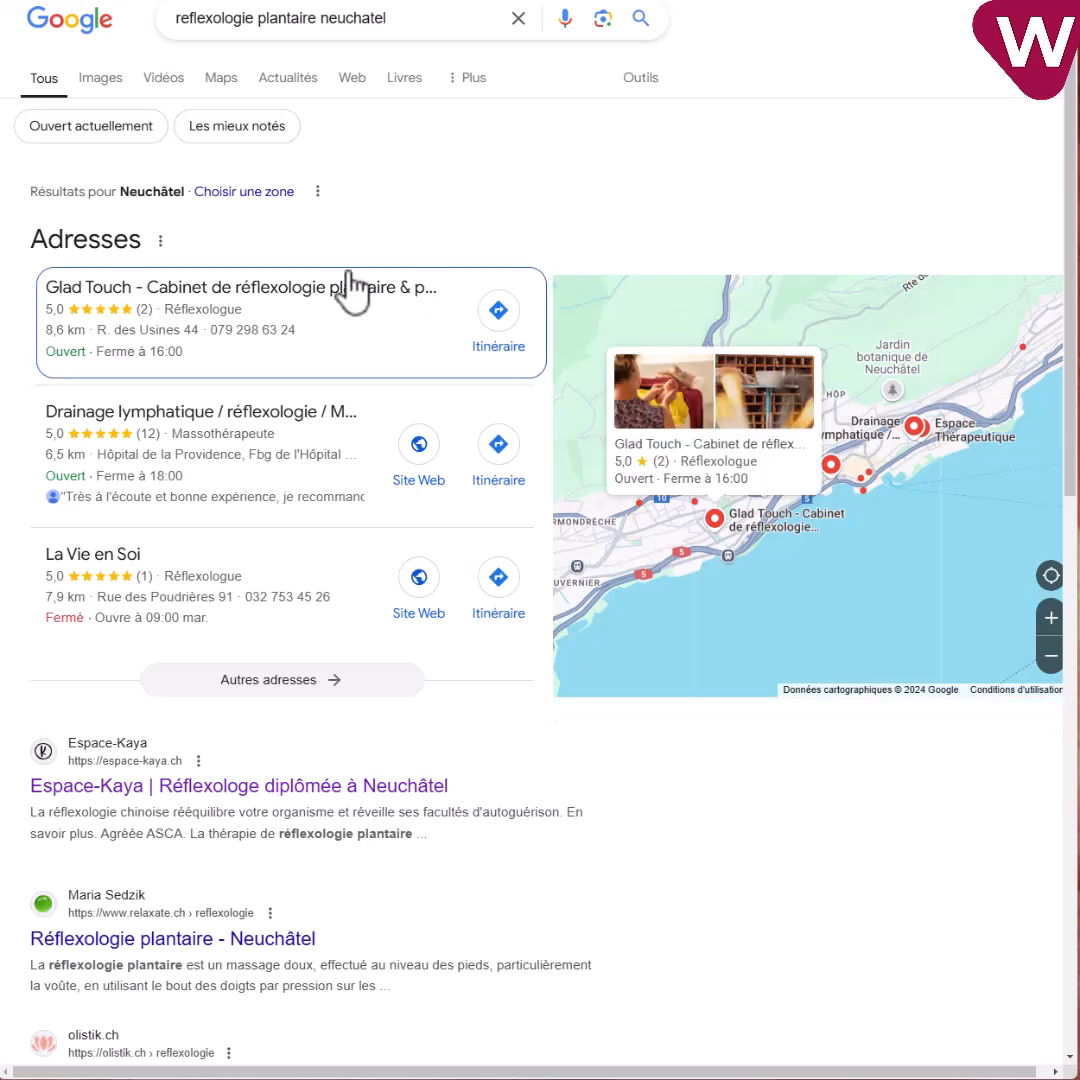
scroll(265, 420, "down", 1)
scroll(250, 424, "down", 3)
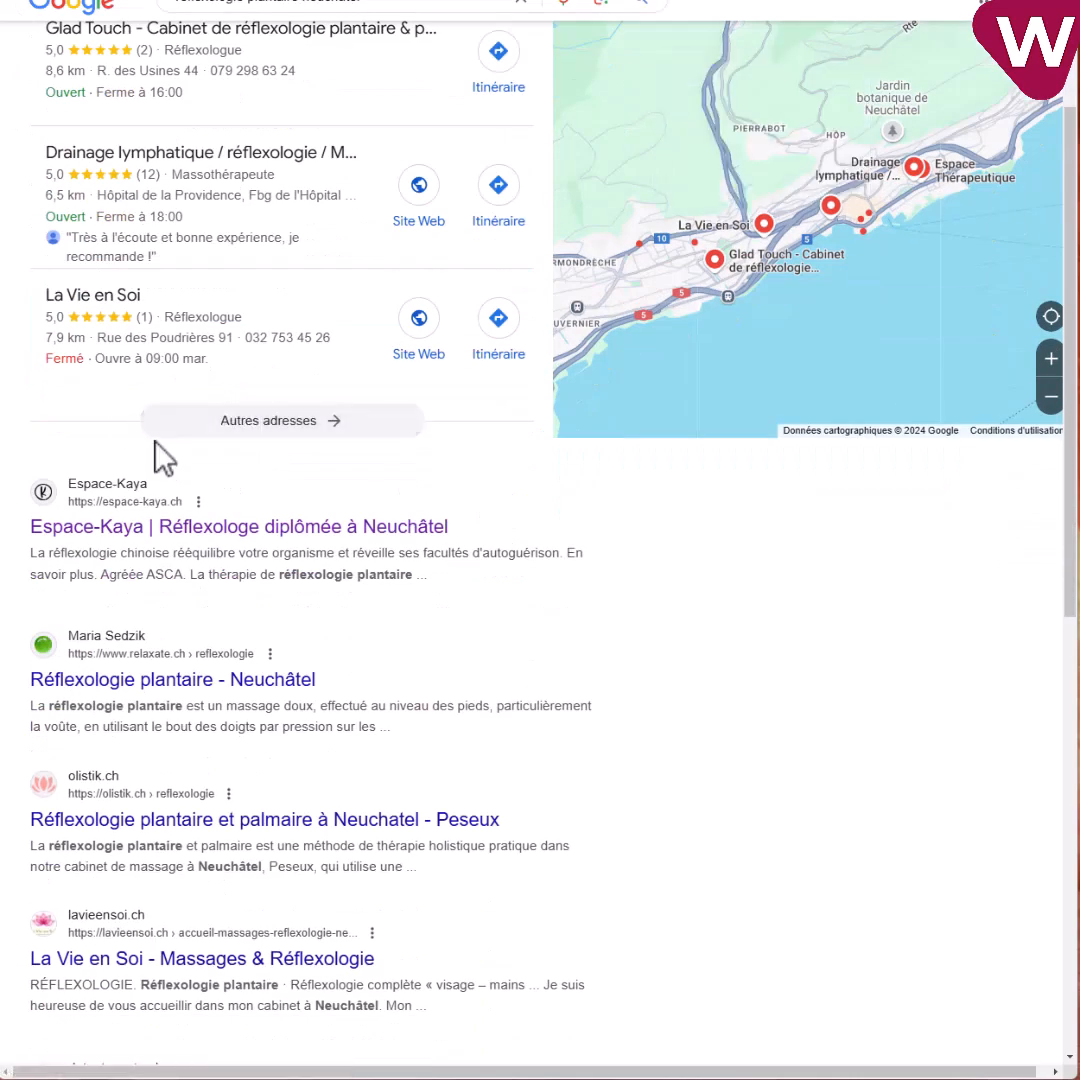
scroll(275, 410, "down", 3)
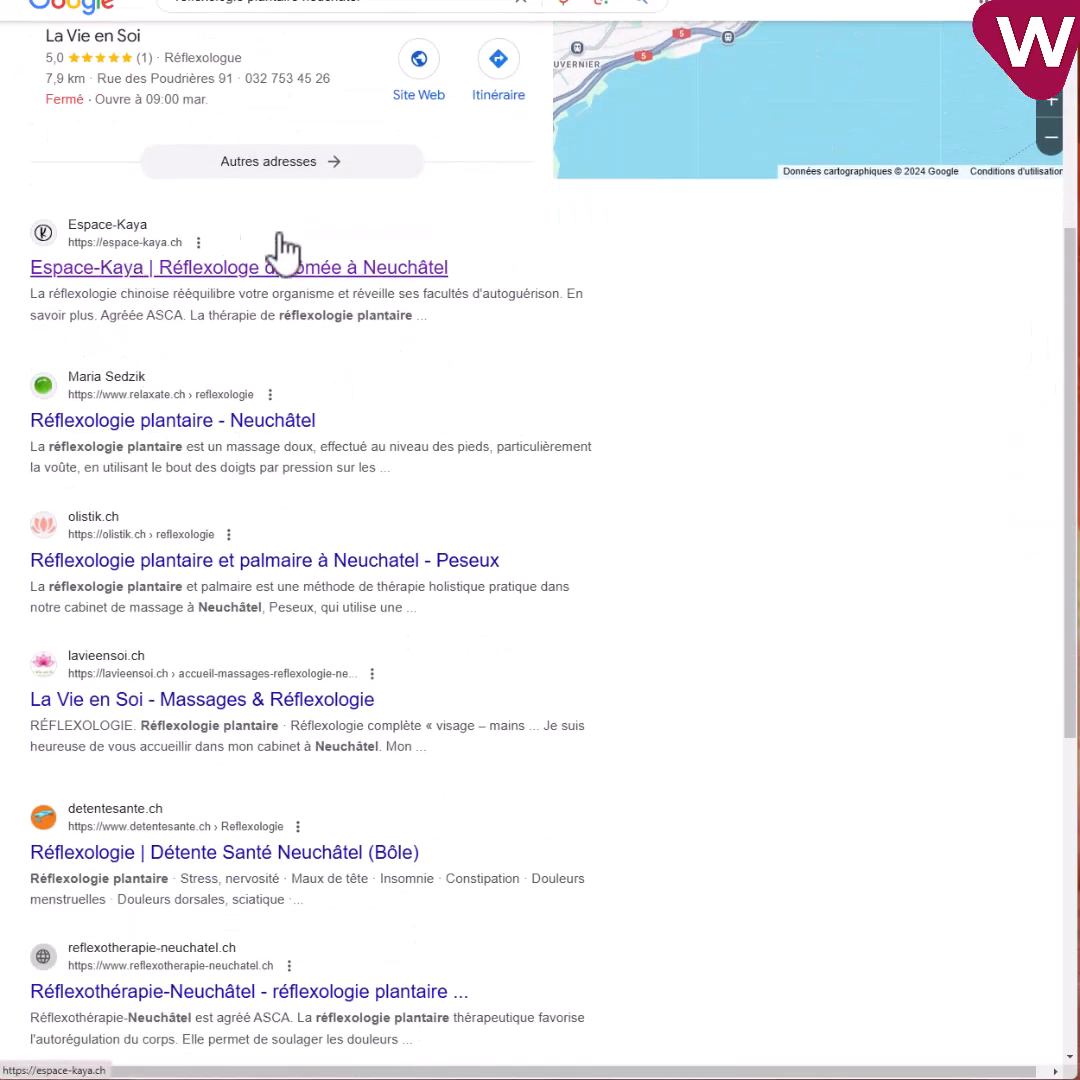